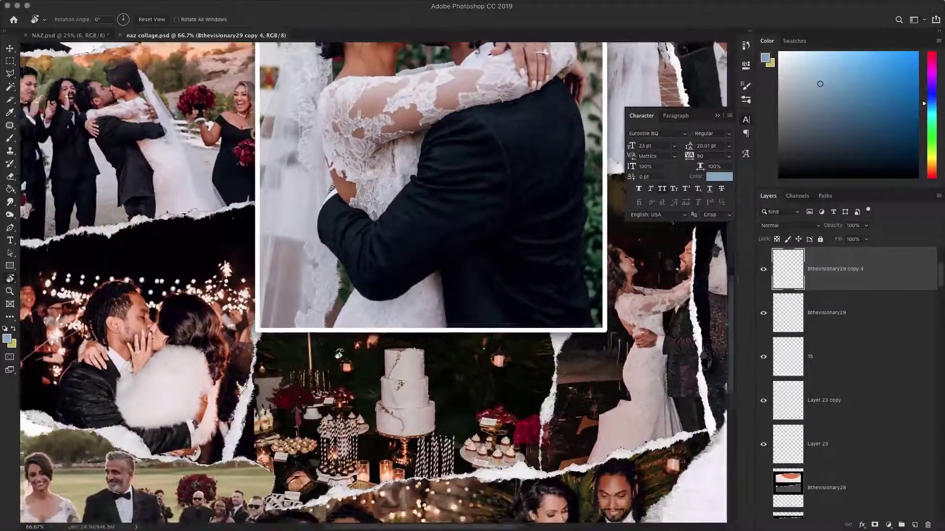
Examine the finished torn-paper wedding collage, the earlier magazine-style collage page and the blank page with the couple's photo
{"action": "scroll", "coordinate": [338, 354], "scroll_direction": "down", "scroll_amount": 3}
{"action": "scroll", "coordinate": [338, 355], "scroll_direction": "left", "scroll_amount": 5}
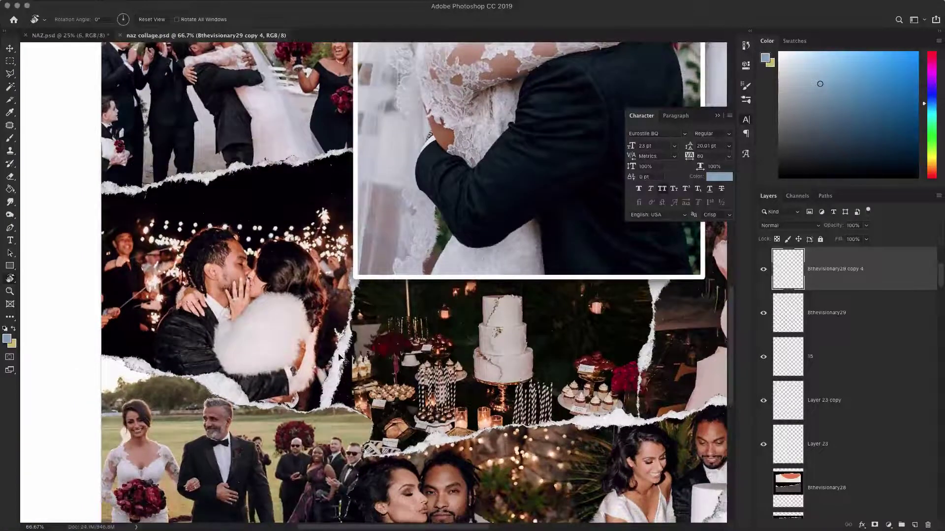
{"action": "key", "text": "super+minus"}
{"action": "key", "text": "super+minus"}
{"action": "key", "text": "super+minus"}
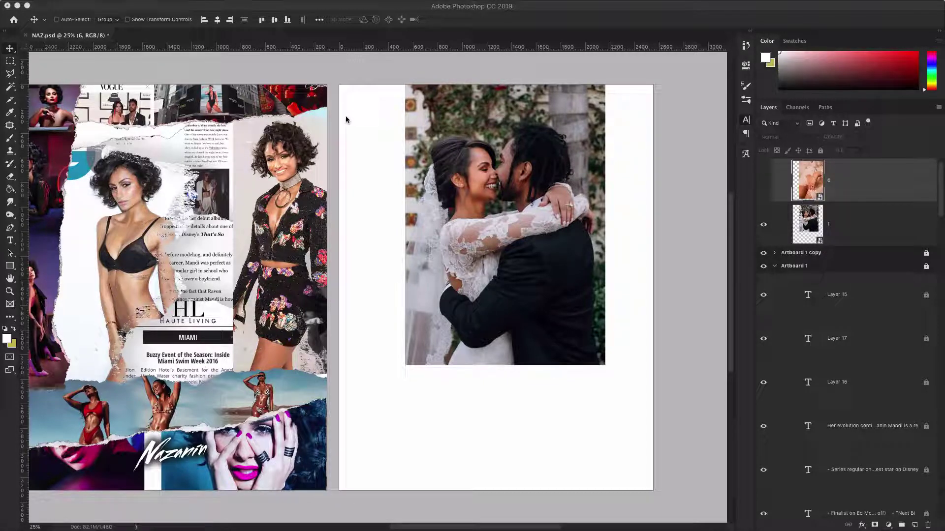
{"action": "scroll", "coordinate": [400, 161], "scroll_direction": "left", "scroll_amount": 2}
{"action": "scroll", "coordinate": [400, 161], "scroll_direction": "left", "scroll_amount": 5}
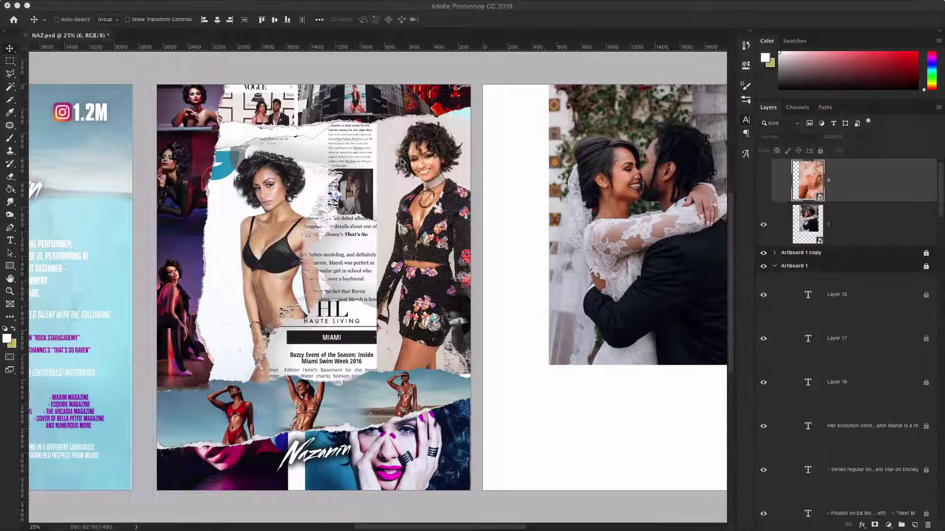
{"action": "scroll", "coordinate": [401, 161], "scroll_direction": "right", "scroll_amount": 4}
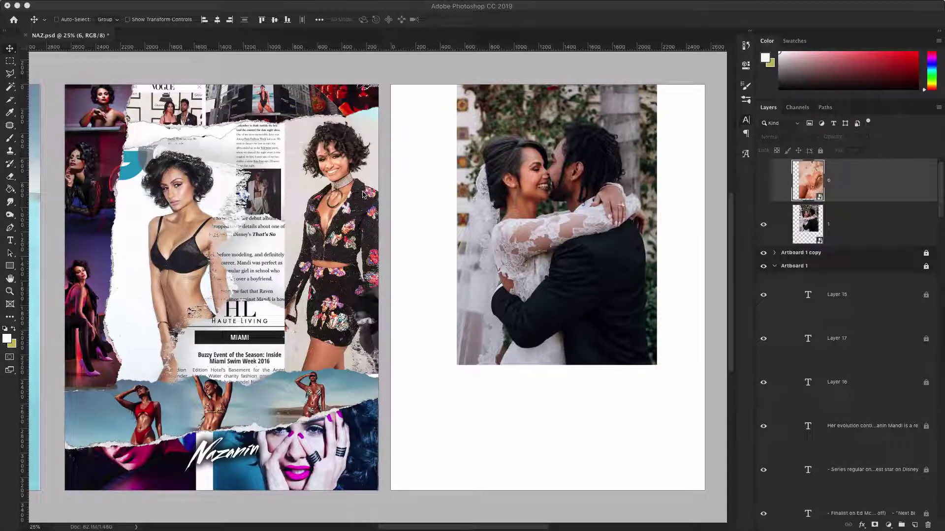
Create a new print document from the Letter preset, 8.5 x 11 inches at 300 pixels per inch
{"action": "left_click", "coordinate": [96, 11]}
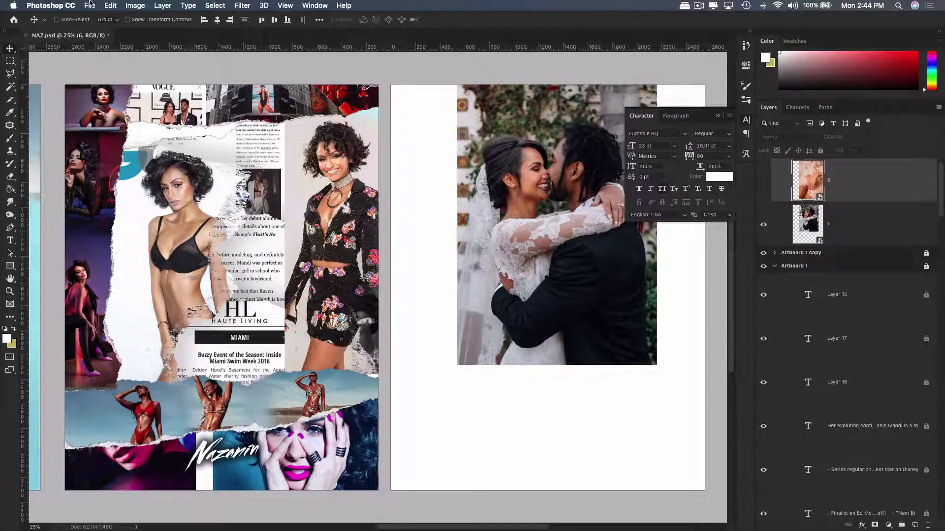
{"action": "left_click", "coordinate": [89, 5]}
{"action": "left_click", "coordinate": [98, 17]}
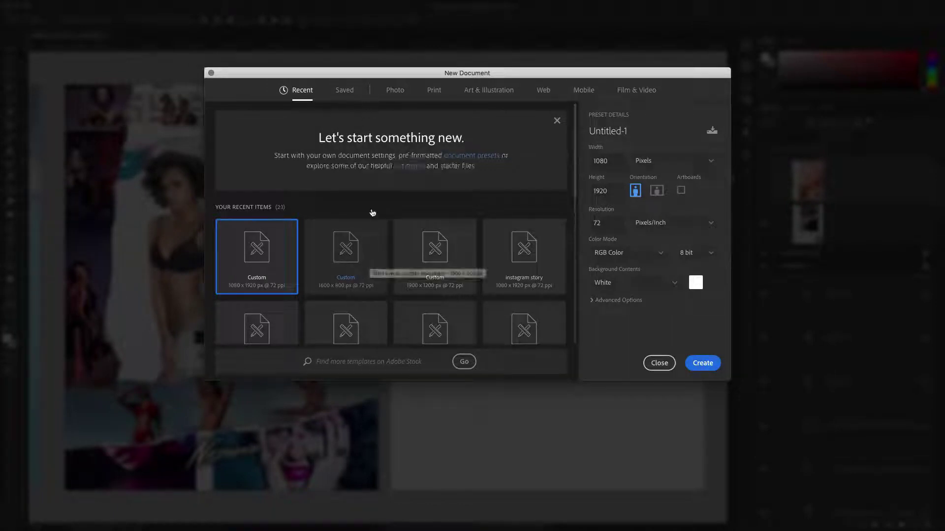
{"action": "left_click", "coordinate": [434, 91]}
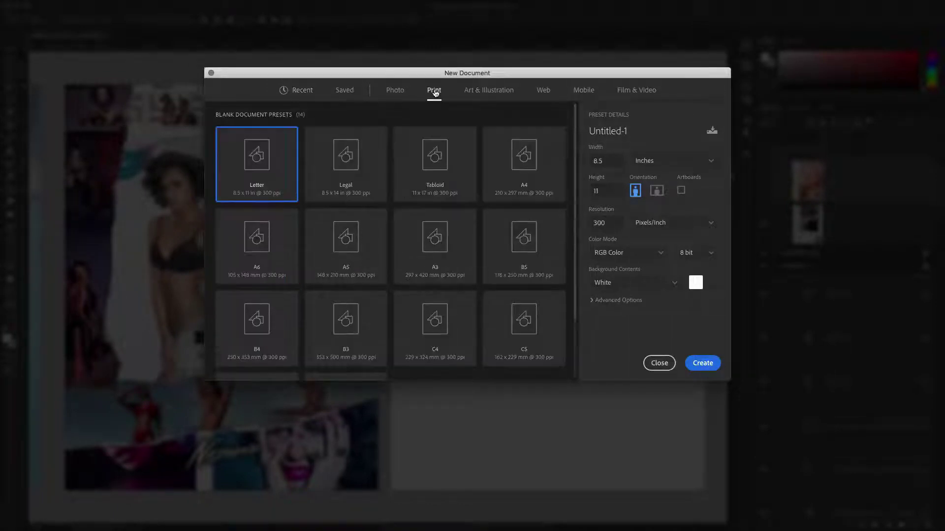
{"action": "left_click", "coordinate": [272, 169]}
{"action": "left_click", "coordinate": [704, 362]}
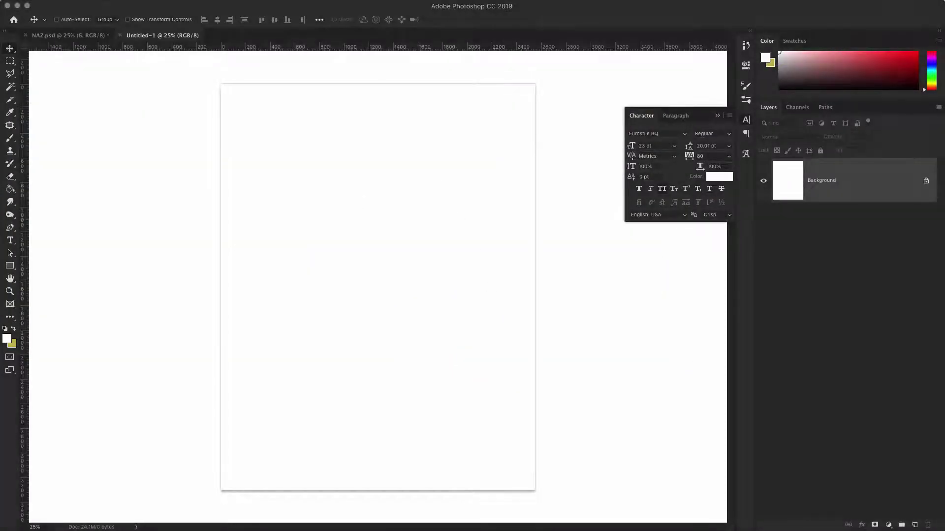
Switch to Finder, set the PDF apart from the wedding photos, and bring 1.jpg through 28.jpg into the new Photoshop document
{"action": "key", "text": "super+Tab"}
{"action": "left_click_drag", "start_coordinate": [560, 127], "coordinate": [613, 245]}
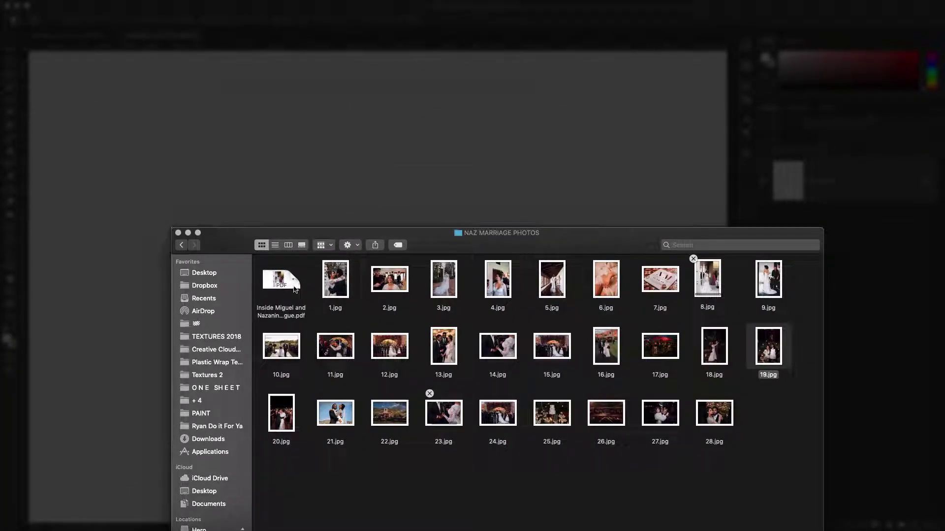
{"action": "left_click_drag", "start_coordinate": [294, 289], "coordinate": [697, 503]}
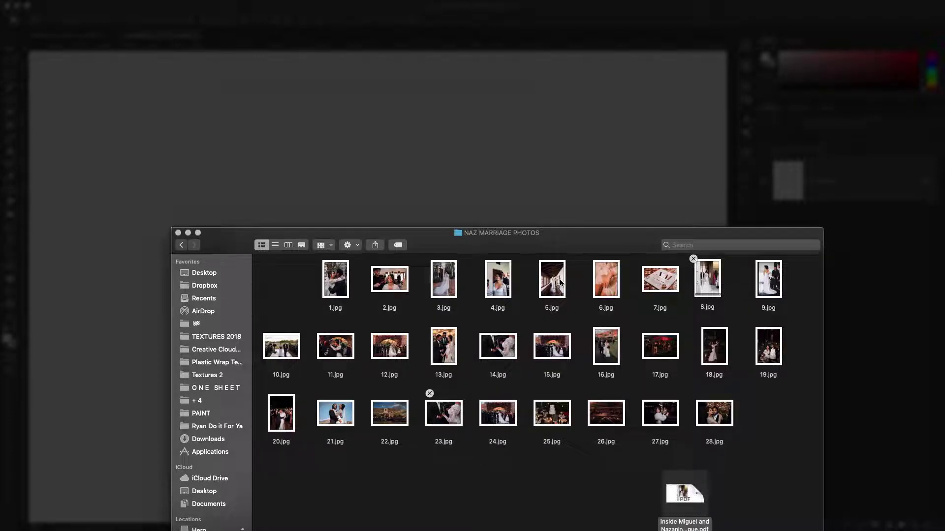
{"action": "left_click_drag", "start_coordinate": [790, 452], "coordinate": [277, 267]}
{"action": "left_click_drag", "start_coordinate": [338, 284], "coordinate": [312, 147]}
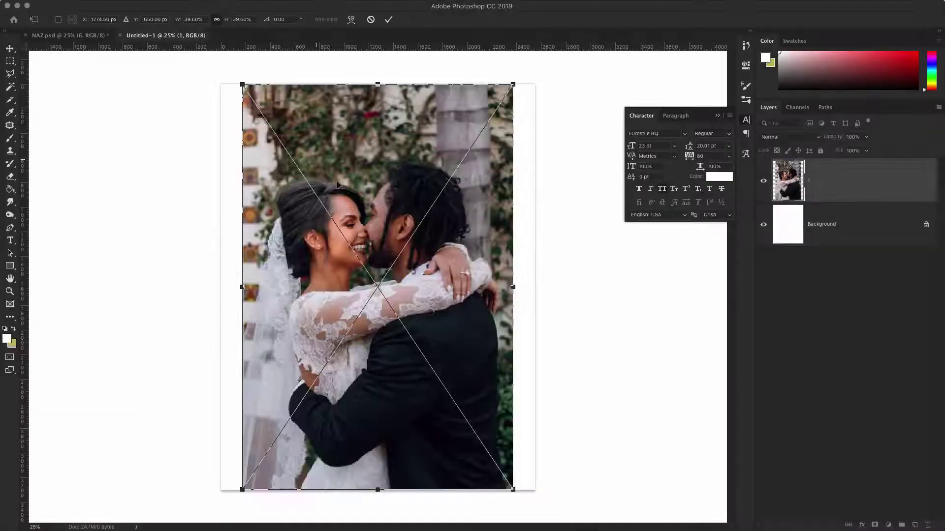
Accept the default placement of each imported wedding photo, from photo 1 through photo 28, at its fitted size
{"action": "left_click", "coordinate": [388, 21]}
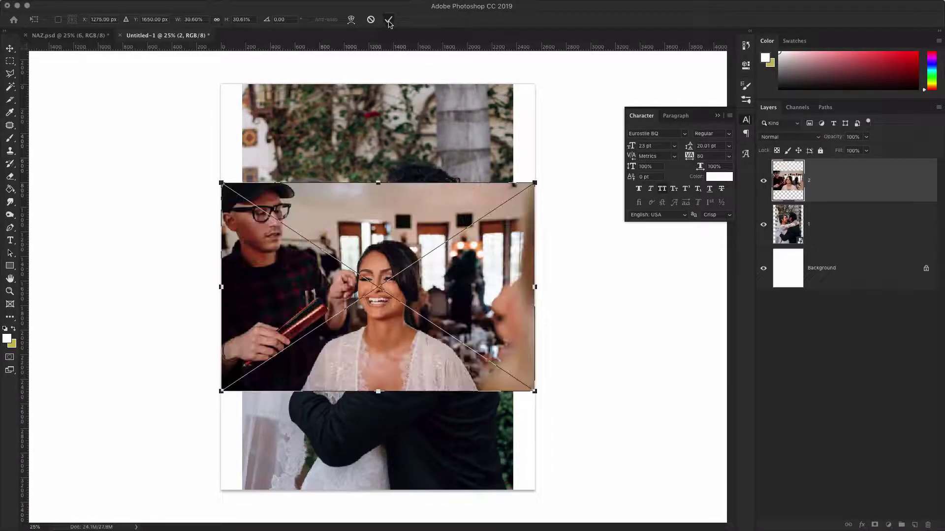
{"action": "left_click", "coordinate": [388, 20]}
{"action": "left_click", "coordinate": [388, 20]}
{"action": "left_click", "coordinate": [389, 20]}
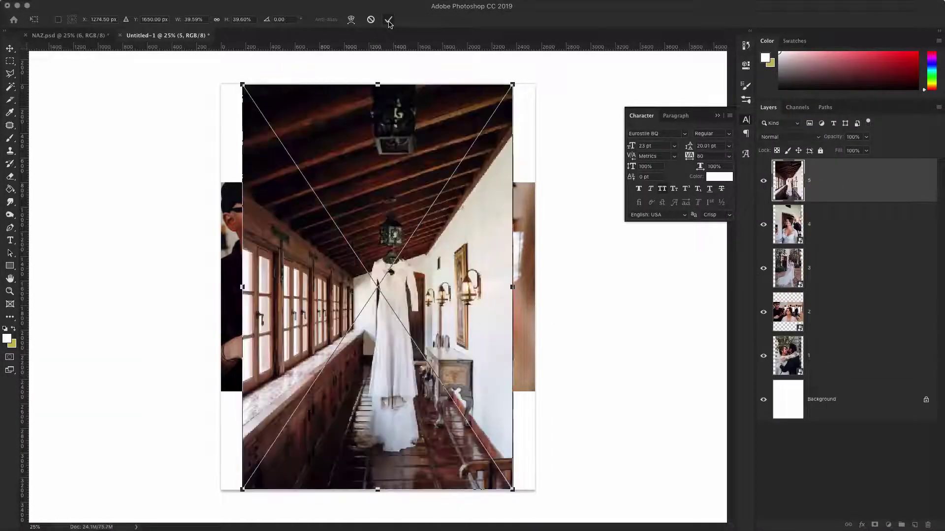
{"action": "left_click", "coordinate": [388, 20]}
{"action": "left_click", "coordinate": [389, 20]}
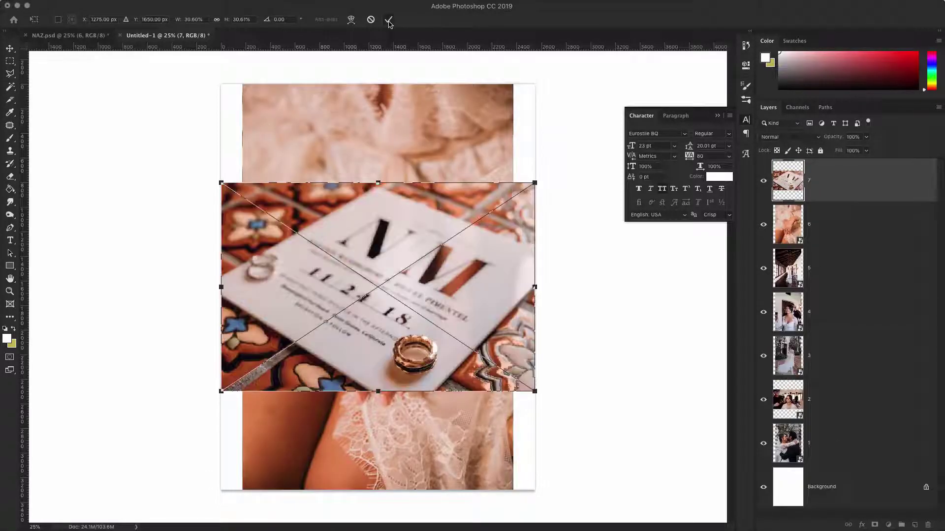
{"action": "left_click", "coordinate": [388, 20]}
{"action": "left_click", "coordinate": [388, 20]}
{"action": "left_click", "coordinate": [388, 20]}
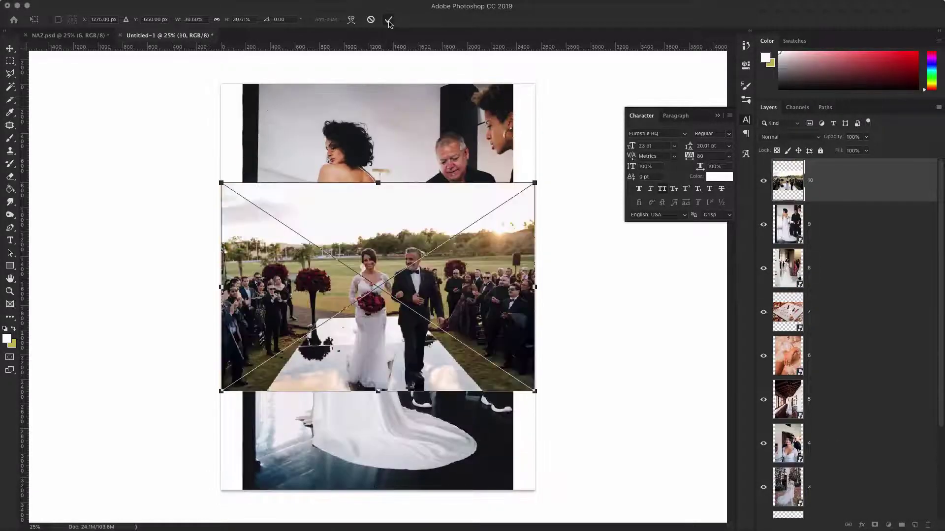
{"action": "left_click", "coordinate": [389, 20]}
{"action": "left_click", "coordinate": [389, 20]}
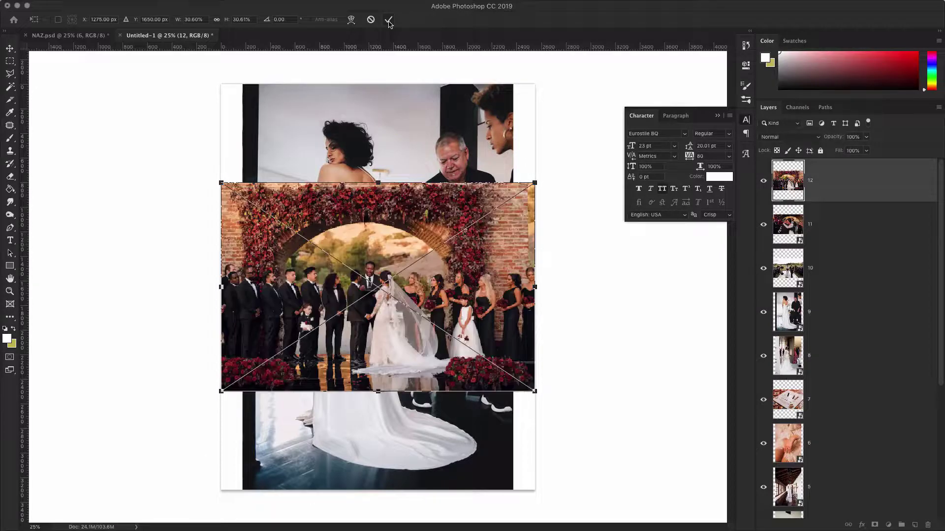
{"action": "left_click", "coordinate": [388, 20]}
{"action": "left_click", "coordinate": [388, 20]}
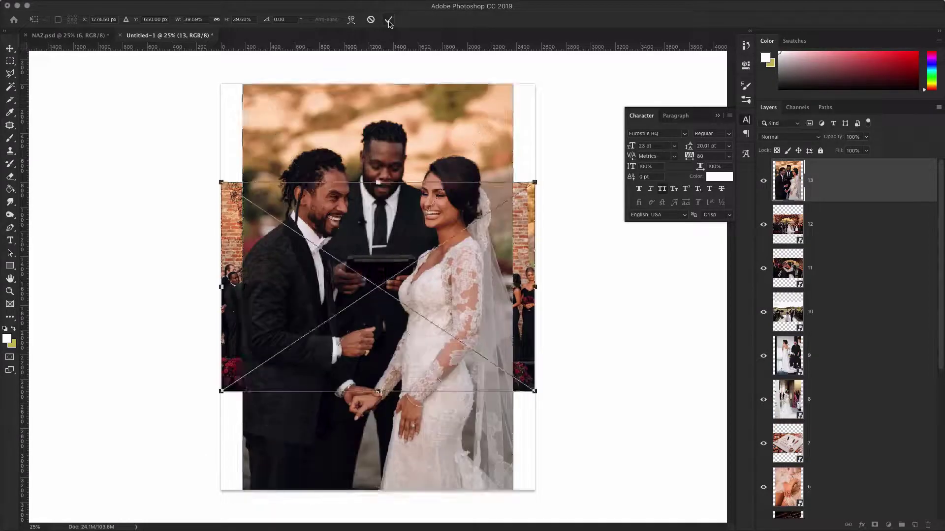
{"action": "left_click", "coordinate": [388, 20]}
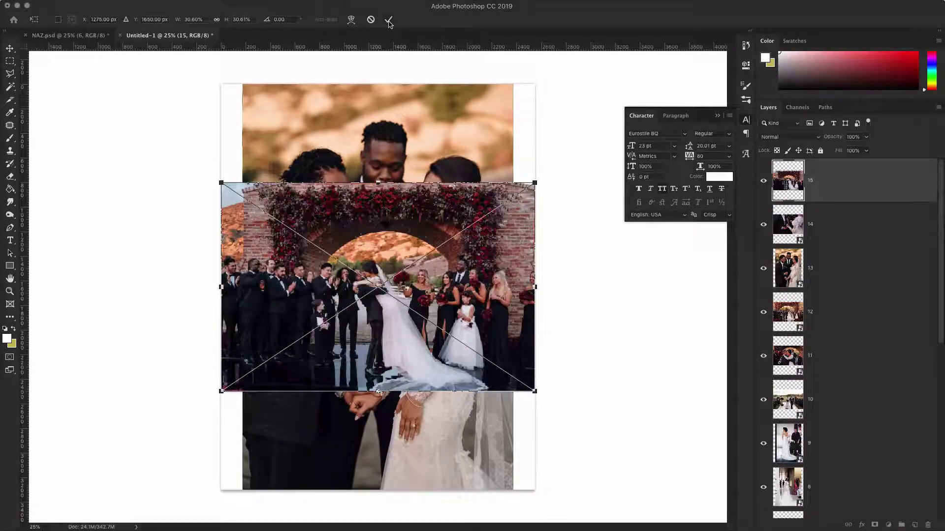
{"action": "left_click", "coordinate": [388, 20]}
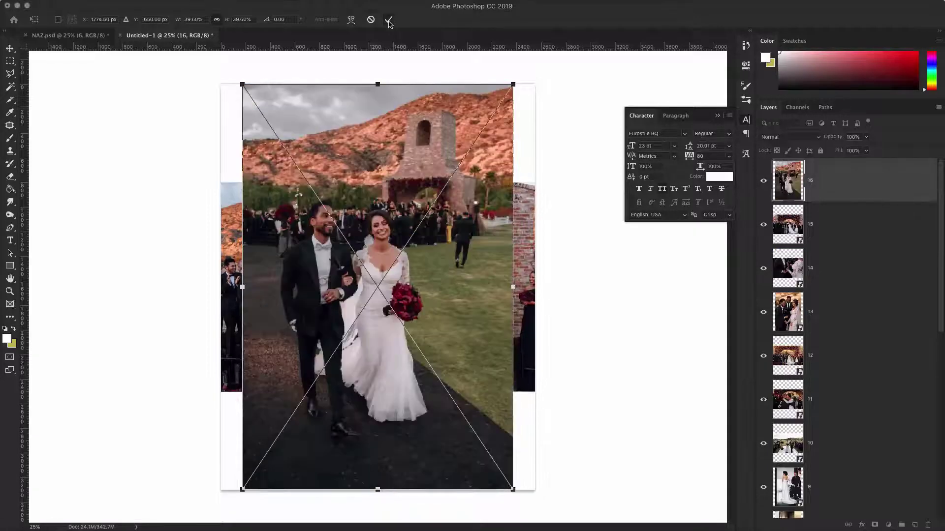
{"action": "left_click", "coordinate": [389, 20]}
{"action": "left_click", "coordinate": [388, 20]}
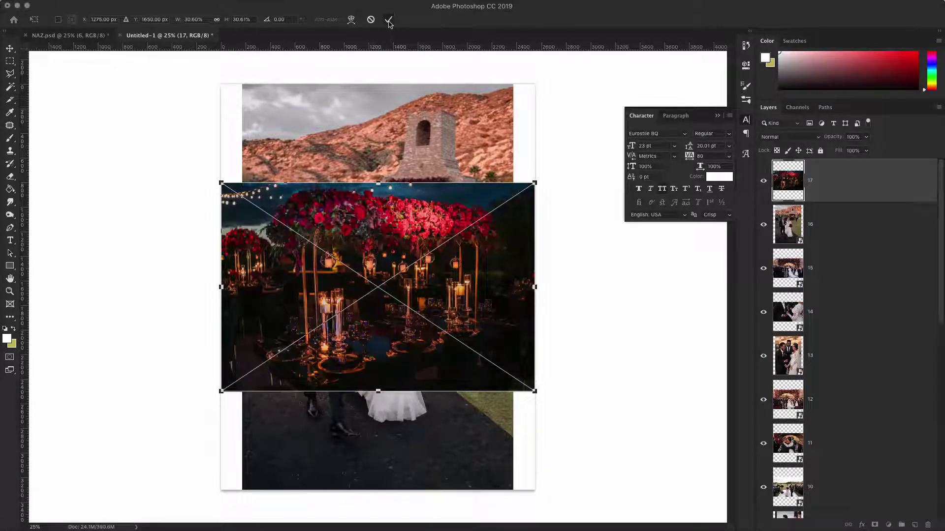
{"action": "left_click", "coordinate": [388, 21]}
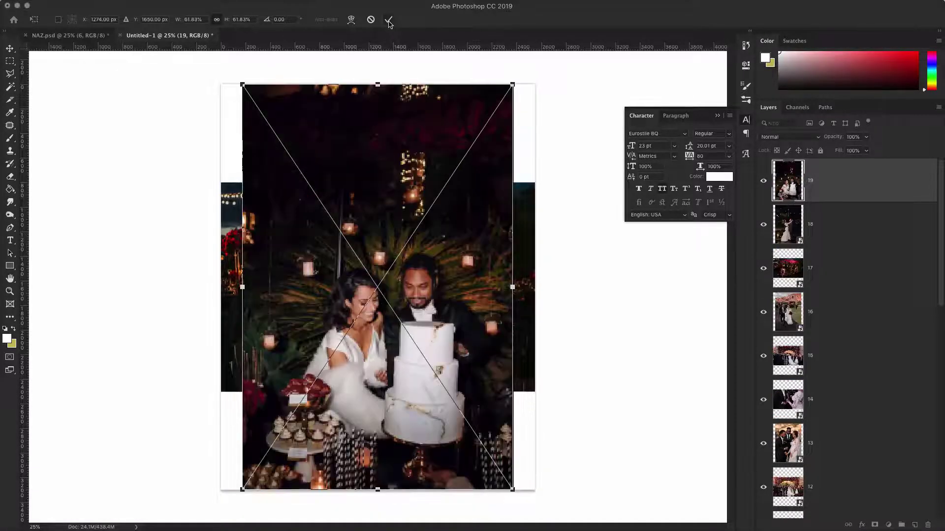
{"action": "left_click", "coordinate": [388, 20]}
{"action": "left_click", "coordinate": [389, 21]}
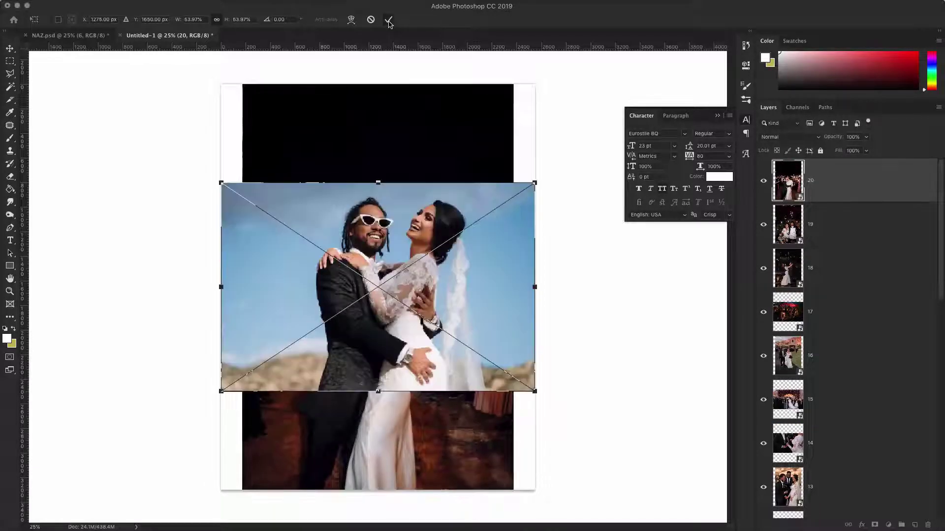
{"action": "left_click", "coordinate": [388, 21]}
{"action": "left_click", "coordinate": [389, 20]}
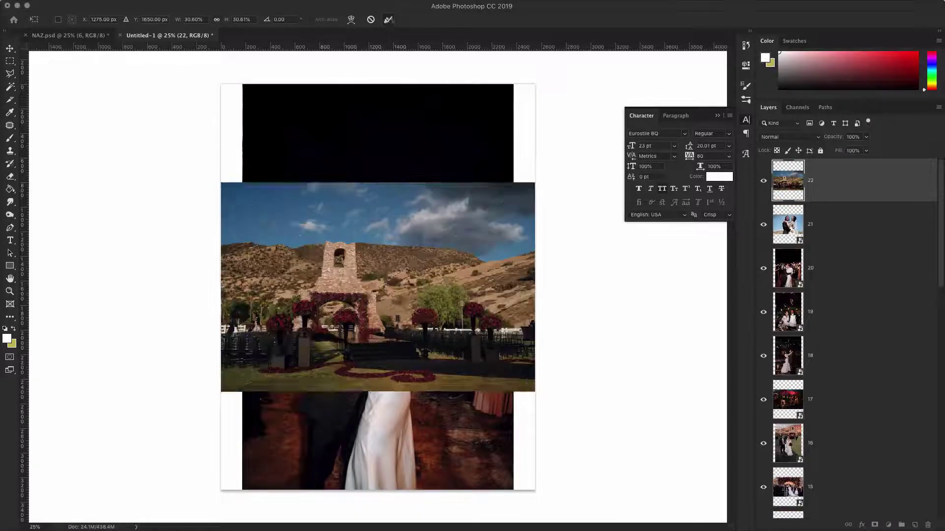
{"action": "left_click", "coordinate": [389, 20]}
{"action": "left_click", "coordinate": [388, 20]}
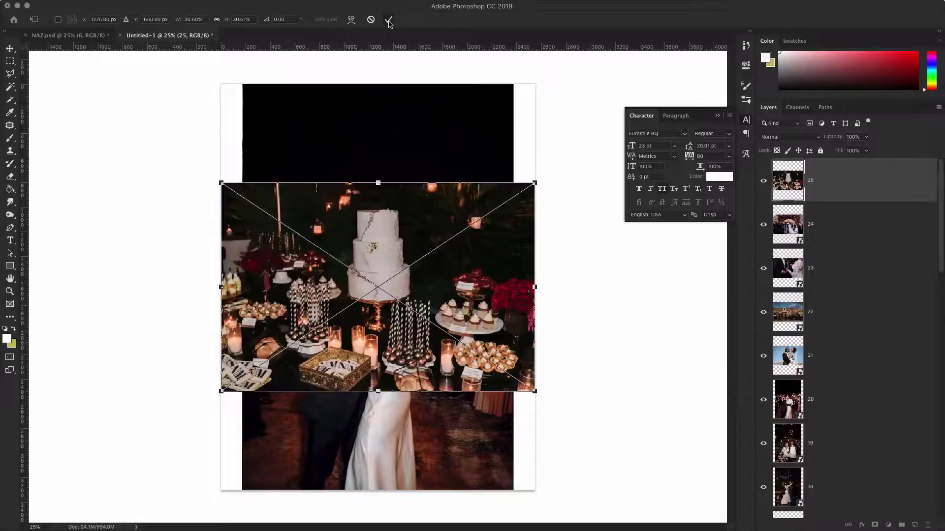
{"action": "left_click", "coordinate": [389, 20]}
{"action": "left_click", "coordinate": [389, 21]}
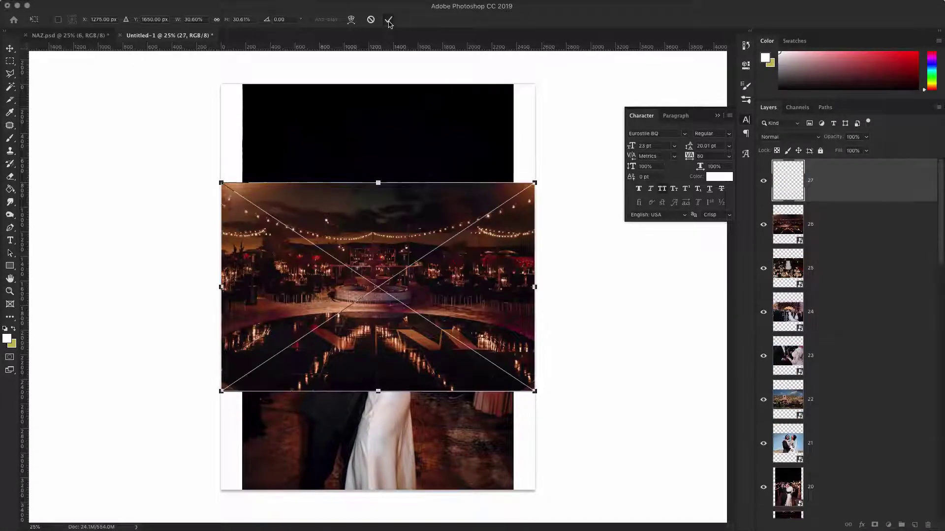
{"action": "left_click", "coordinate": [389, 20]}
{"action": "left_click", "coordinate": [388, 20]}
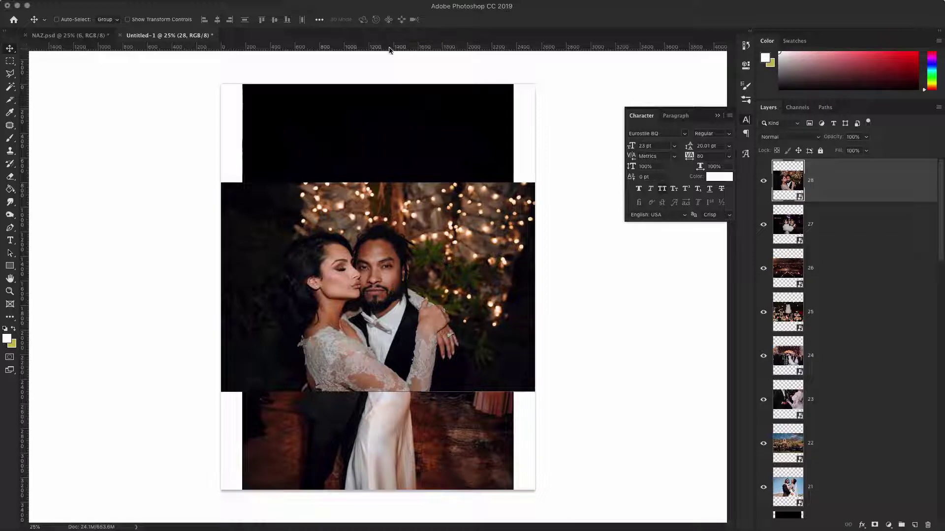
Hide all the wedding photo layers except photo 21, the couple against the blue sky
{"action": "left_click_drag", "start_coordinate": [763, 180], "coordinate": [764, 512]}
{"action": "scroll", "coordinate": [772, 210], "scroll_direction": "down", "scroll_amount": 3}
{"action": "scroll", "coordinate": [768, 199], "scroll_direction": "down", "scroll_amount": 5}
{"action": "scroll", "coordinate": [763, 209], "scroll_direction": "up", "scroll_amount": 1}
{"action": "scroll", "coordinate": [774, 318], "scroll_direction": "down", "scroll_amount": 1}
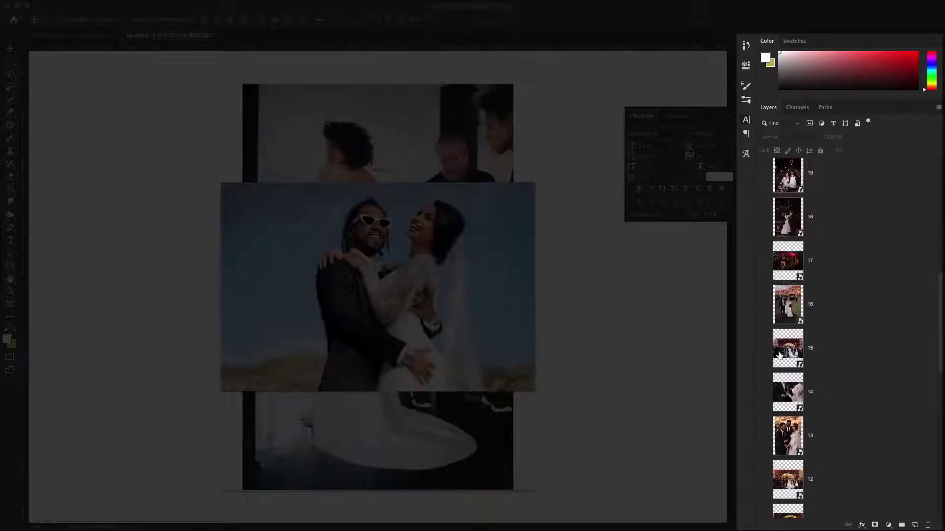
{"action": "scroll", "coordinate": [763, 481], "scroll_direction": "down", "scroll_amount": 1}
{"action": "scroll", "coordinate": [772, 364], "scroll_direction": "down", "scroll_amount": 3}
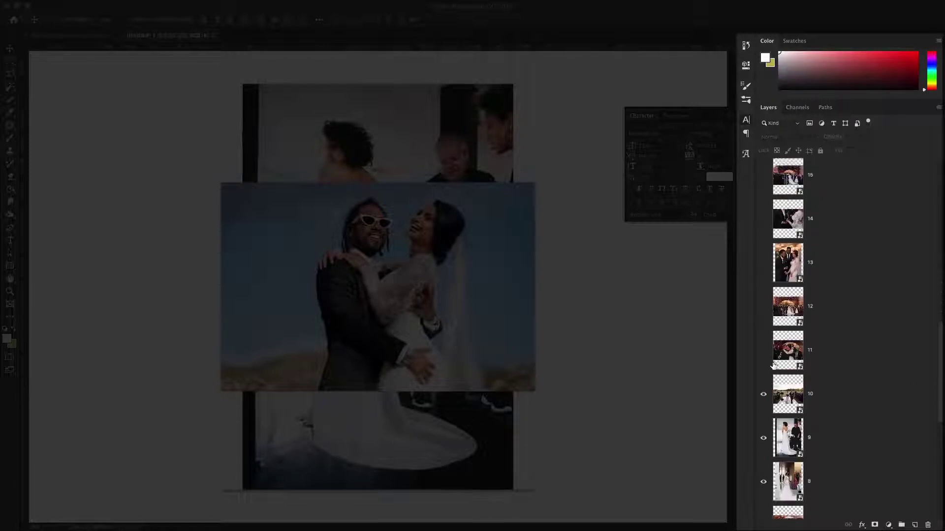
{"action": "scroll", "coordinate": [768, 354], "scroll_direction": "down", "scroll_amount": 1}
{"action": "left_click_drag", "start_coordinate": [763, 348], "coordinate": [763, 498]}
{"action": "scroll", "coordinate": [765, 333], "scroll_direction": "down", "scroll_amount": 4}
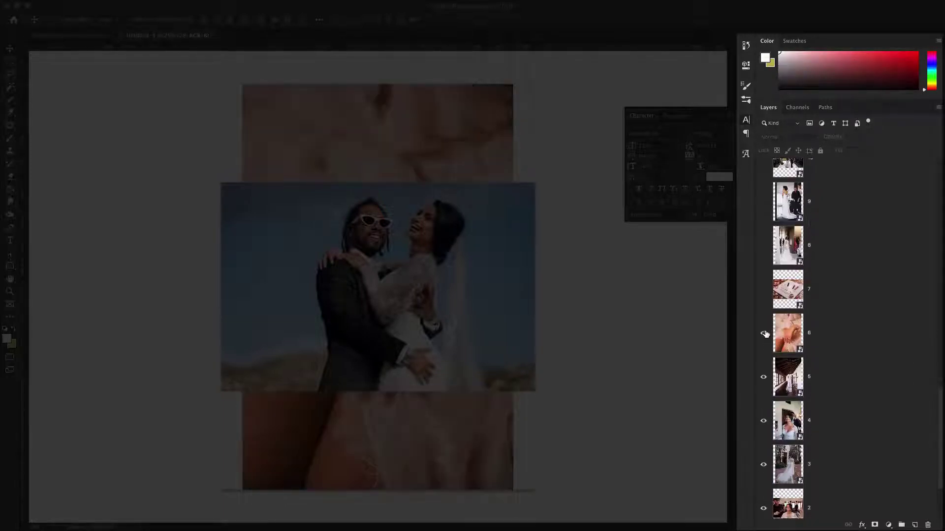
{"action": "left_click_drag", "start_coordinate": [763, 333], "coordinate": [764, 507]}
{"action": "scroll", "coordinate": [766, 455], "scroll_direction": "down", "scroll_amount": 3}
{"action": "left_click", "coordinate": [763, 455]}
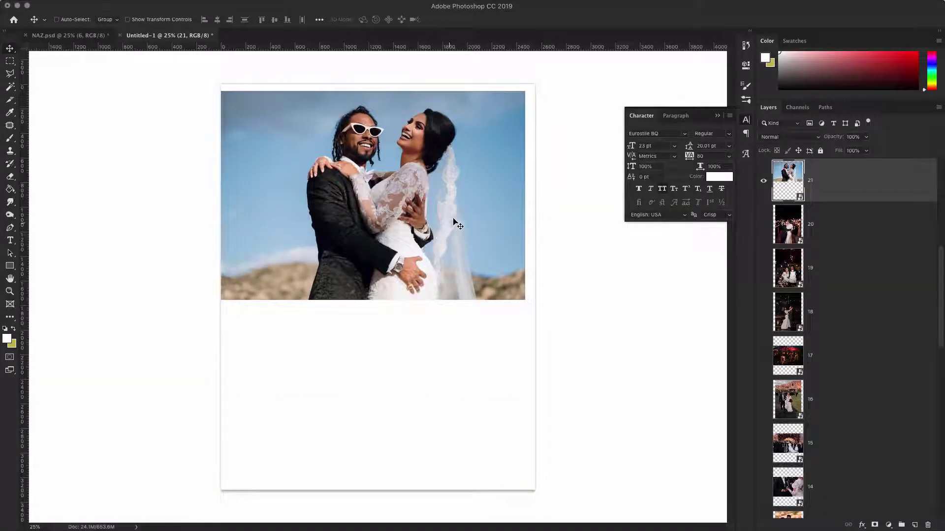
Scale photo 21 down to about 30.5% and position it against the page's upper edge, near the horizontal centre
{"action": "left_click_drag", "start_coordinate": [452, 221], "coordinate": [458, 217]}
{"action": "left_click_drag", "start_coordinate": [497, 271], "coordinate": [496, 259]}
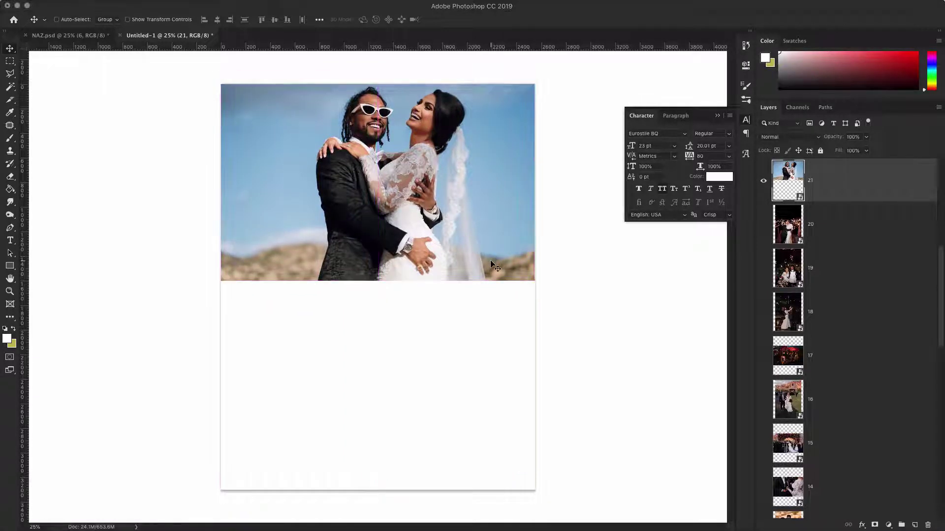
{"action": "key", "text": "ctrl+t"}
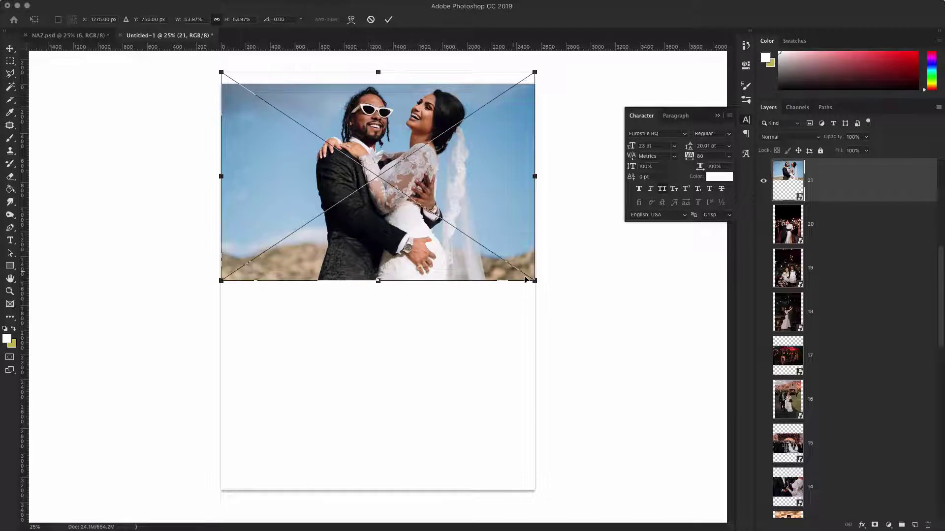
{"action": "left_click_drag", "start_coordinate": [526, 280], "coordinate": [417, 202]}
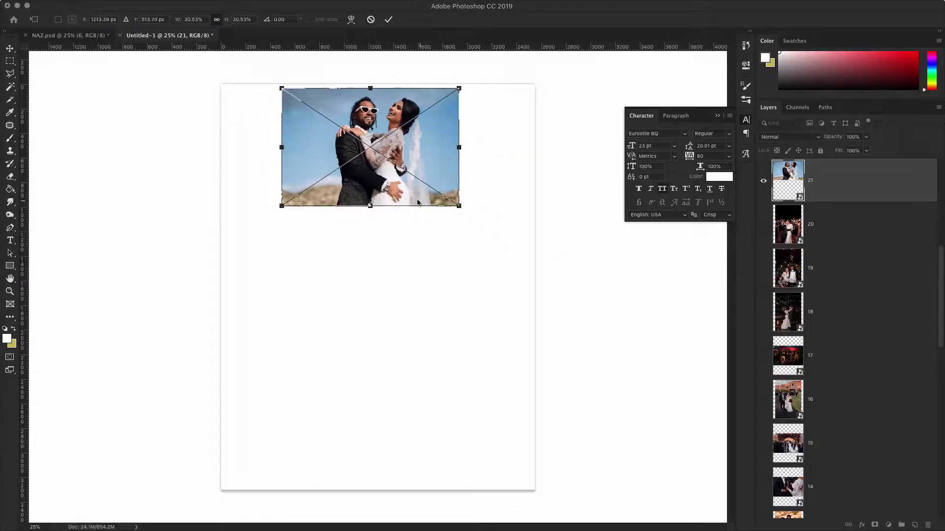
{"action": "left_click_drag", "start_coordinate": [422, 167], "coordinate": [425, 163]}
{"action": "left_click", "coordinate": [388, 20]}
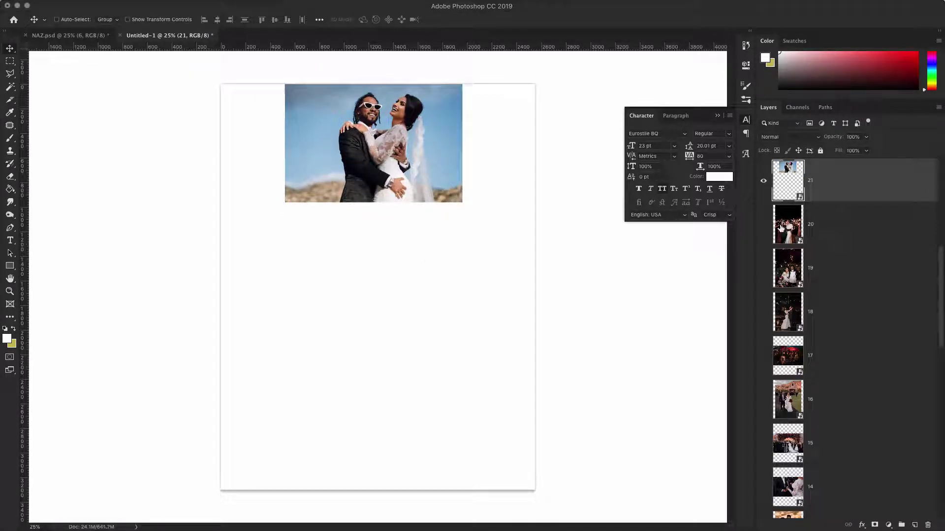
Show photo 20, the couple kissing among sparklers, scale it to about 34.7% and place it at the page's right edge, behind photo 21
{"action": "scroll", "coordinate": [766, 229], "scroll_direction": "up", "scroll_amount": 1}
{"action": "left_click", "coordinate": [764, 235]}
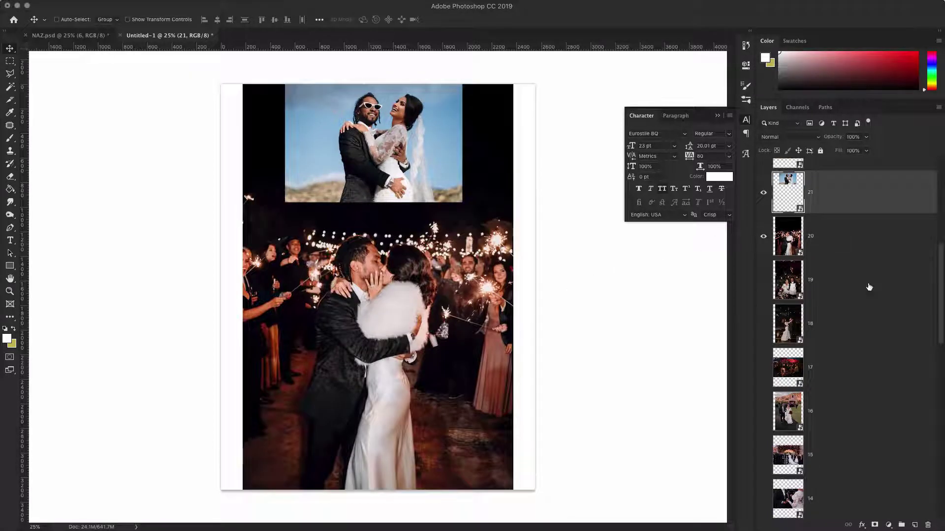
{"action": "left_click", "coordinate": [824, 248]}
{"action": "key", "text": "super+t"}
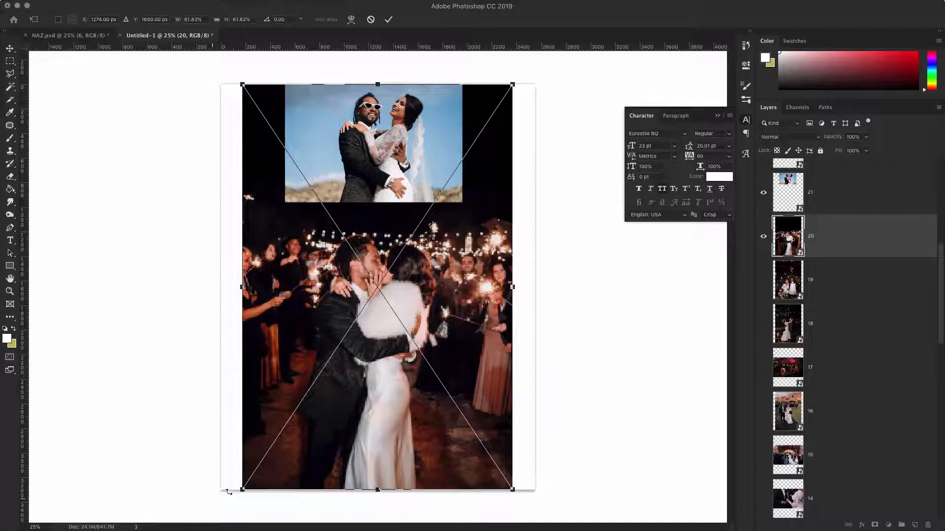
{"action": "left_click_drag", "start_coordinate": [241, 490], "coordinate": [360, 310]}
{"action": "left_click_drag", "start_coordinate": [414, 283], "coordinate": [441, 388]}
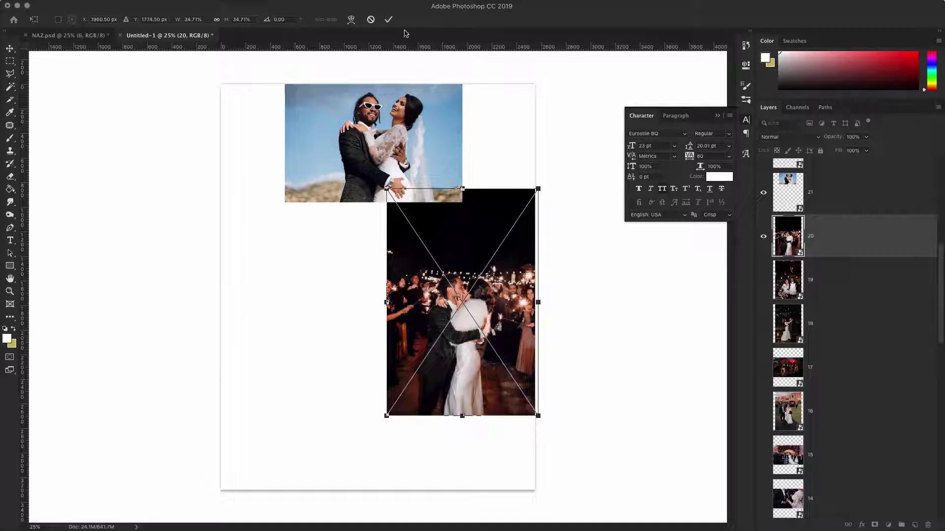
{"action": "key", "text": "Return"}
{"action": "left_click_drag", "start_coordinate": [481, 303], "coordinate": [481, 237]}
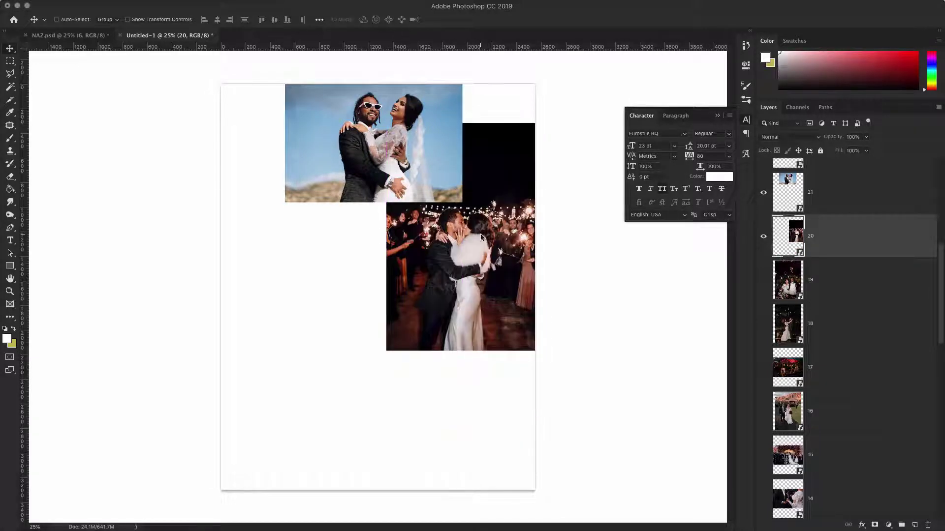
Show photo 22, the outdoor ceremony site, and move it down to the page's lower edge
{"action": "scroll", "coordinate": [837, 193], "scroll_direction": "up", "scroll_amount": 2}
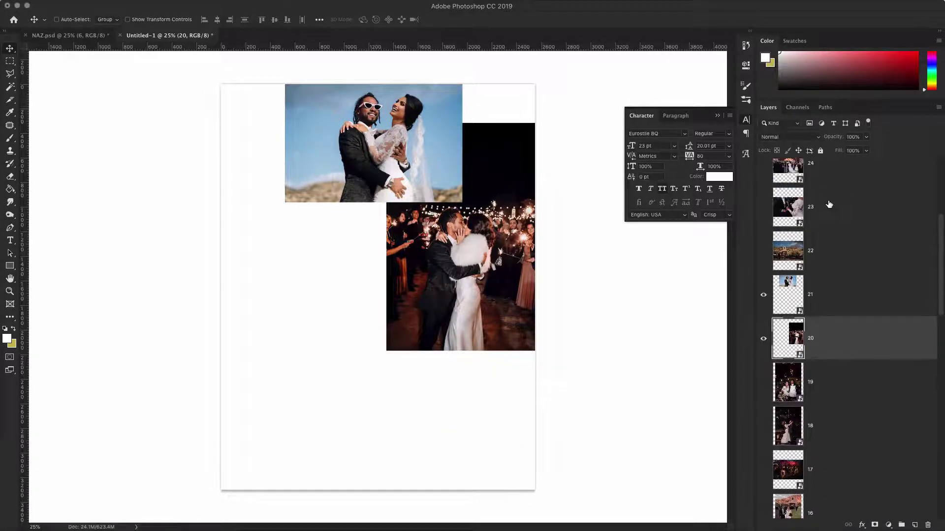
{"action": "left_click", "coordinate": [763, 251]}
{"action": "left_click", "coordinate": [834, 254]}
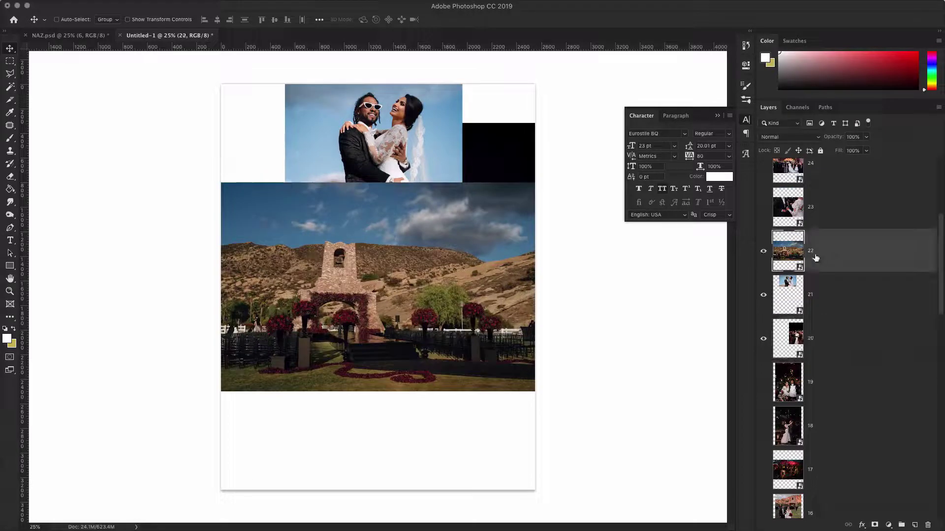
{"action": "mouse_move", "coordinate": [465, 364]}
{"action": "left_mouse_down"}
{"action": "mouse_move", "coordinate": [463, 371]}
{"action": "mouse_move", "coordinate": [473, 351]}
{"action": "mouse_move", "coordinate": [470, 370]}
{"action": "left_mouse_up"}
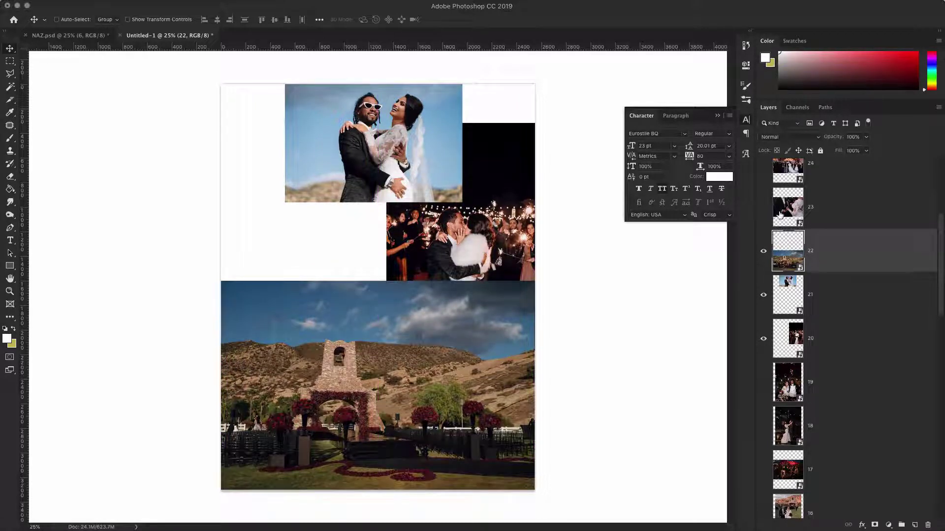
{"action": "scroll", "coordinate": [780, 215], "scroll_direction": "up", "scroll_amount": 5}
{"action": "left_click", "coordinate": [762, 398]}
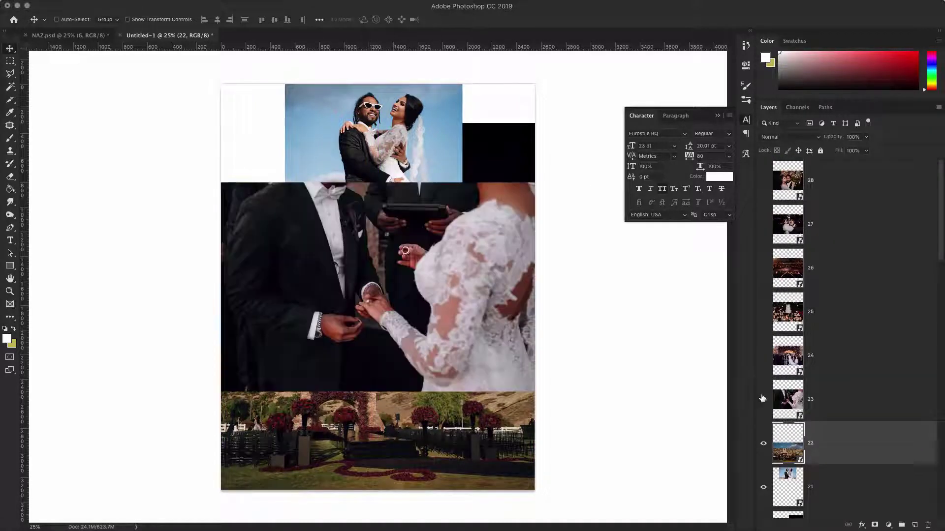
{"action": "left_click", "coordinate": [828, 405]}
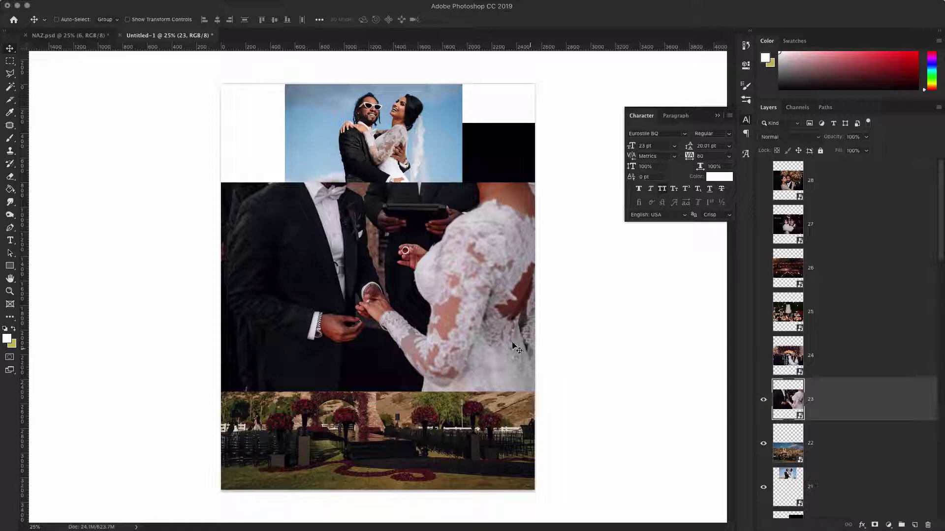
{"action": "left_click", "coordinate": [763, 400]}
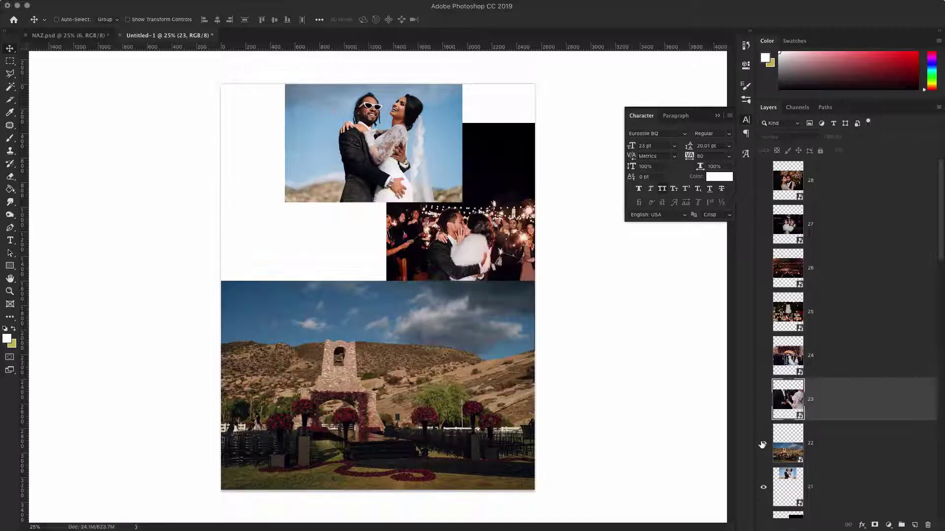
With photo 22 hidden temporarily, move photo 20 to the page's upper-left corner and photo 21 to its upper-right corner
{"action": "left_click", "coordinate": [763, 444]}
{"action": "left_click", "coordinate": [484, 253], "text": "ctrl"}
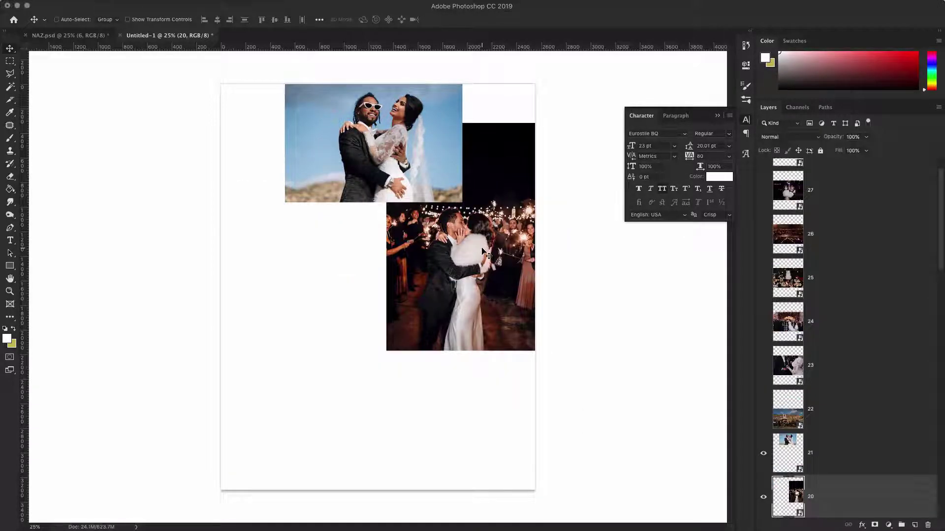
{"action": "left_click_drag", "start_coordinate": [484, 253], "coordinate": [301, 187]}
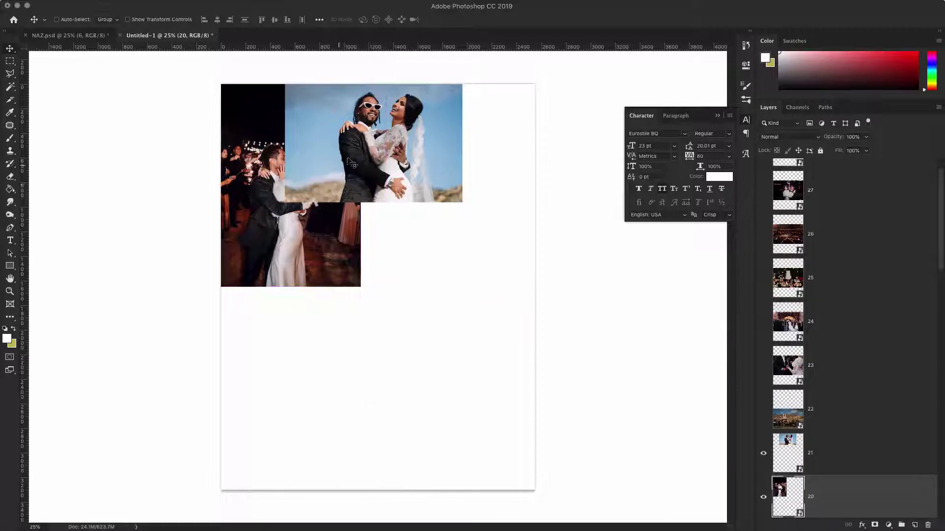
{"action": "left_click_drag", "start_coordinate": [358, 159], "coordinate": [441, 140]}
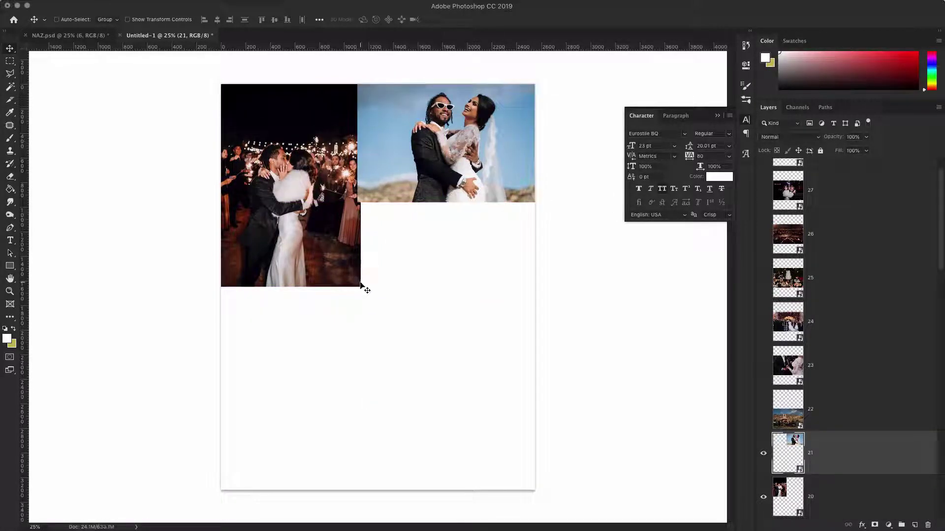
{"action": "left_click", "coordinate": [763, 408]}
{"action": "left_click", "coordinate": [810, 413]}
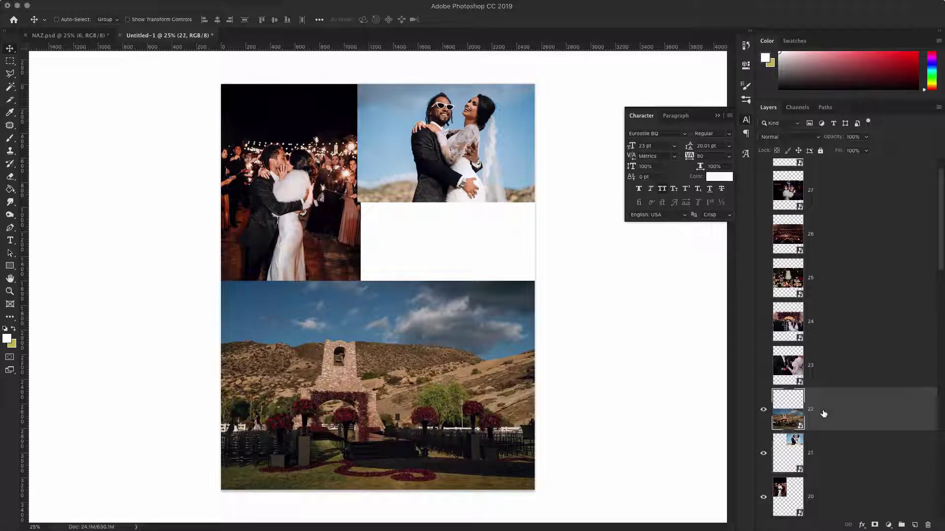
Show photo 23, the ring exchange, scale it to about 15.65% and place it near the page's upper-left corner over photo 20
{"action": "left_click", "coordinate": [764, 365]}
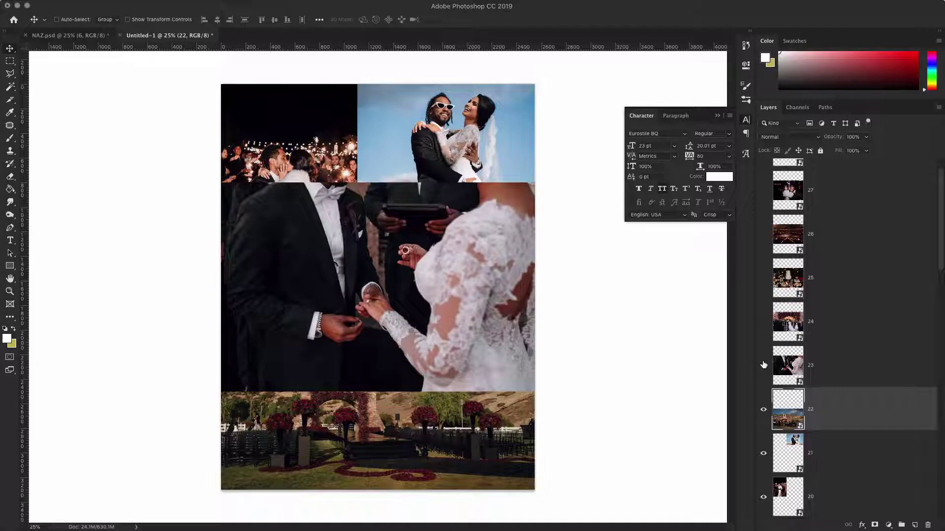
{"action": "left_click", "coordinate": [856, 375]}
{"action": "key", "text": "ctrl+t"}
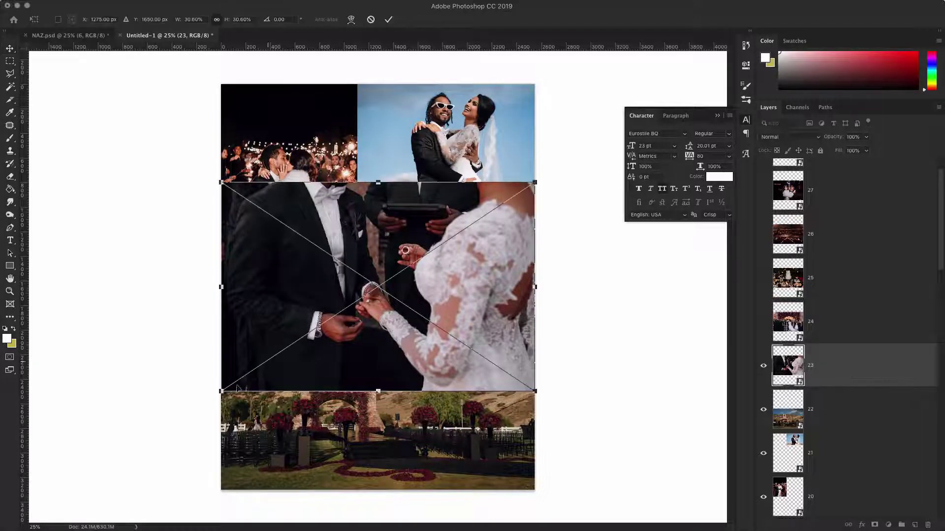
{"action": "left_click_drag", "start_coordinate": [222, 391], "coordinate": [377, 262]}
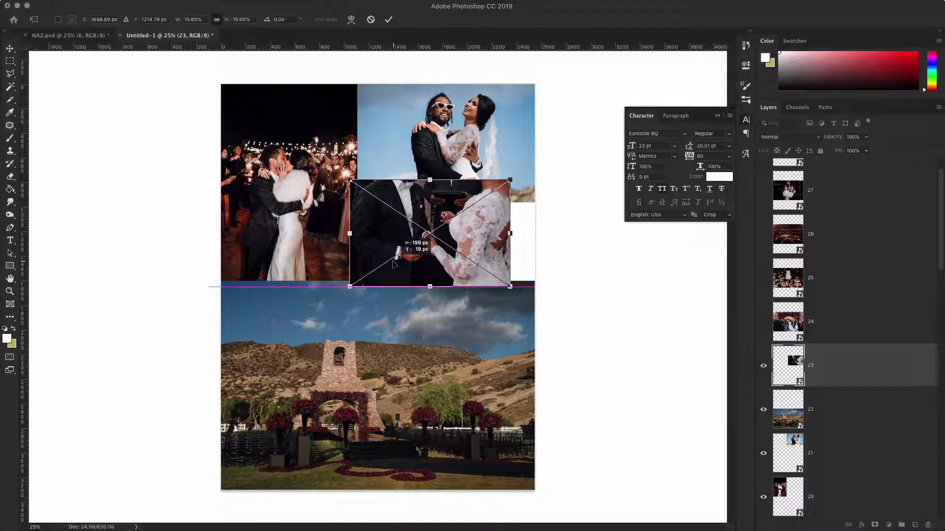
{"action": "left_click", "coordinate": [389, 20]}
{"action": "left_click_drag", "start_coordinate": [458, 242], "coordinate": [341, 138]}
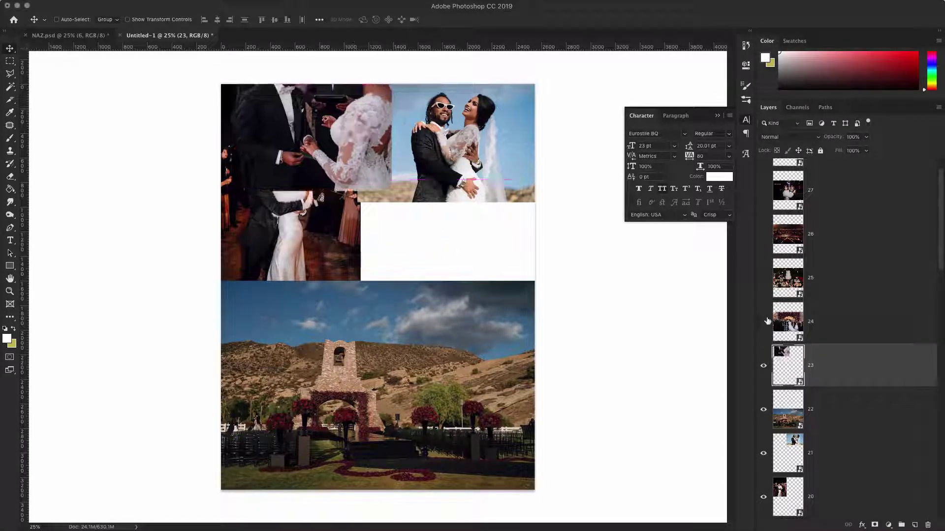
Show photo 24, the kiss under the floral arch, scale it down and place it at the page's left edge, overlapping photo 23's lower part
{"action": "left_click", "coordinate": [763, 322]}
{"action": "left_click", "coordinate": [827, 327]}
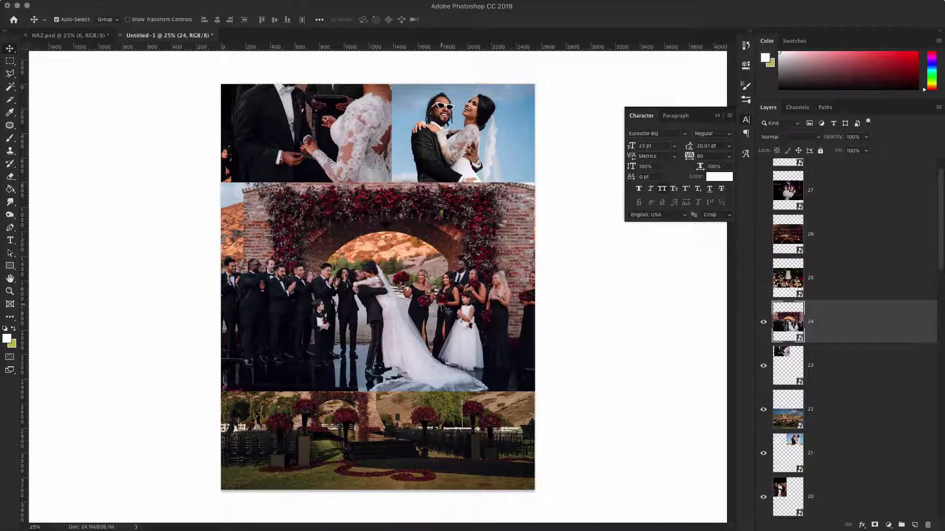
{"action": "key", "text": "ctrl+t"}
{"action": "left_click_drag", "start_coordinate": [221, 393], "coordinate": [362, 321]}
{"action": "left_click_drag", "start_coordinate": [464, 229], "coordinate": [332, 215]}
{"action": "key", "text": "Return"}
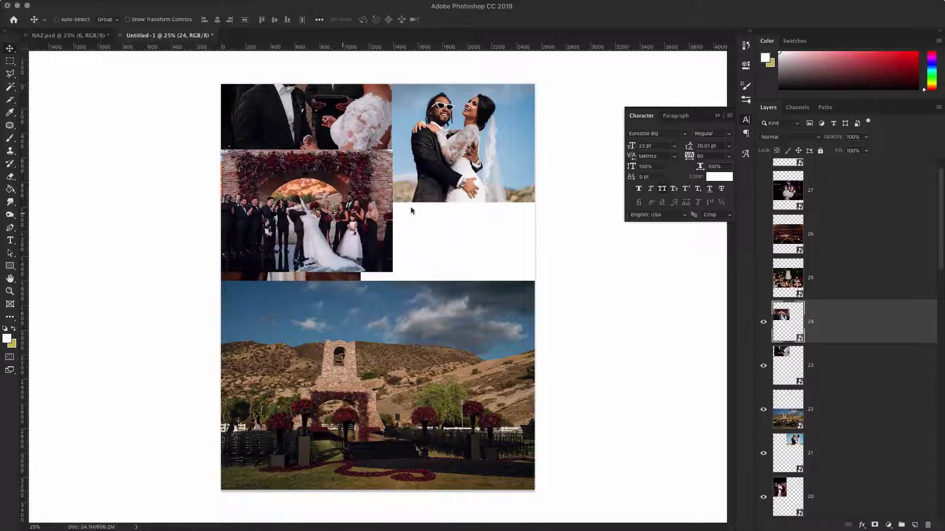
Show photo 25, the cake and dessert table, scale it to about 16.9% and place it at the left edge, overlapping photo 24's lower part
{"action": "left_click", "coordinate": [763, 278]}
{"action": "left_click", "coordinate": [835, 288]}
{"action": "key", "text": "ctrl+t"}
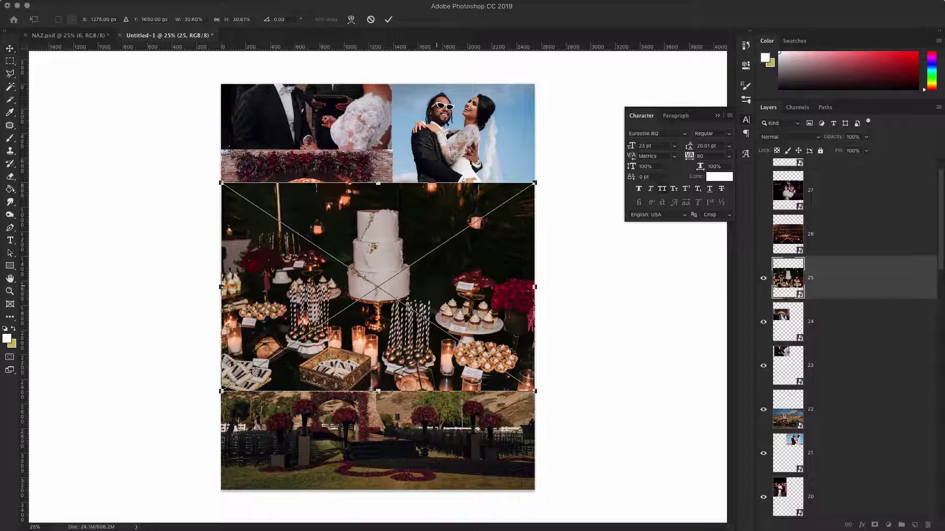
{"action": "left_click_drag", "start_coordinate": [535, 391], "coordinate": [388, 312]}
{"action": "left_click_drag", "start_coordinate": [355, 273], "coordinate": [356, 319]}
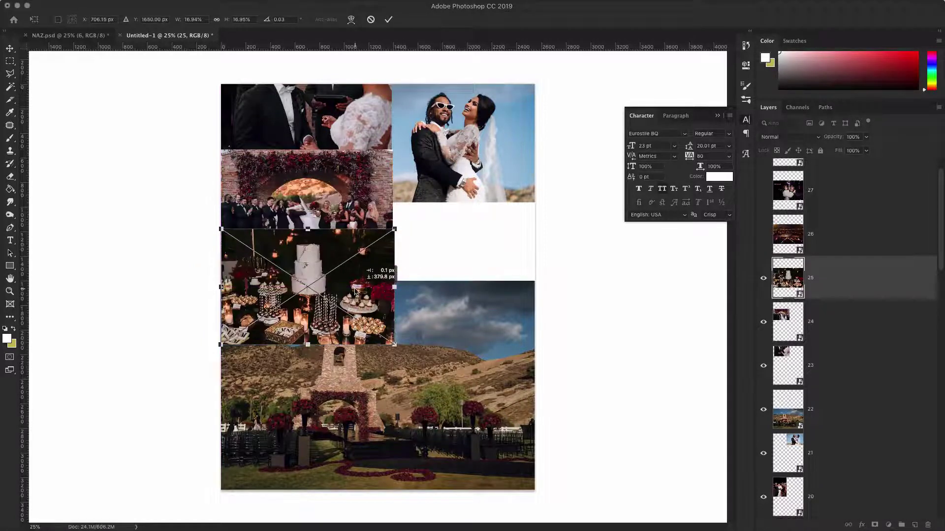
{"action": "left_click", "coordinate": [389, 20]}
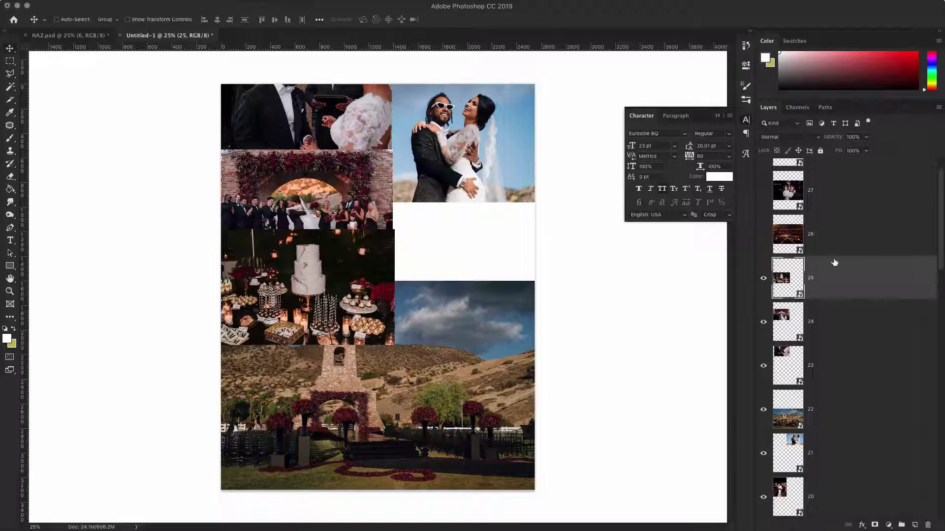
Show photo 26, the string-lit reception area, and scale it to about 16.75% at the page's left edge, overlapping the cake photo
{"action": "left_click", "coordinate": [763, 234]}
{"action": "left_click", "coordinate": [855, 241]}
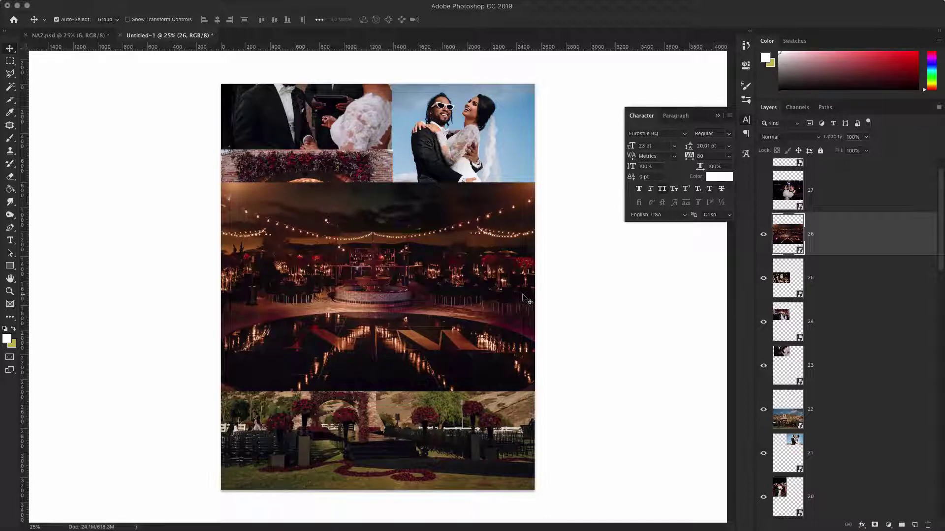
{"action": "key", "text": "ctrl+t"}
{"action": "left_click_drag", "start_coordinate": [534, 184], "coordinate": [392, 278]}
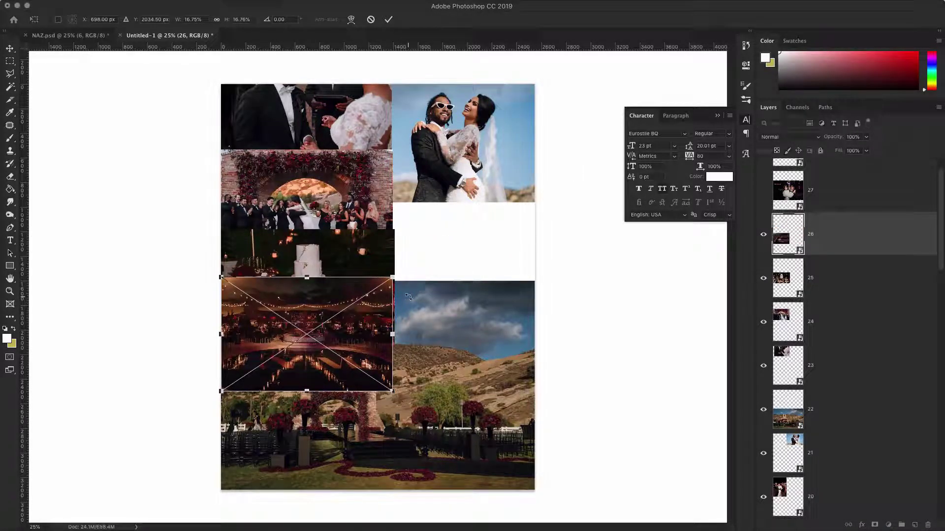
{"action": "left_click", "coordinate": [389, 20]}
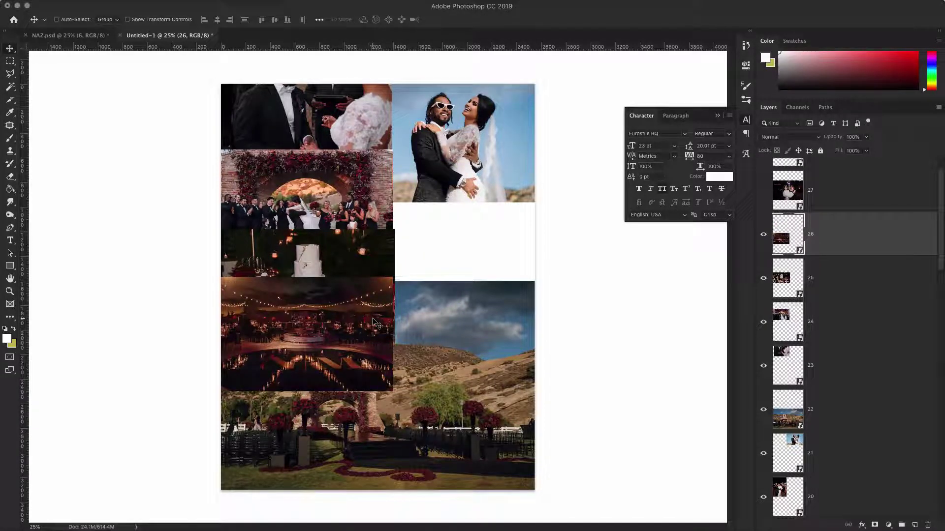
Show photo 27, the bride dancing with the older man, scale it down and place it at the page's right edge, overlapping photo 21's lower part
{"action": "left_click", "coordinate": [761, 192]}
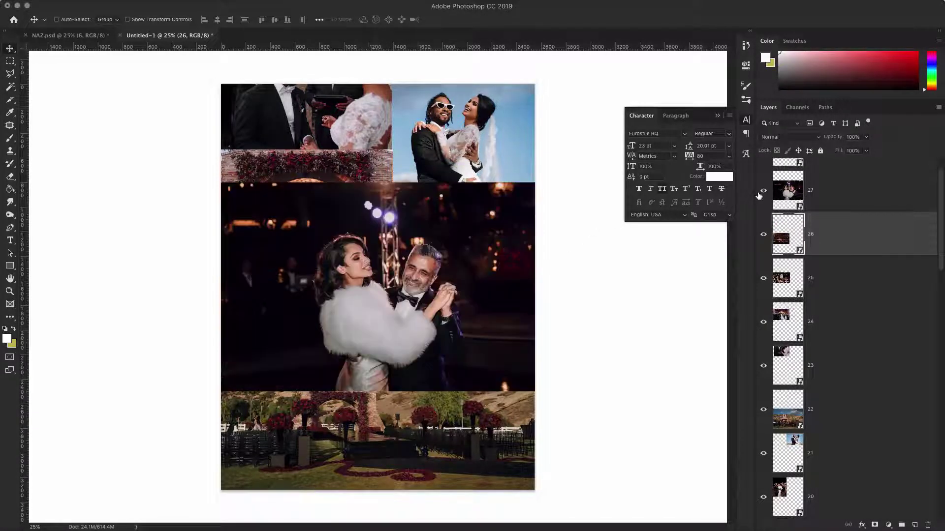
{"action": "left_click", "coordinate": [819, 200]}
{"action": "key", "text": "ctrl+t"}
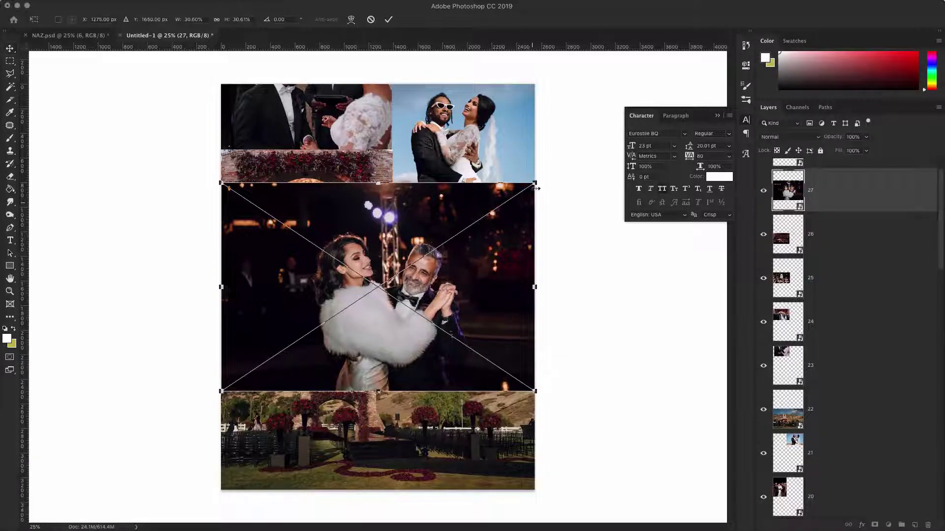
{"action": "mouse_move", "coordinate": [535, 183]}
{"action": "left_mouse_down"}
{"action": "mouse_move", "coordinate": [392, 278]}
{"action": "mouse_move", "coordinate": [490, 228]}
{"action": "mouse_move", "coordinate": [513, 191]}
{"action": "mouse_move", "coordinate": [526, 195]}
{"action": "left_mouse_up"}
{"action": "left_click", "coordinate": [389, 19]}
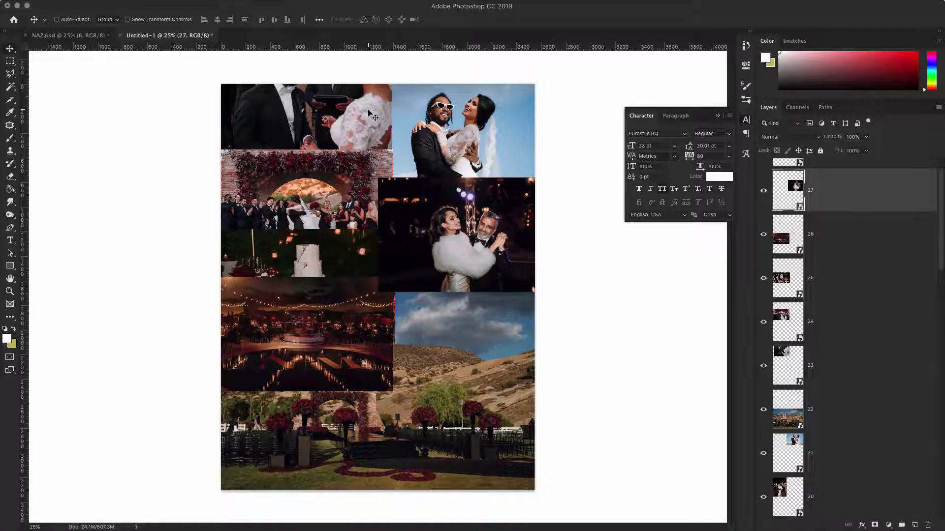
Show photo 28, the couple embracing before string lights, scale it down and place it near the page's centre over the neighbouring photos
{"action": "scroll", "coordinate": [760, 181], "scroll_direction": "up", "scroll_amount": 2}
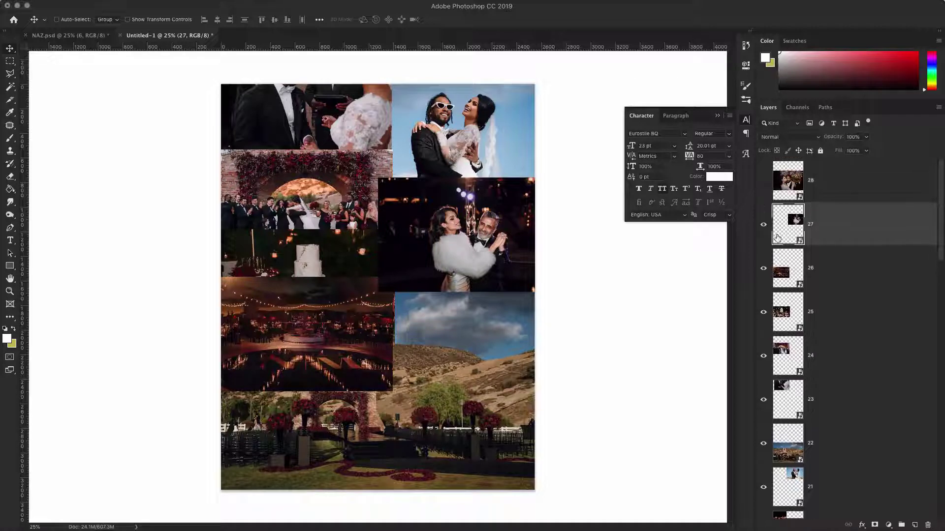
{"action": "left_click", "coordinate": [763, 180]}
{"action": "left_click", "coordinate": [821, 187]}
{"action": "left_click_drag", "start_coordinate": [352, 293], "coordinate": [353, 358]}
{"action": "key", "text": "ctrl+t"}
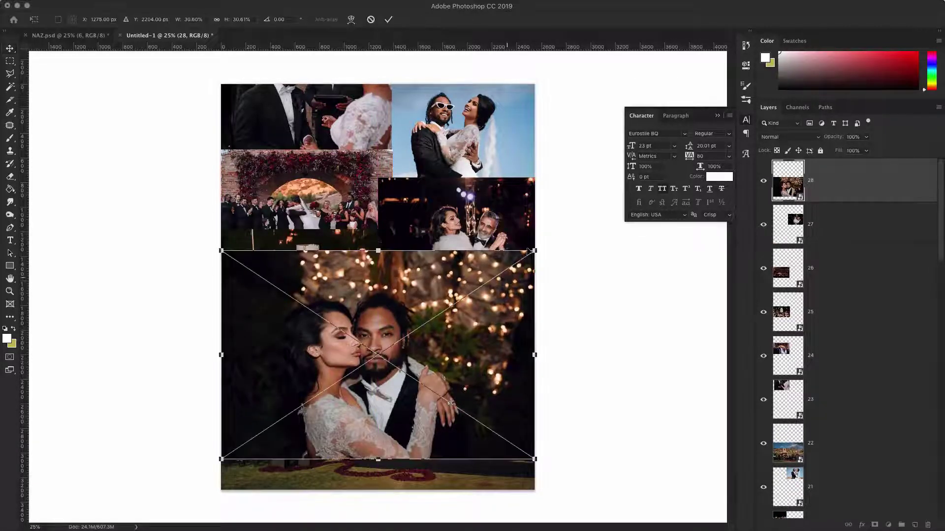
{"action": "left_click_drag", "start_coordinate": [533, 251], "coordinate": [443, 292]}
{"action": "left_click", "coordinate": [388, 19]}
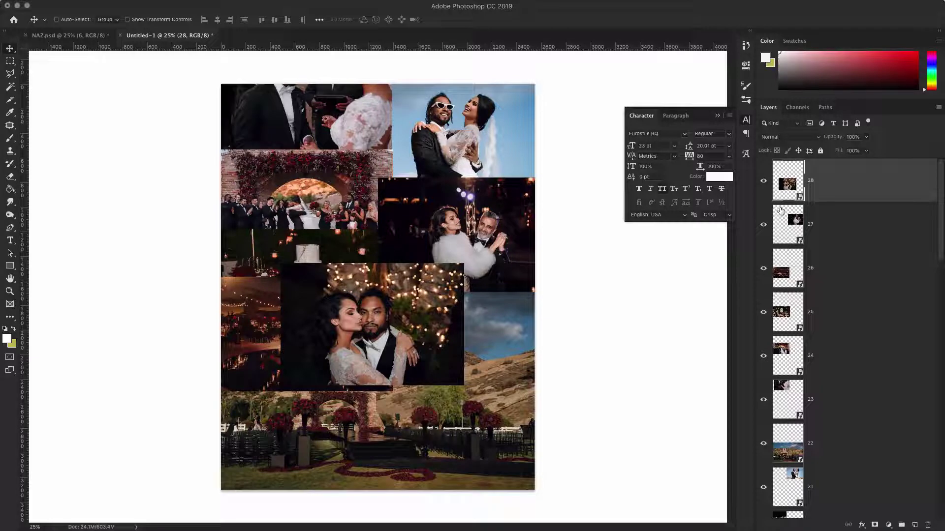
Select the layers of photos 19 through 1 together and bring them above all the other photos in the layer order
{"action": "scroll", "coordinate": [795, 206], "scroll_direction": "down", "scroll_amount": 10}
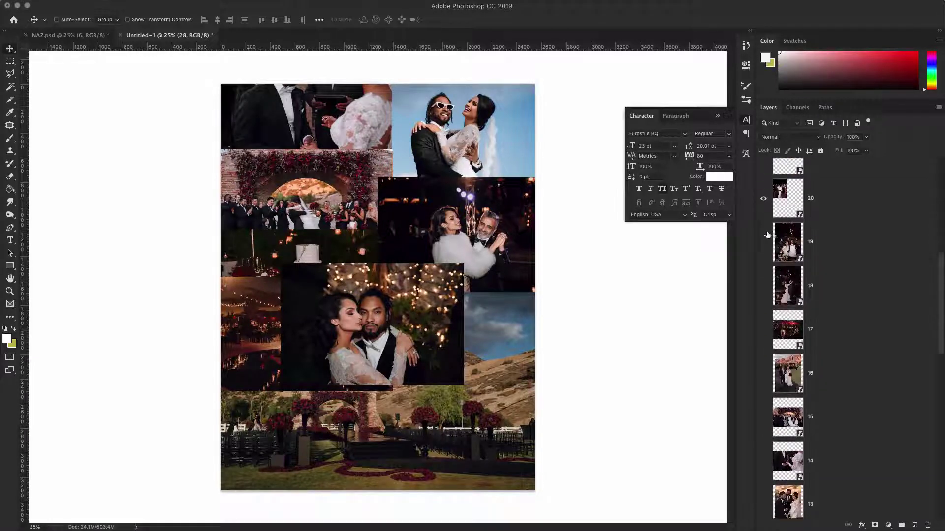
{"action": "left_click", "coordinate": [842, 253]}
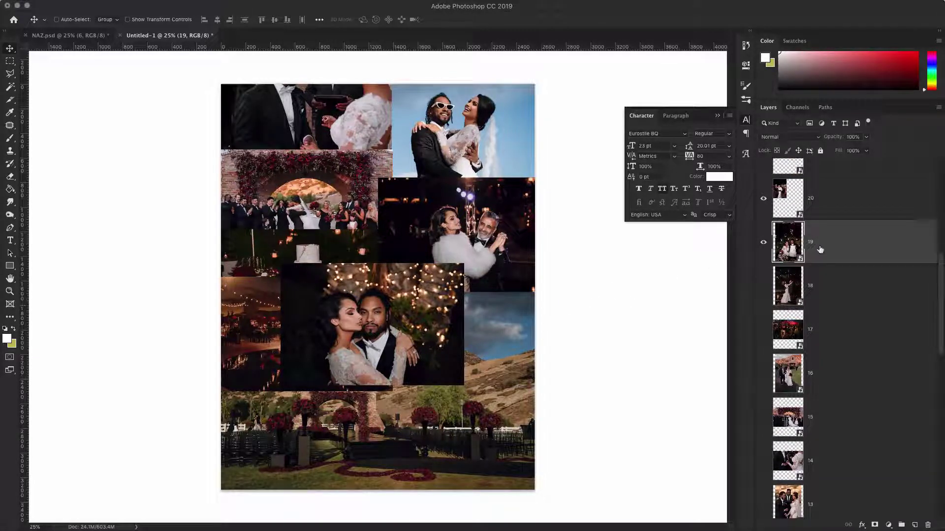
{"action": "scroll", "coordinate": [826, 384], "scroll_direction": "down", "scroll_amount": 5}
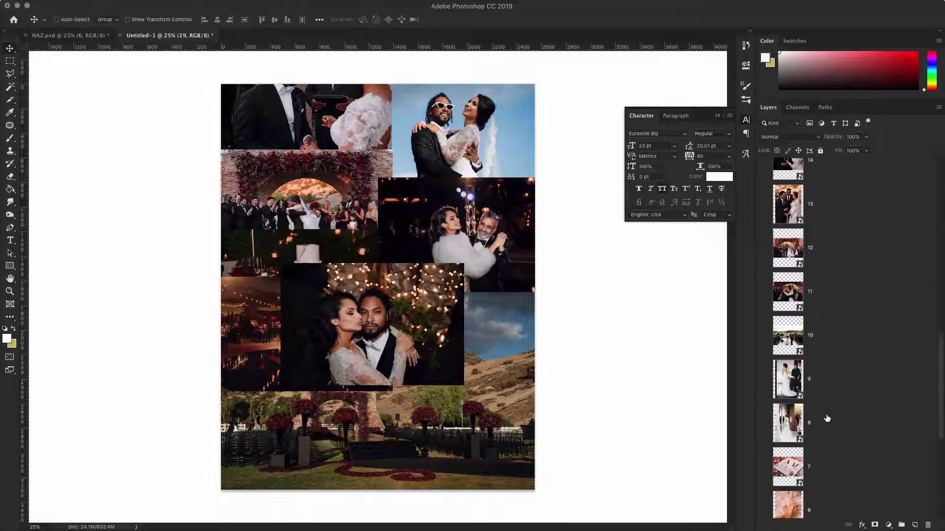
{"action": "scroll", "coordinate": [827, 415], "scroll_direction": "down", "scroll_amount": 8}
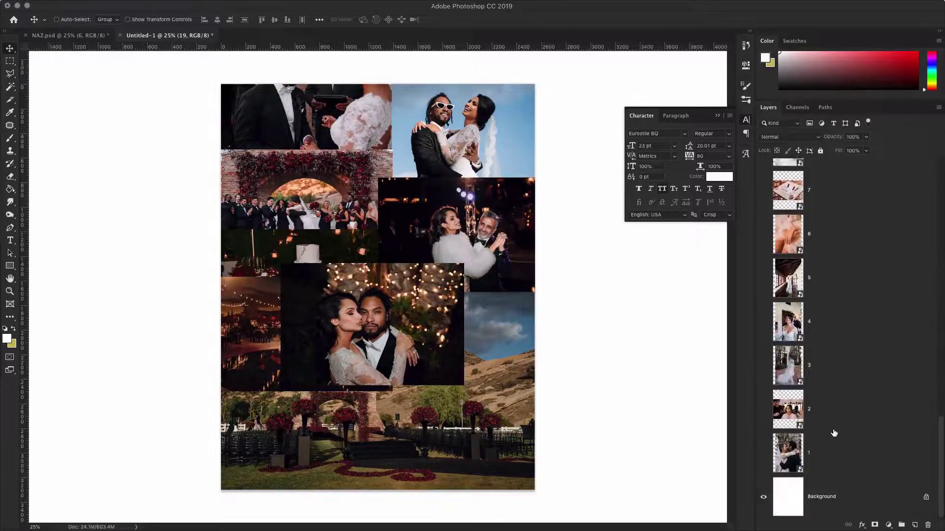
{"action": "left_click", "coordinate": [834, 451], "text": "shift"}
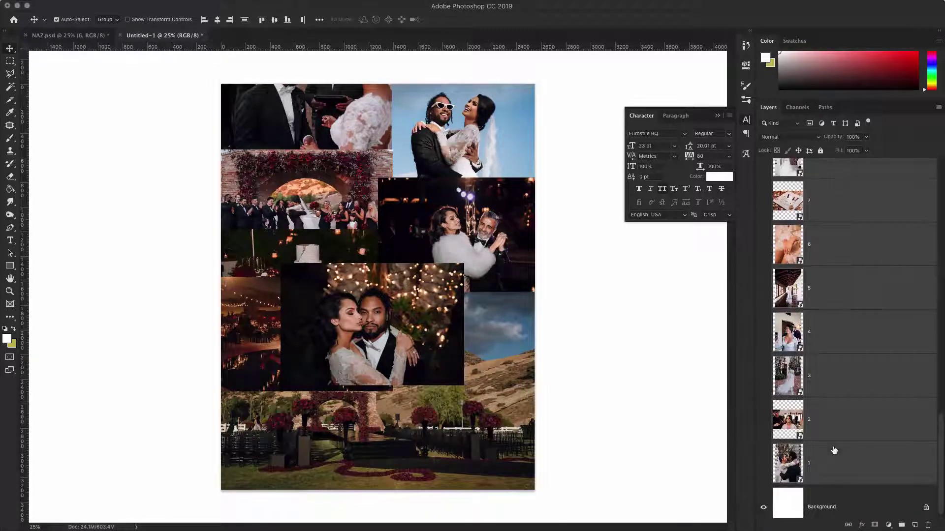
{"action": "key", "text": "super+shift+]"}
{"action": "key", "text": "super"}
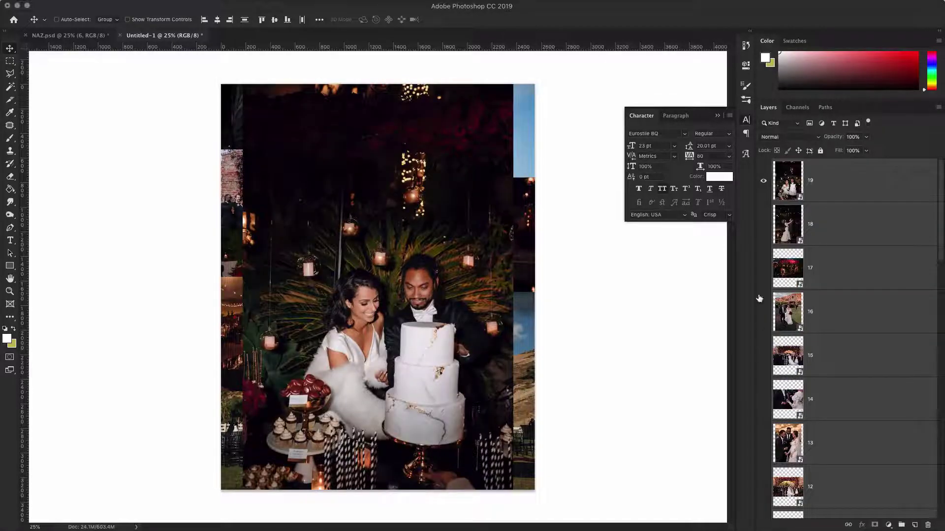
Hide photo 19, show photo 18 of the couple's dance, scale it to about 28% and place it near the page's left edge
{"action": "left_click", "coordinate": [760, 192]}
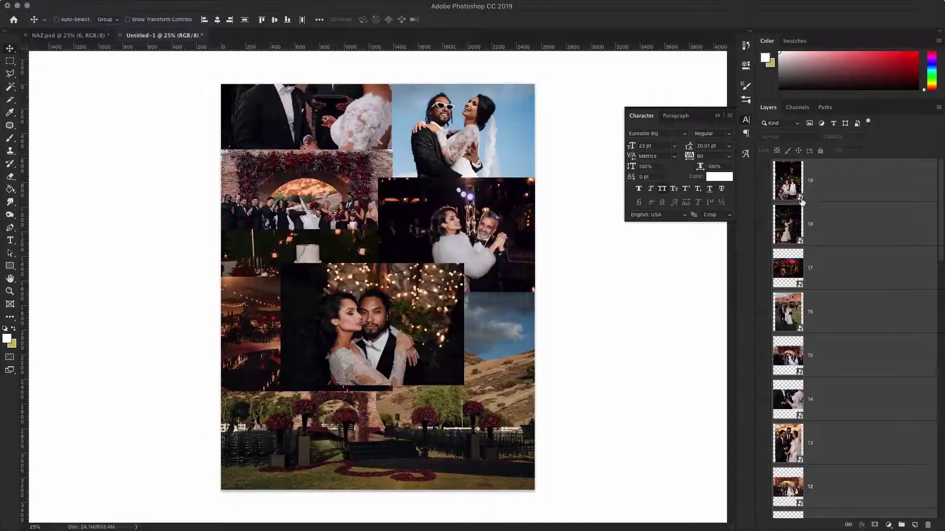
{"action": "left_click", "coordinate": [763, 224]}
{"action": "left_click", "coordinate": [826, 227]}
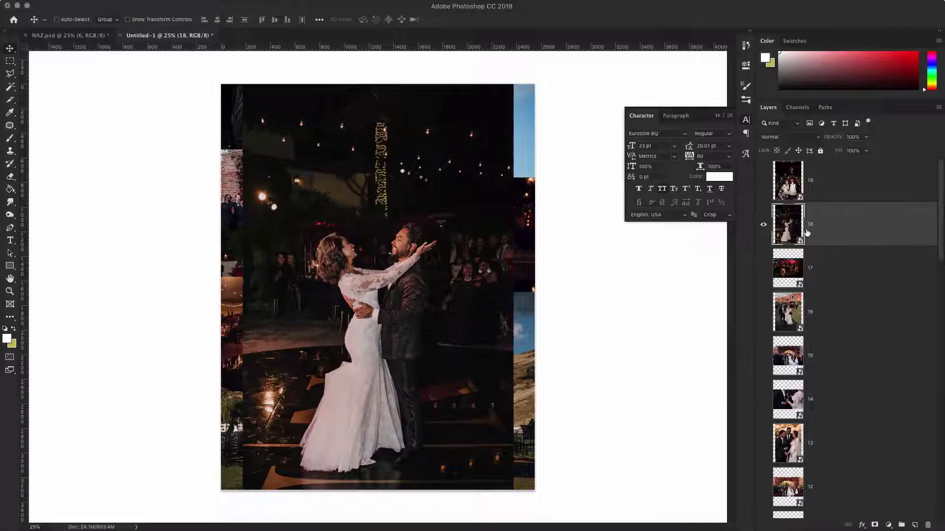
{"action": "key", "text": "super+t"}
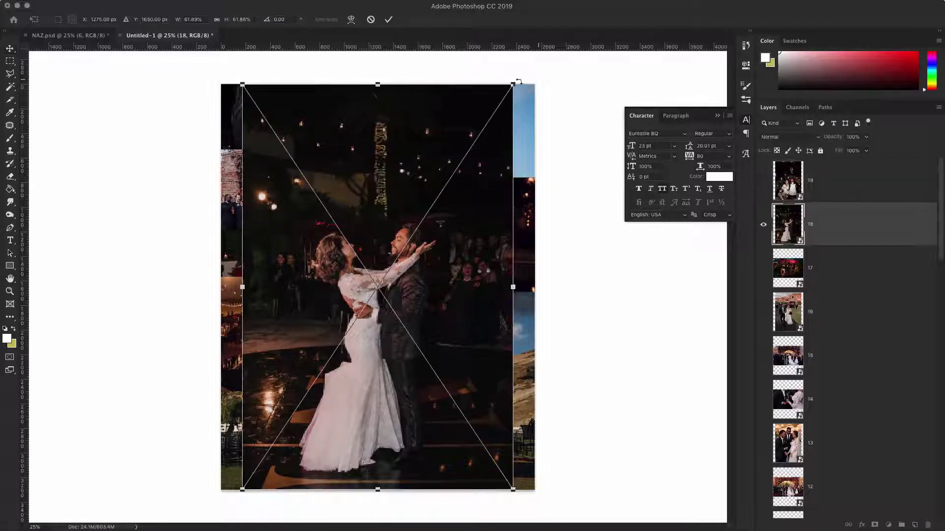
{"action": "left_click_drag", "start_coordinate": [518, 81], "coordinate": [336, 360]}
{"action": "left_click_drag", "start_coordinate": [281, 405], "coordinate": [285, 215]}
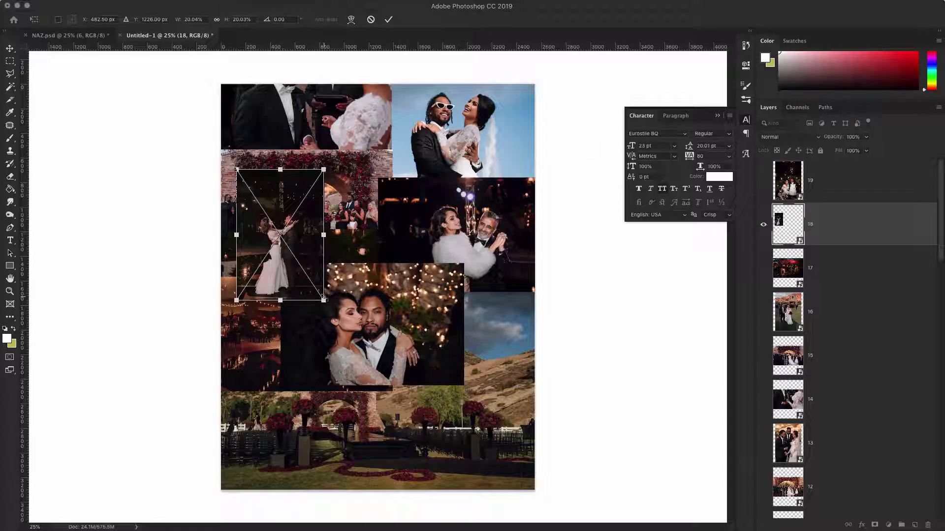
{"action": "left_click_drag", "start_coordinate": [324, 298], "coordinate": [359, 353]}
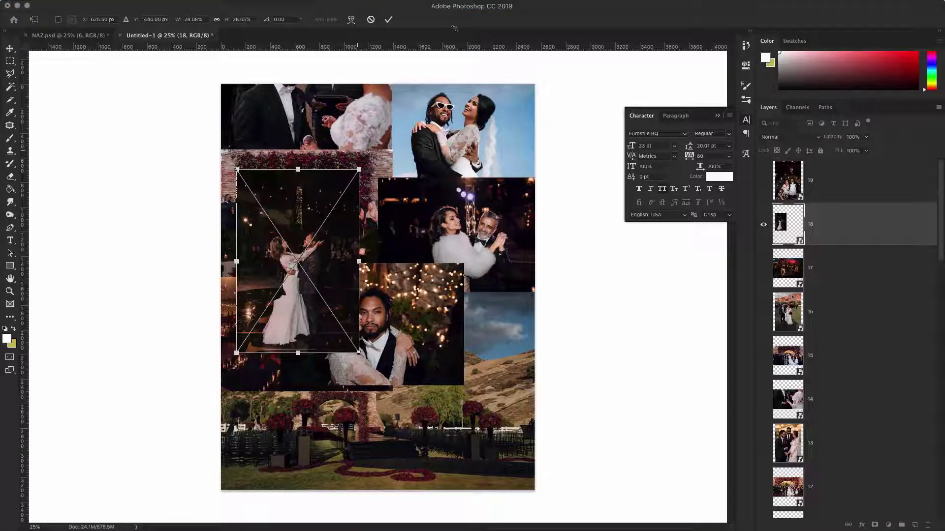
{"action": "left_click", "coordinate": [389, 20]}
Shift photo 28, the couple embracing before string lights, slightly left and up in the page's bottom-right corner
{"action": "left_click", "coordinate": [763, 269]}
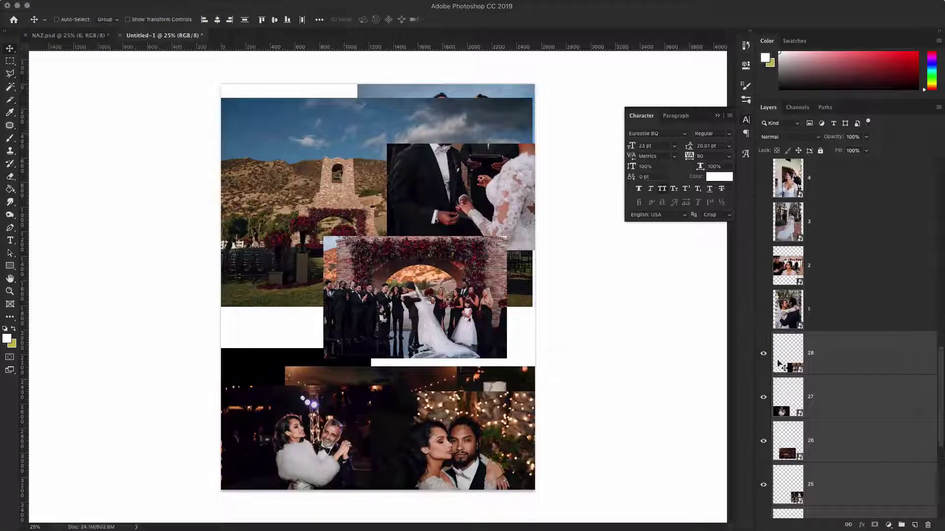
{"action": "scroll", "coordinate": [846, 344], "scroll_direction": "down", "scroll_amount": 8}
{"action": "scroll", "coordinate": [848, 348], "scroll_direction": "up", "scroll_amount": 3}
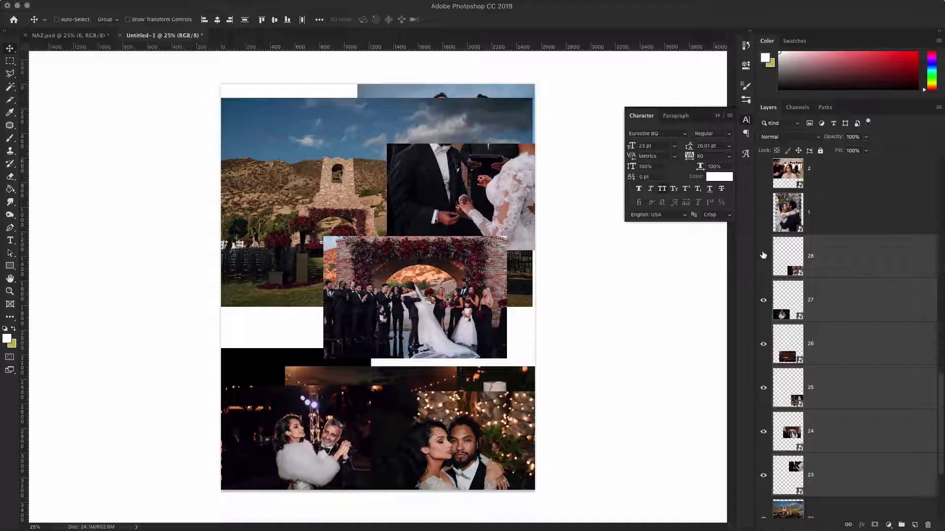
{"action": "left_click", "coordinate": [842, 271]}
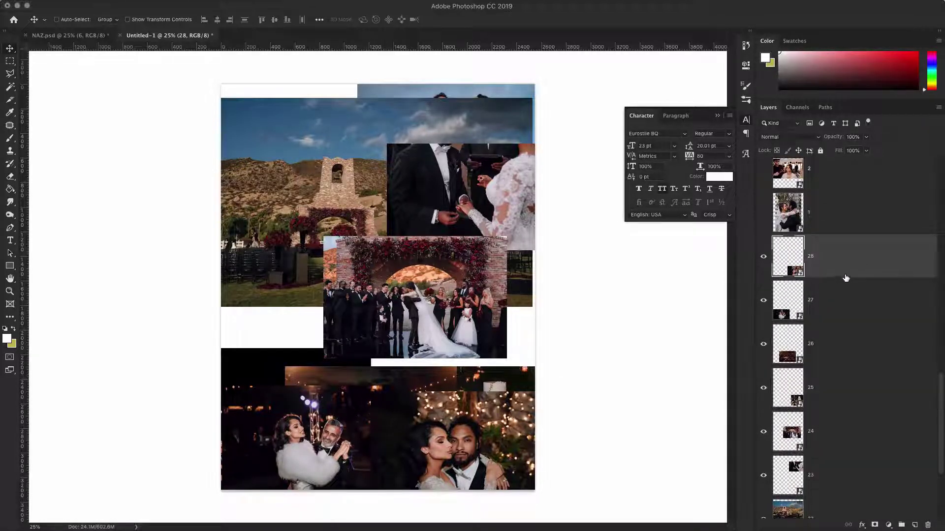
{"action": "scroll", "coordinate": [842, 280], "scroll_direction": "up", "scroll_amount": 2}
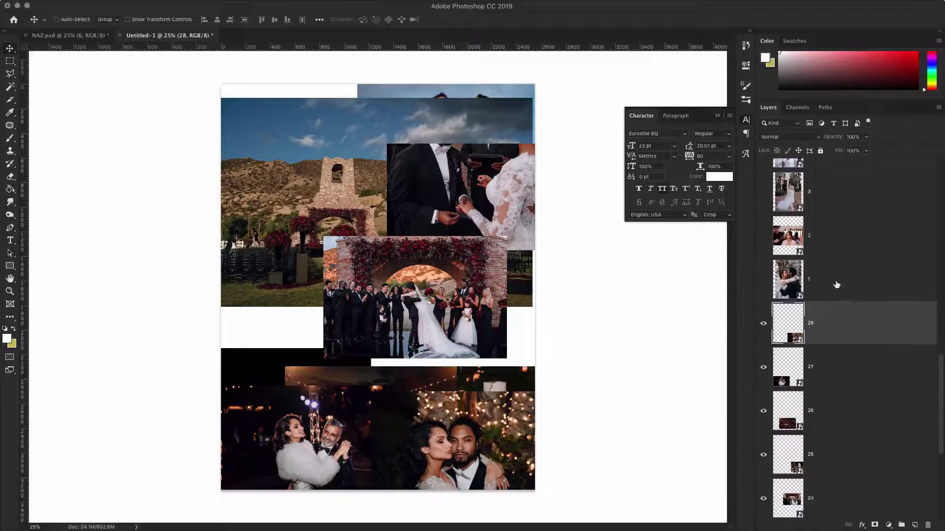
{"action": "left_click", "coordinate": [763, 323]}
{"action": "left_click", "coordinate": [763, 324]}
{"action": "mouse_move", "coordinate": [501, 424]}
{"action": "left_mouse_down"}
{"action": "mouse_move", "coordinate": [464, 280]}
{"action": "mouse_move", "coordinate": [498, 428]}
{"action": "left_mouse_up"}
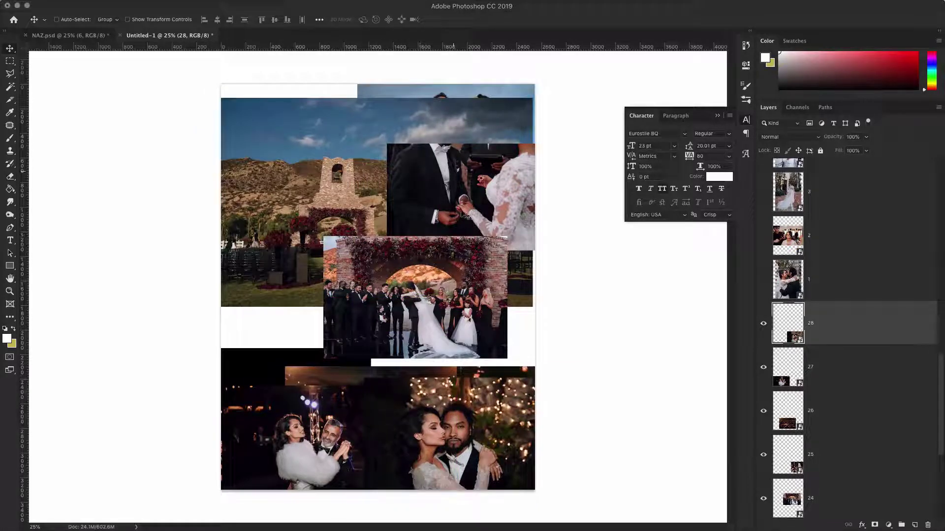
Move photo 24, the floral arch group, to the page's right edge and photo 23, the ring exchange, to the left edge
{"action": "left_click", "coordinate": [466, 275], "text": "super"}
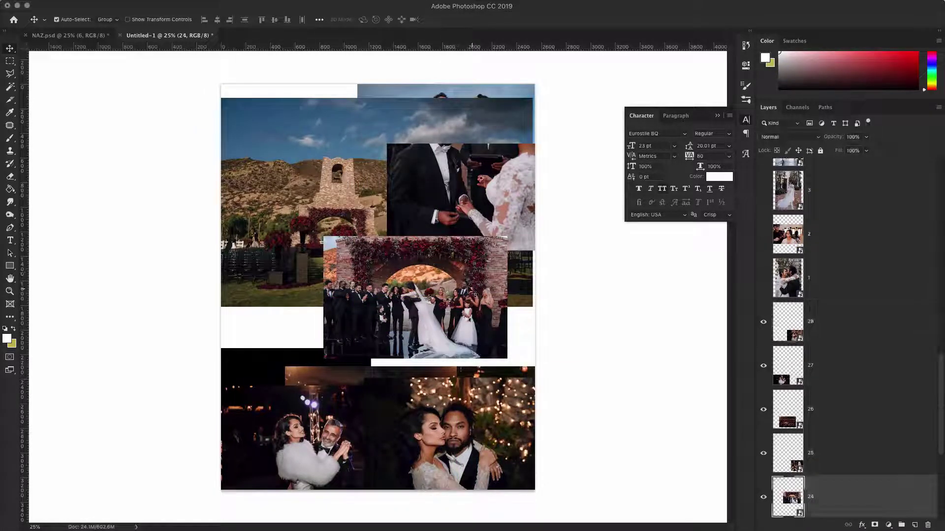
{"action": "left_click_drag", "start_coordinate": [472, 294], "coordinate": [515, 296]}
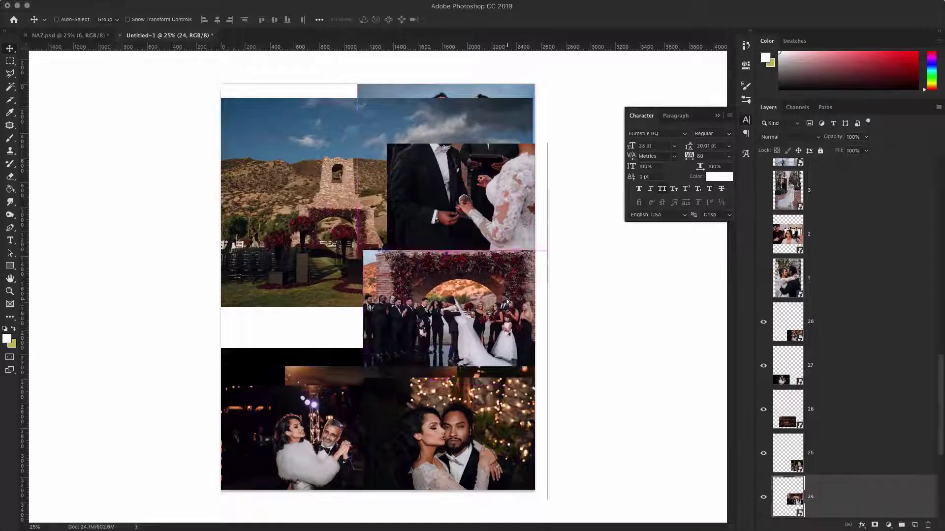
{"action": "left_click", "coordinate": [492, 213], "text": "super"}
{"action": "left_click_drag", "start_coordinate": [404, 227], "coordinate": [239, 347]}
Move photo 22, the ceremony site, to the page's top-left corner and photo 21, the couple against blue sky, to the centre
{"action": "left_click", "coordinate": [422, 171], "text": "super"}
{"action": "left_click_drag", "start_coordinate": [422, 171], "coordinate": [281, 64]}
{"action": "left_click", "coordinate": [507, 127], "text": "super"}
{"action": "left_click_drag", "start_coordinate": [507, 127], "coordinate": [431, 269]}
Show photo 19, the cake cutting, stack it above photo 21, scale it to about 24.7% and place it at the page's left edge
{"action": "left_click", "coordinate": [763, 225]}
{"action": "left_click", "coordinate": [788, 225]}
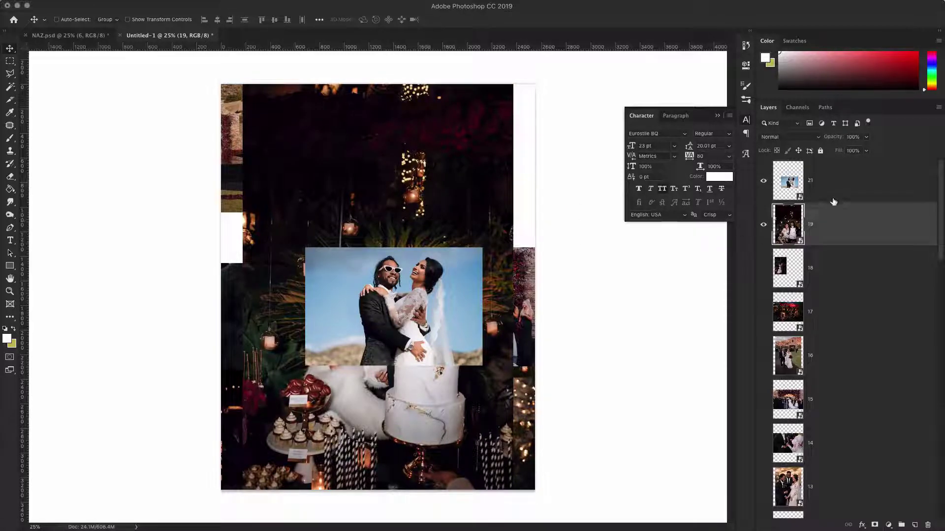
{"action": "left_click_drag", "start_coordinate": [829, 187], "coordinate": [828, 231]}
{"action": "left_click", "coordinate": [421, 243], "text": "ctrl"}
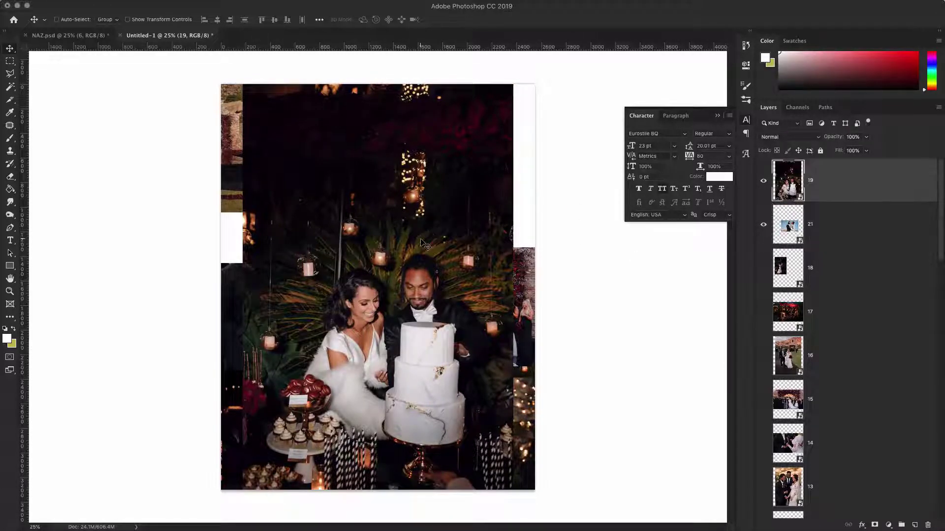
{"action": "key", "text": "ctrl+t"}
{"action": "left_click_drag", "start_coordinate": [513, 86], "coordinate": [312, 284]}
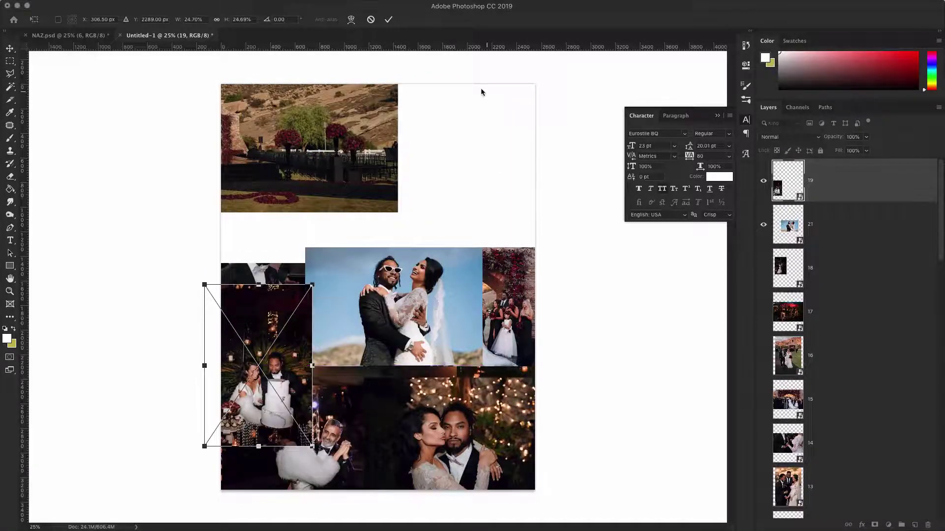
{"action": "left_click", "coordinate": [389, 20]}
Show photo 18, the couple dancing, and move it into the page's bottom-right corner
{"action": "left_click", "coordinate": [763, 268]}
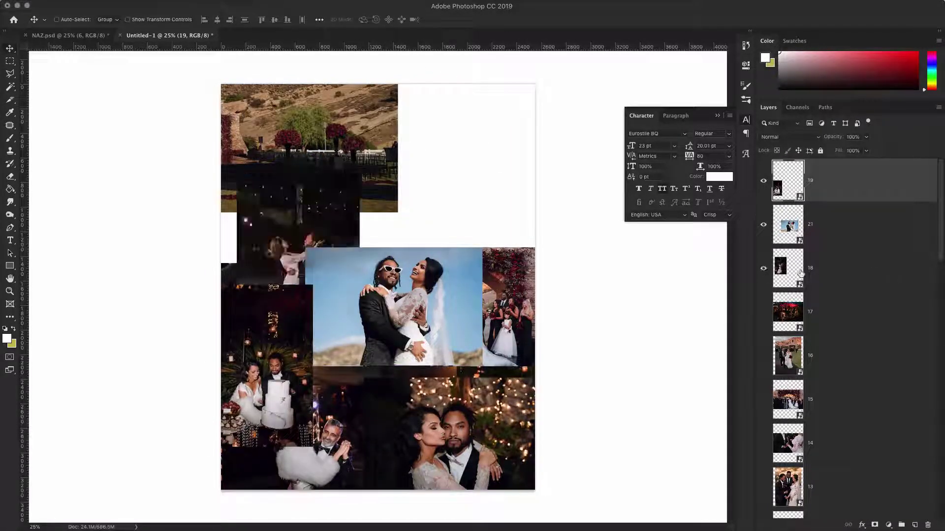
{"action": "left_click", "coordinate": [342, 241]}
{"action": "left_click_drag", "start_coordinate": [328, 228], "coordinate": [515, 375]}
Show photo 16, the couple walking hand in hand, scale it to about 15.1% and place it at the page's bottom centre
{"action": "scroll", "coordinate": [809, 315], "scroll_direction": "down", "scroll_amount": 2}
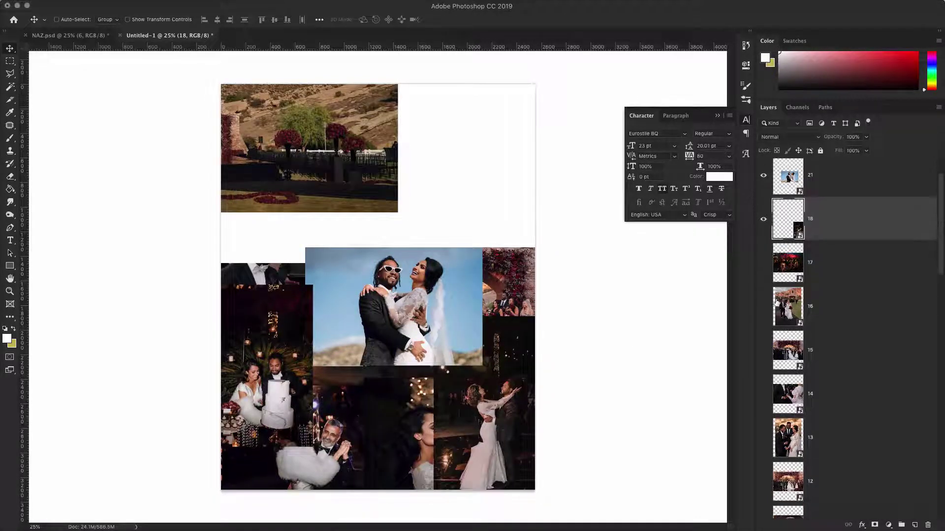
{"action": "left_click", "coordinate": [763, 307]}
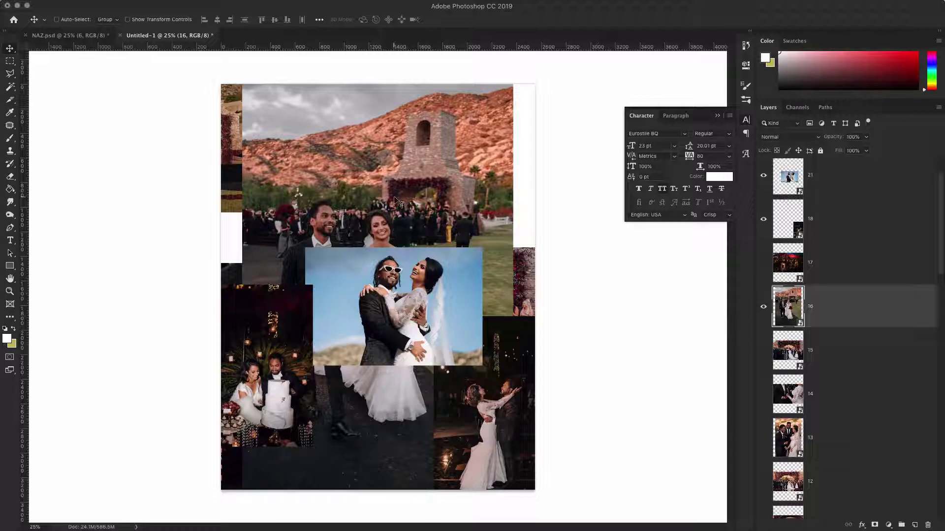
{"action": "key", "text": "ctrl+t"}
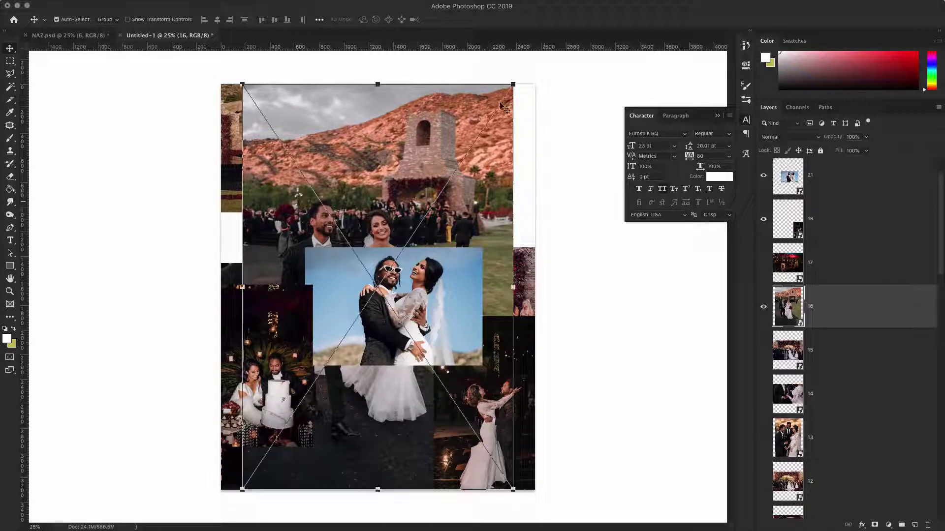
{"action": "left_click_drag", "start_coordinate": [513, 86], "coordinate": [346, 334]}
{"action": "left_click_drag", "start_coordinate": [336, 405], "coordinate": [431, 404]}
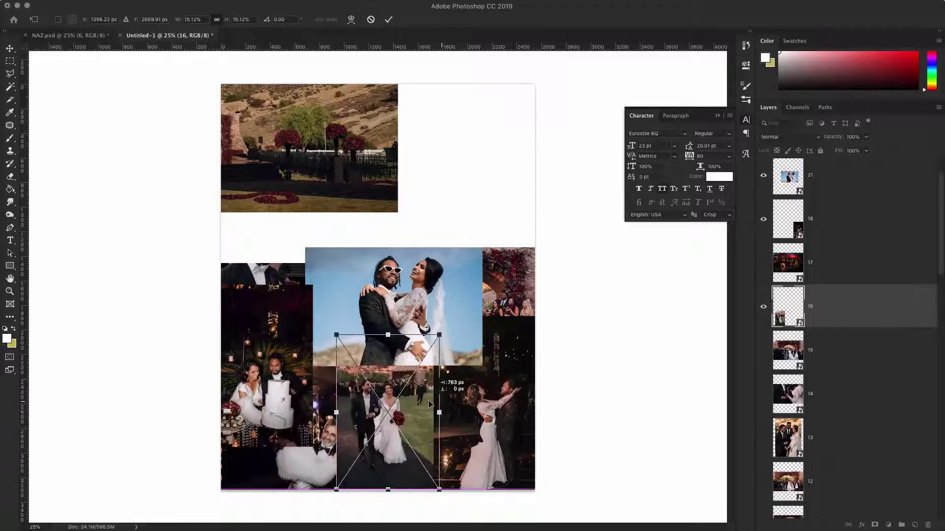
{"action": "left_click", "coordinate": [389, 21]}
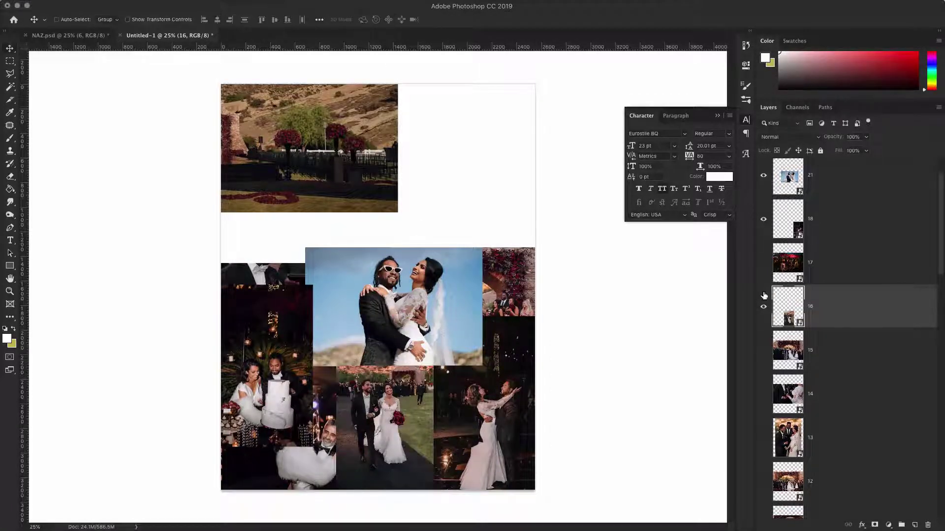
Show photo 15, the group under the floral arch, scale it to about 18.35% and place it at the page's lower right
{"action": "left_click", "coordinate": [764, 358]}
{"action": "left_click", "coordinate": [821, 352]}
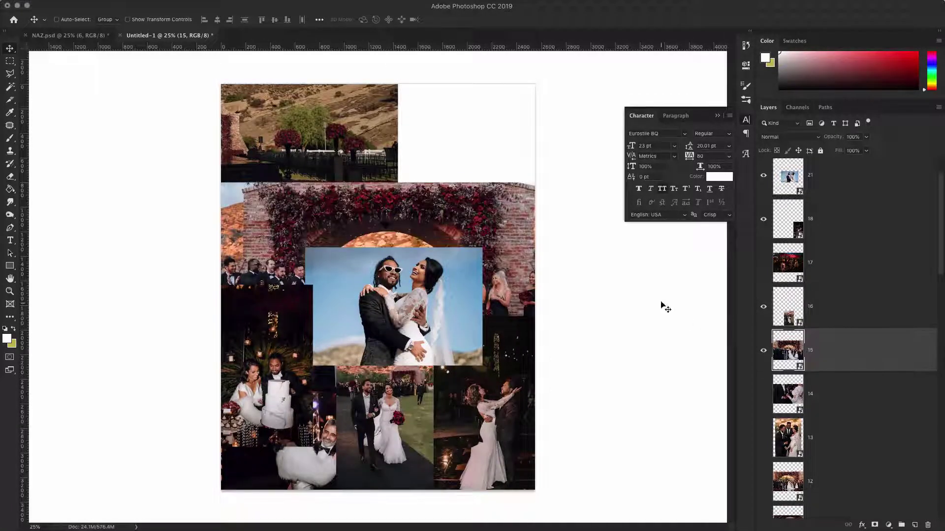
{"action": "key", "text": "ctrl+t"}
{"action": "left_click_drag", "start_coordinate": [535, 183], "coordinate": [409, 266]}
{"action": "left_click_drag", "start_coordinate": [344, 319], "coordinate": [469, 377]}
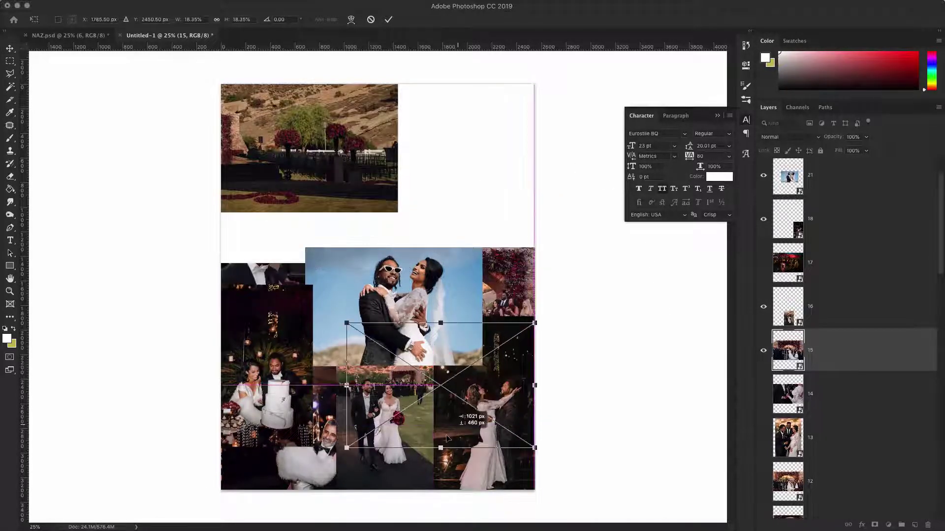
{"action": "left_click", "coordinate": [391, 20]}
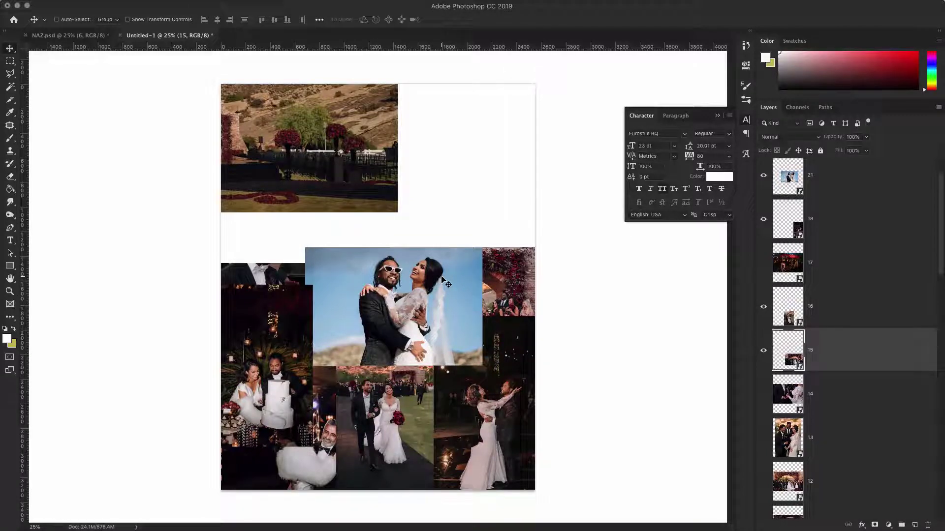
Show photo 14, the couple exchanging rings, scale it down and place it at the page's upper right, overlapping photo 22
{"action": "left_click", "coordinate": [763, 394]}
{"action": "left_click", "coordinate": [846, 394]}
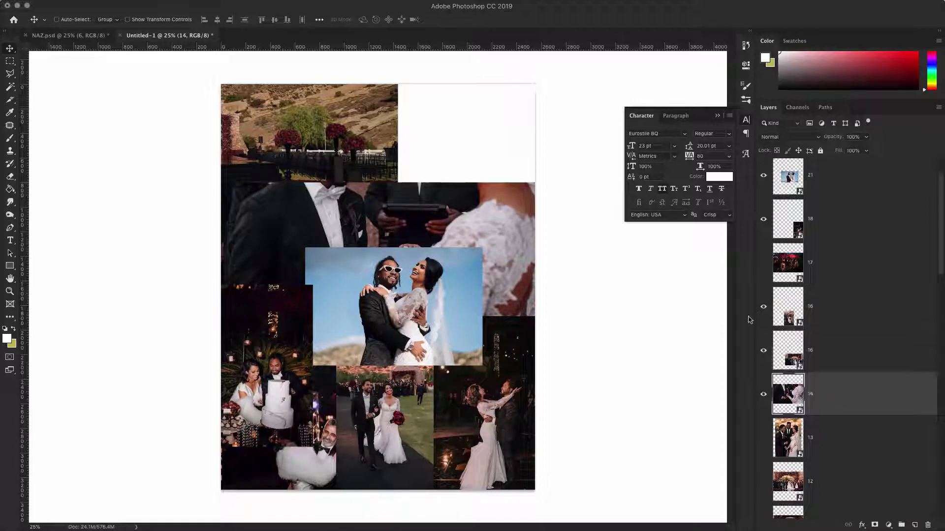
{"action": "key", "text": "ctrl+t"}
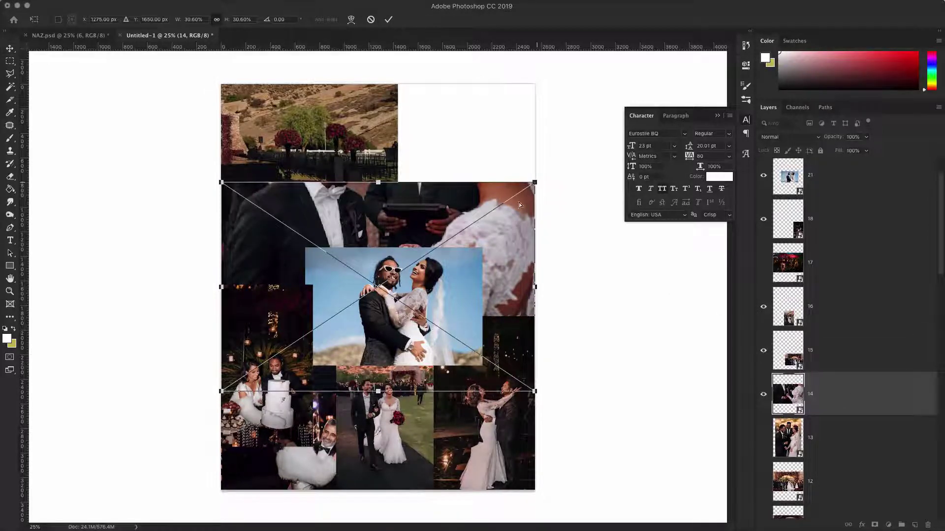
{"action": "left_click_drag", "start_coordinate": [536, 183], "coordinate": [478, 424]}
{"action": "key", "text": "super+z"}
{"action": "left_click", "coordinate": [387, 22]}
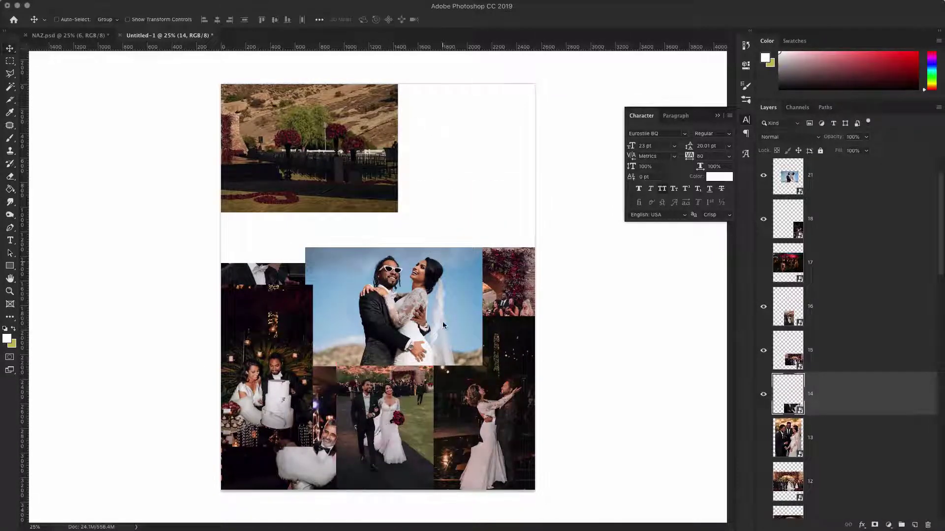
{"action": "left_click_drag", "start_coordinate": [433, 185], "coordinate": [484, 149]}
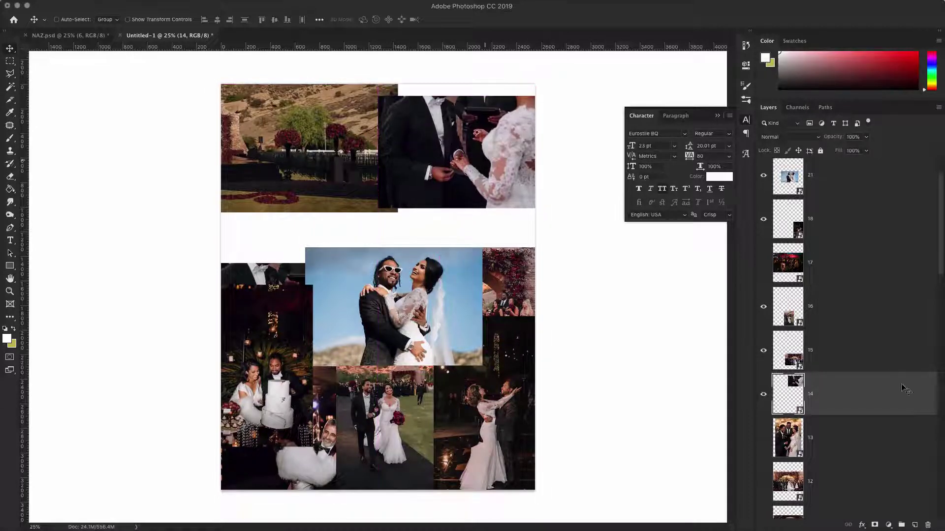
Show photo 13, the couple at the altar with the officiant, scale it to about 17.84% and place it at the page's top beside photo 14
{"action": "scroll", "coordinate": [794, 392], "scroll_direction": "down", "scroll_amount": 1}
{"action": "scroll", "coordinate": [794, 392], "scroll_direction": "down", "scroll_amount": 5}
{"action": "left_click", "coordinate": [764, 362]}
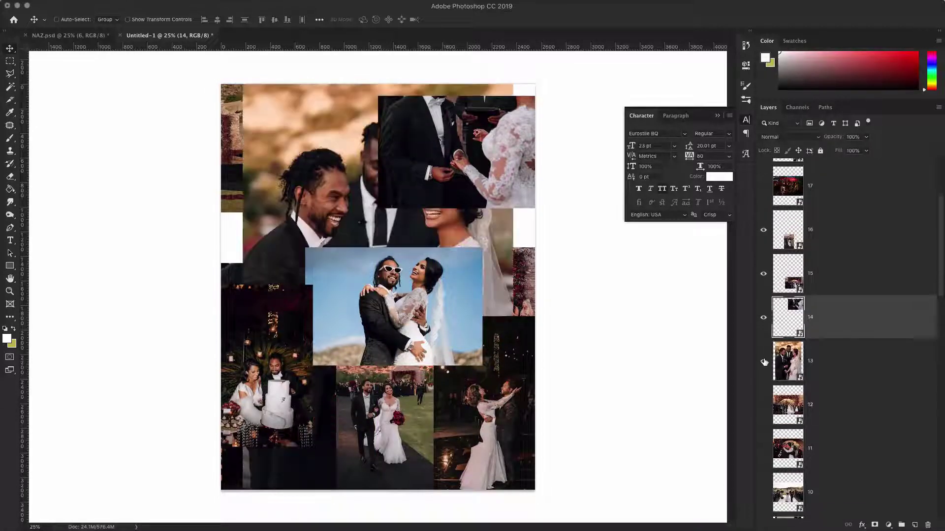
{"action": "left_click", "coordinate": [821, 377]}
{"action": "key", "text": "ctrl+t"}
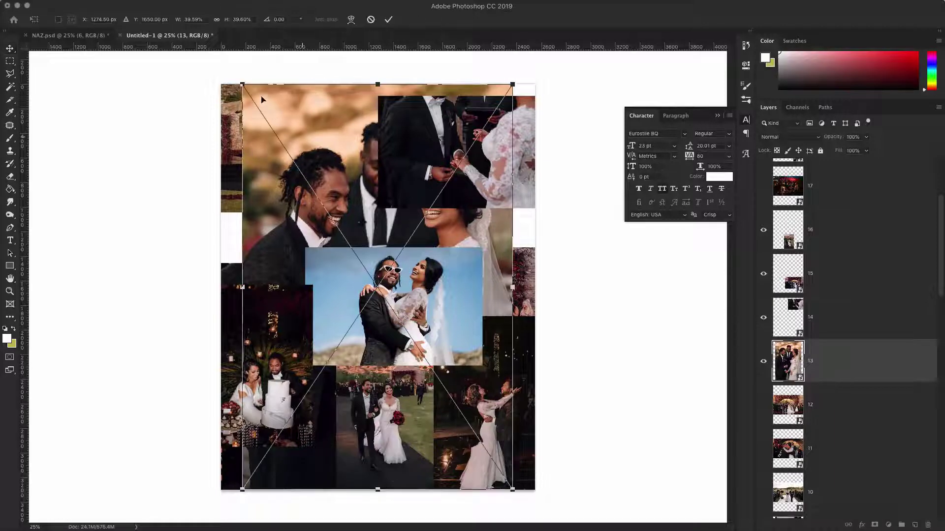
{"action": "left_click_drag", "start_coordinate": [242, 85], "coordinate": [428, 280]}
{"action": "left_click_drag", "start_coordinate": [451, 355], "coordinate": [279, 143]}
{"action": "left_click", "coordinate": [388, 20]}
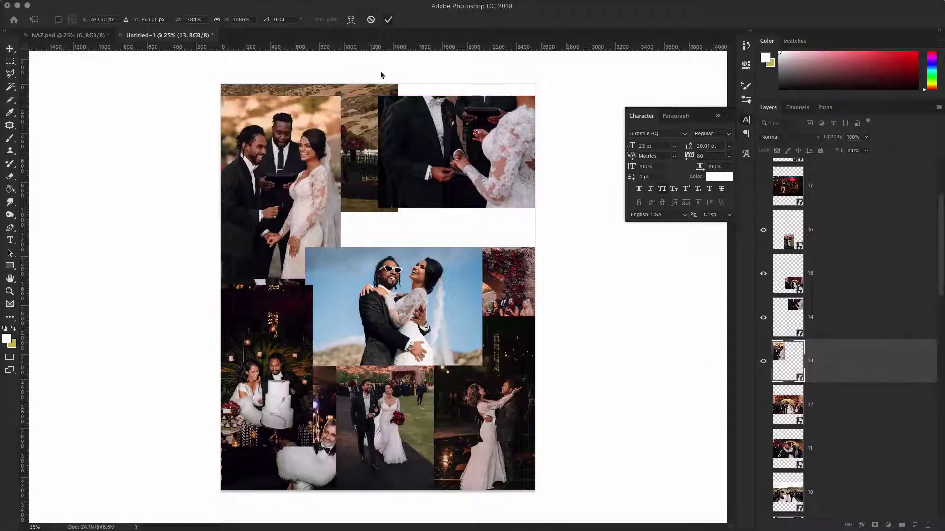
{"action": "left_click_drag", "start_coordinate": [278, 196], "coordinate": [350, 157]}
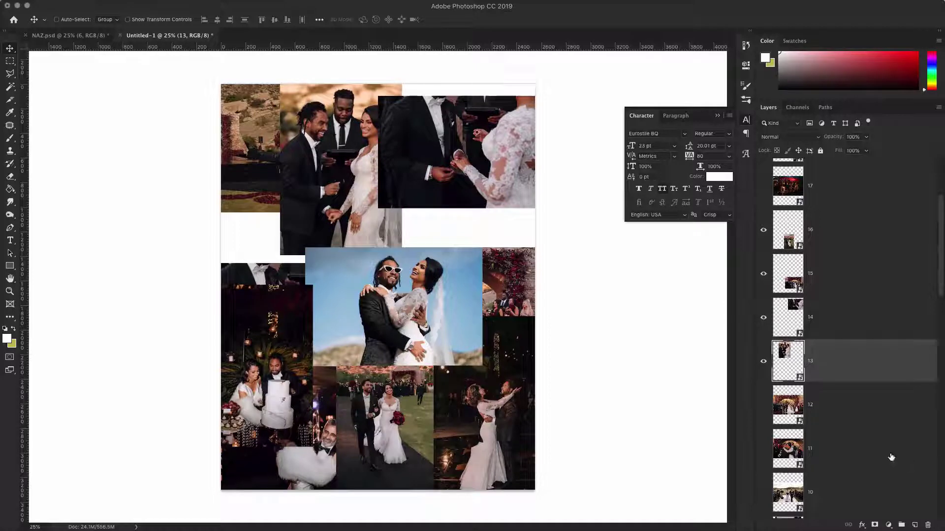
Show photo 12, the ceremony under the brick arch, scale it to about 22.56% and place it mid-page behind photos 13 and 21
{"action": "left_click", "coordinate": [763, 404]}
{"action": "left_click", "coordinate": [823, 409]}
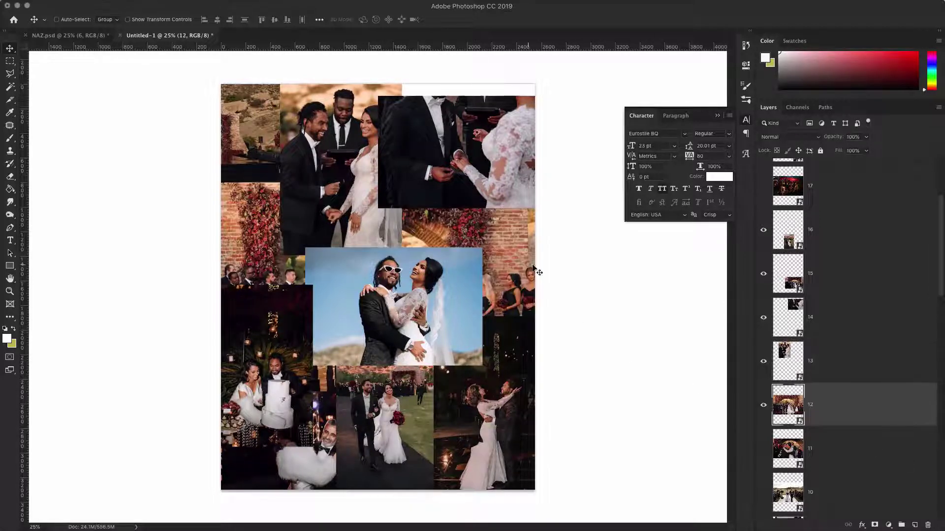
{"action": "key", "text": "ctrl+t"}
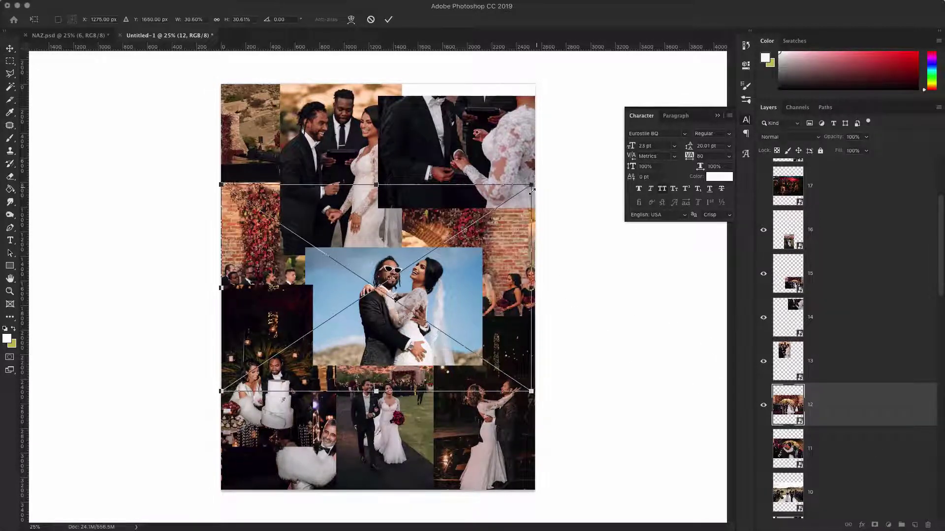
{"action": "left_click_drag", "start_coordinate": [533, 186], "coordinate": [369, 292]}
{"action": "left_click_drag", "start_coordinate": [326, 387], "coordinate": [493, 280]}
{"action": "left_click_drag", "start_coordinate": [389, 284], "coordinate": [305, 339]}
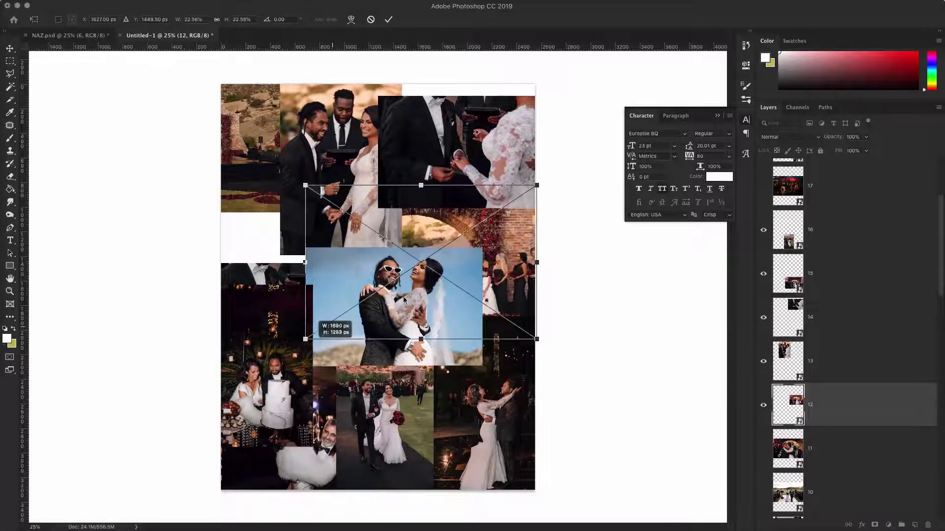
{"action": "left_click_drag", "start_coordinate": [449, 265], "coordinate": [387, 273]}
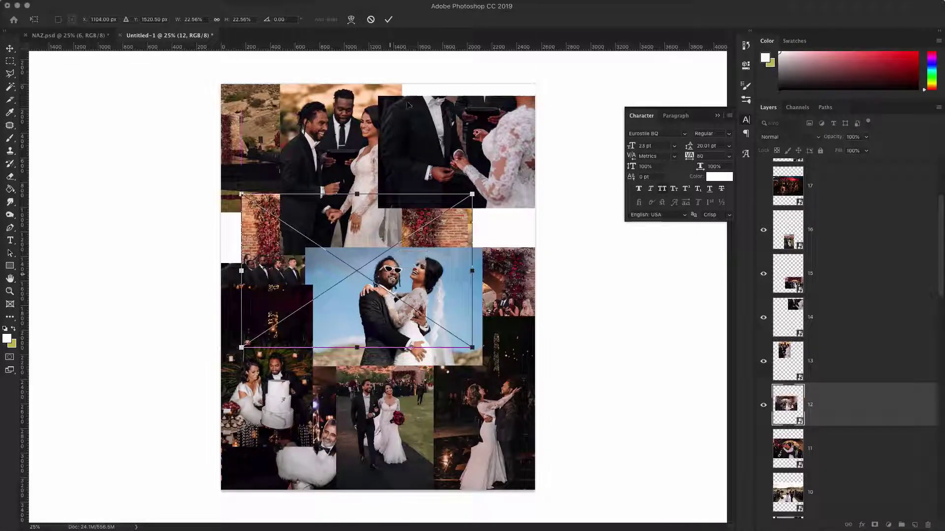
{"action": "left_click", "coordinate": [388, 20]}
Show photo 11, the bride hugging an older man, and bring it to the front of the stack
{"action": "scroll", "coordinate": [836, 375], "scroll_direction": "down", "scroll_amount": 3}
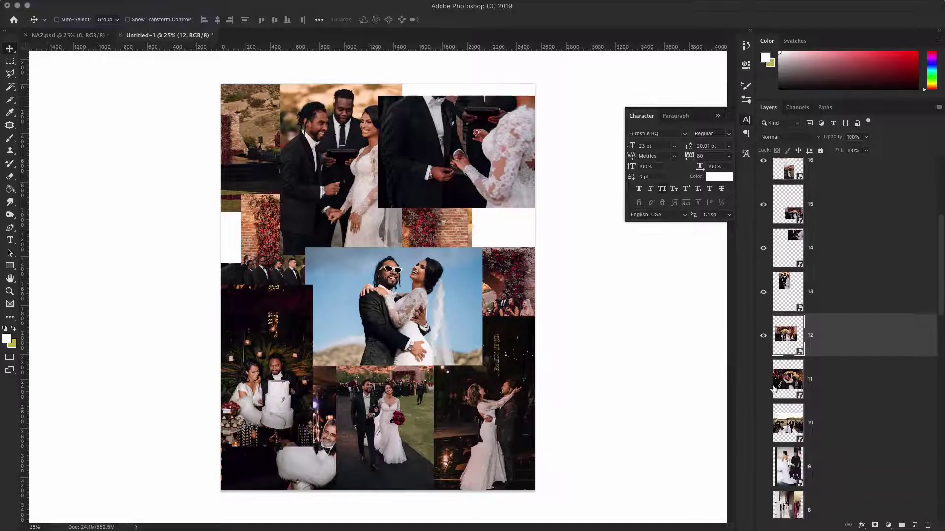
{"action": "left_click", "coordinate": [837, 375]}
{"action": "key", "text": "ctrl+shift+bracketright"}
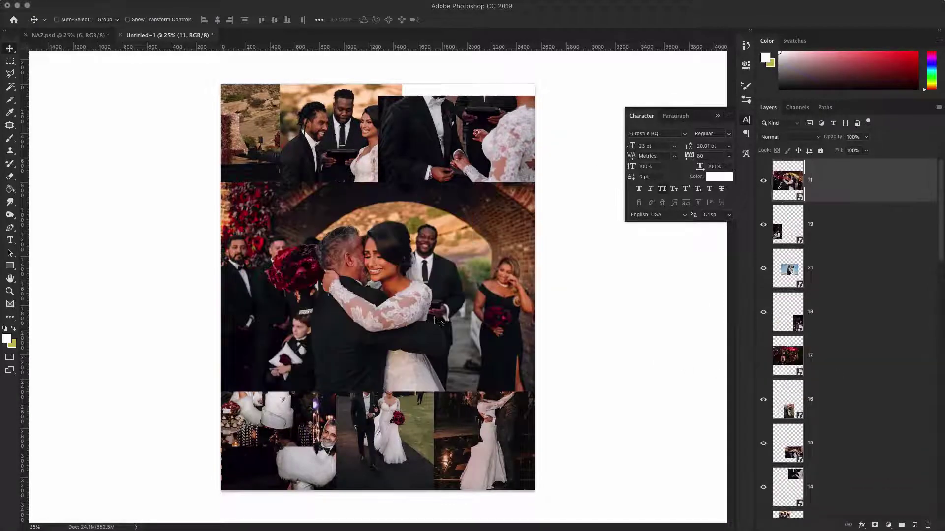
Show photo 17, the red floral centrepieces, and move it to the page's lower right behind the dancing couple
{"action": "scroll", "coordinate": [849, 345], "scroll_direction": "down", "scroll_amount": 1}
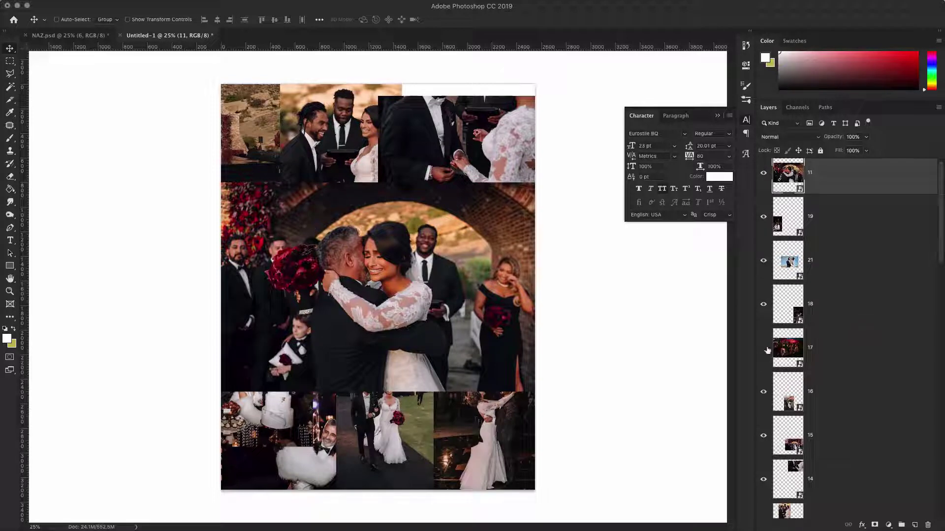
{"action": "left_click", "coordinate": [802, 347]}
{"action": "left_click_drag", "start_coordinate": [401, 308], "coordinate": [465, 347]}
Show photo 7, the invitation with rings, bring it to the front, scale it to about 12.56% and place it at the page's left edge
{"action": "scroll", "coordinate": [833, 367], "scroll_direction": "down", "scroll_amount": 8}
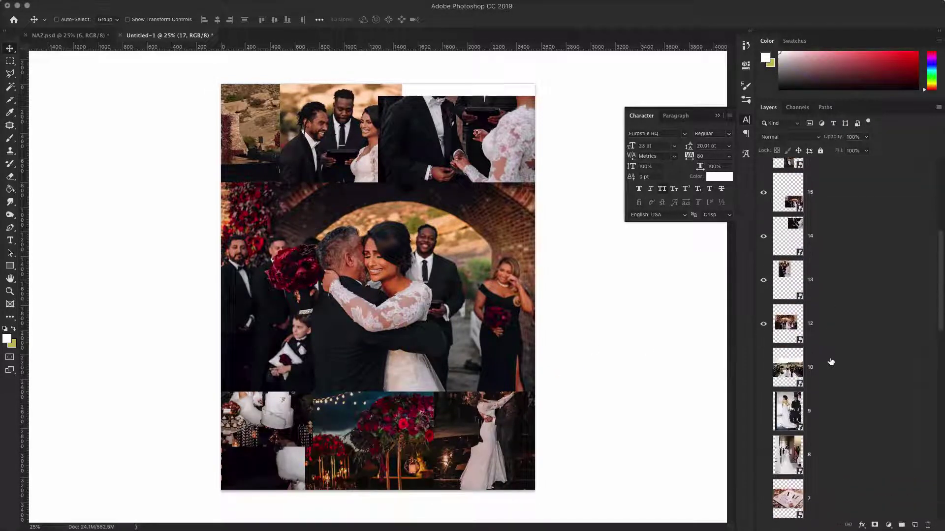
{"action": "scroll", "coordinate": [835, 345], "scroll_direction": "up", "scroll_amount": 1}
{"action": "left_click", "coordinate": [836, 321]}
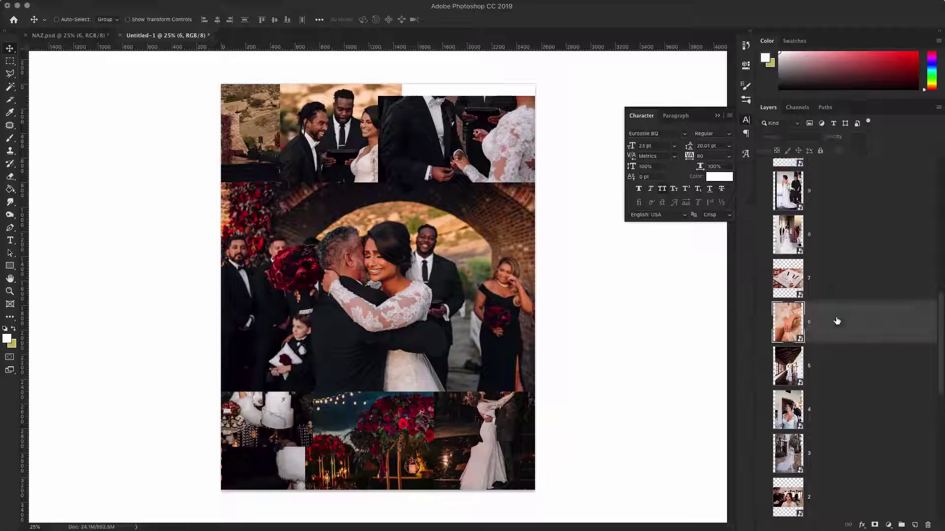
{"action": "left_click", "coordinate": [830, 284]}
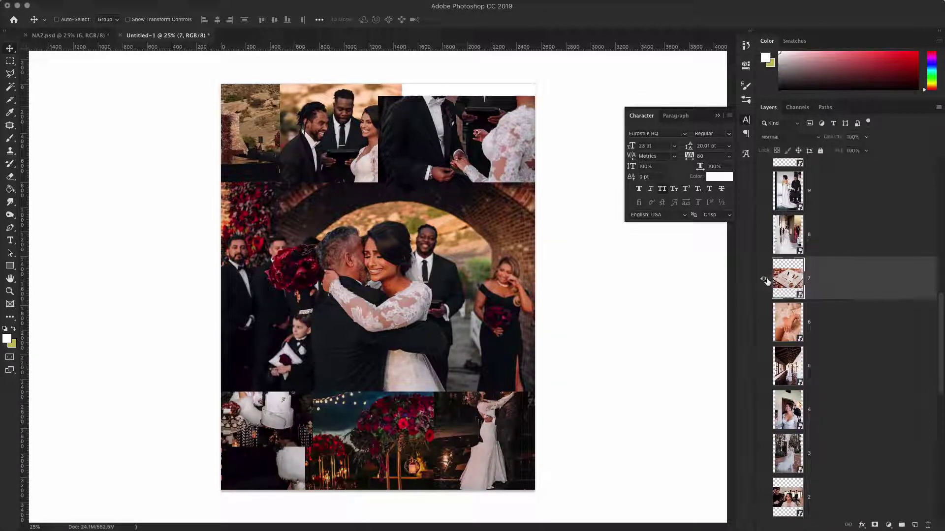
{"action": "key", "text": "super+shift+bracketright"}
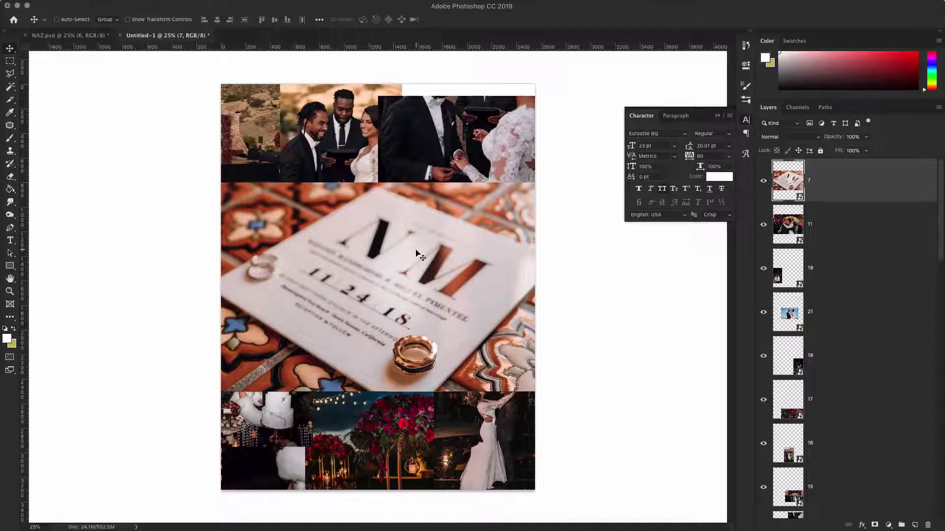
{"action": "key", "text": "super+t"}
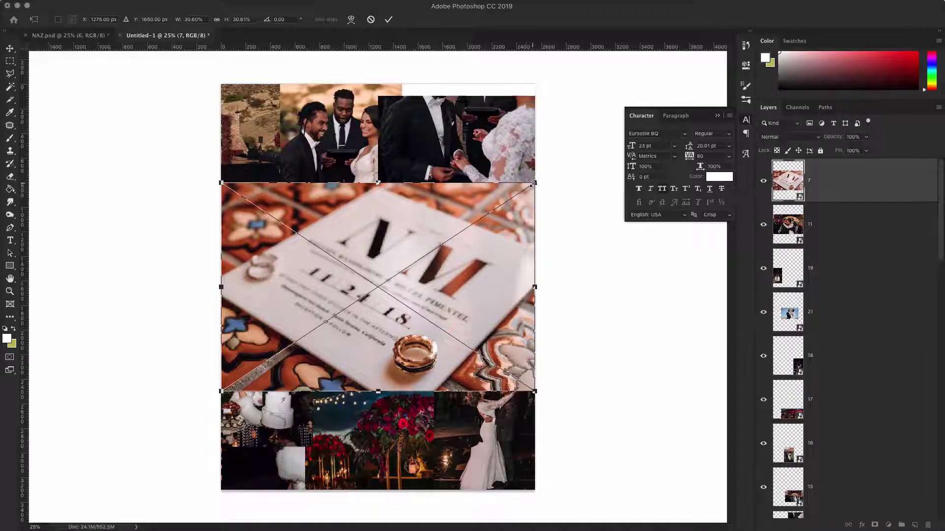
{"action": "left_click_drag", "start_coordinate": [533, 184], "coordinate": [323, 228]}
{"action": "left_click_drag", "start_coordinate": [314, 266], "coordinate": [331, 251]}
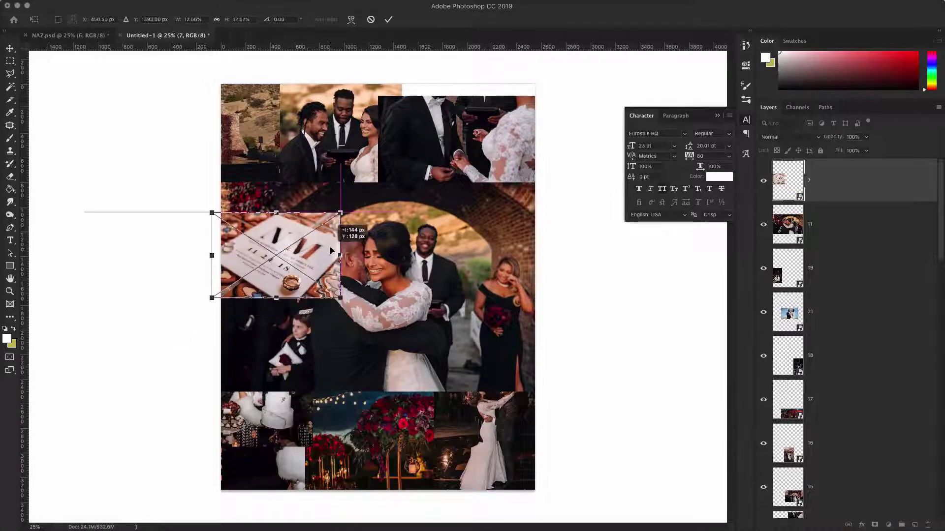
{"action": "left_click", "coordinate": [388, 20]}
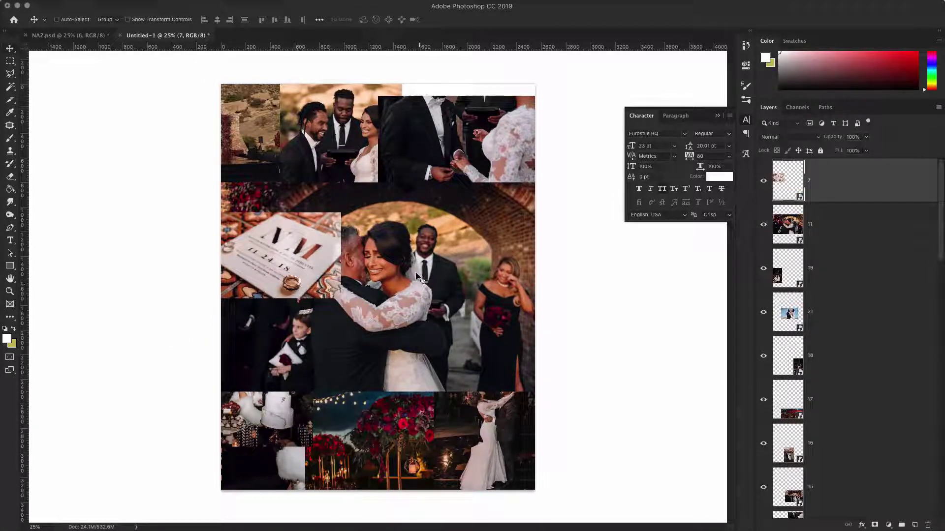
Shift photo 13 down behind photo 14, then scale photo 11 to about 17.38% and place it at the left edge below the invitation
{"action": "left_click_drag", "start_coordinate": [417, 273], "coordinate": [501, 313]}
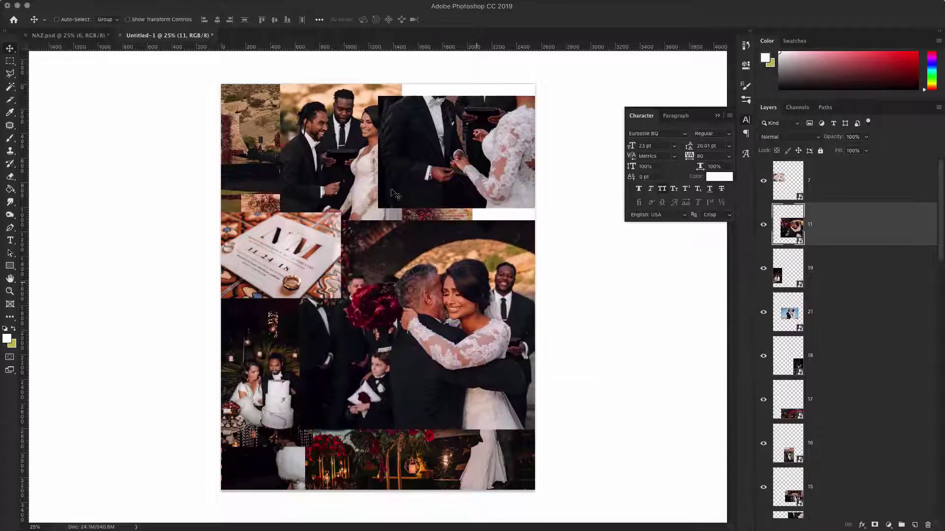
{"action": "left_click_drag", "start_coordinate": [358, 163], "coordinate": [426, 220]}
{"action": "left_click", "coordinate": [445, 291]}
{"action": "key", "text": "ctrl+t"}
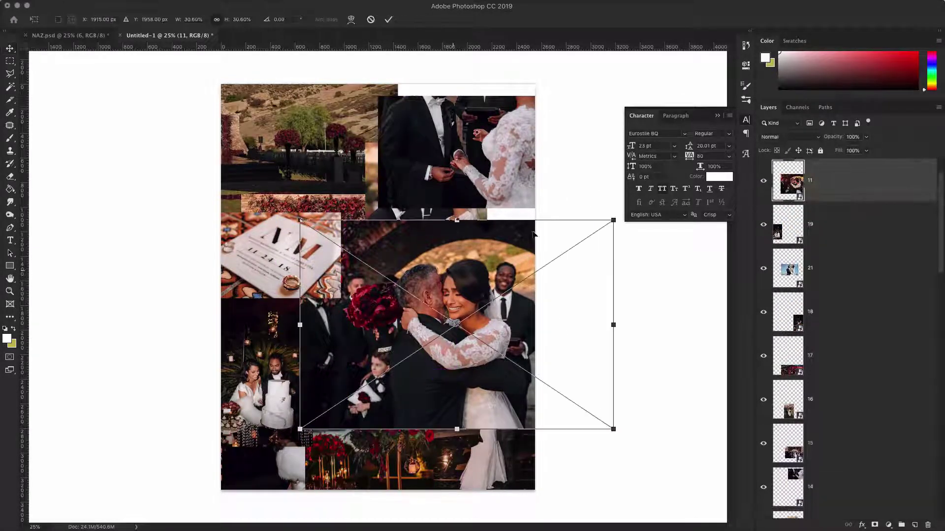
{"action": "left_click_drag", "start_coordinate": [612, 217], "coordinate": [478, 310]}
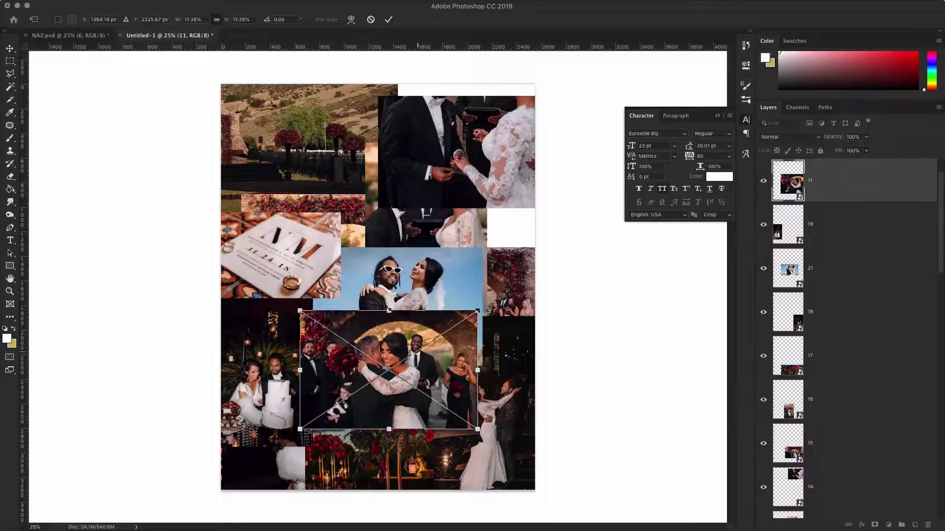
{"action": "left_click_drag", "start_coordinate": [426, 355], "coordinate": [322, 343]}
{"action": "left_click", "coordinate": [389, 20]}
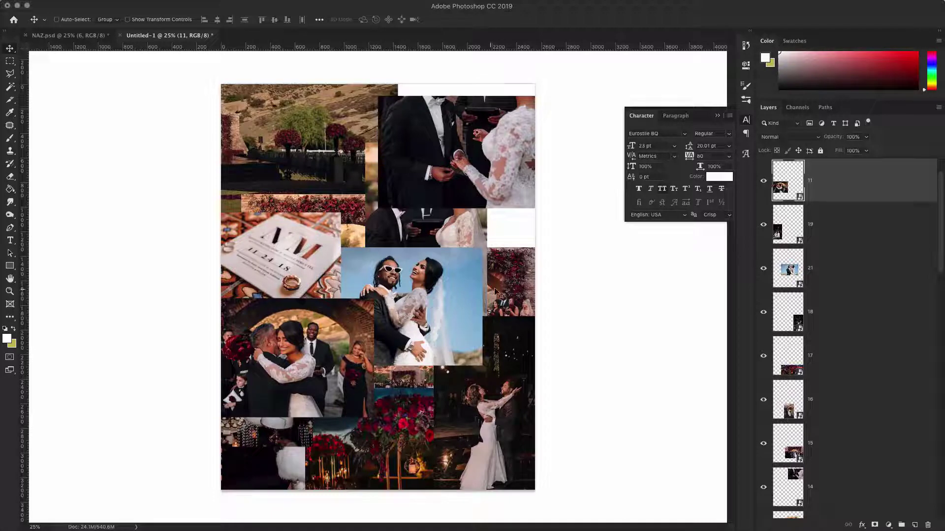
Move photo 24, the wedding party by the brick wall, up to the page's right edge just below photo 14
{"action": "left_click", "coordinate": [514, 291], "text": "ctrl"}
{"action": "left_click_drag", "start_coordinate": [440, 391], "coordinate": [510, 235]}
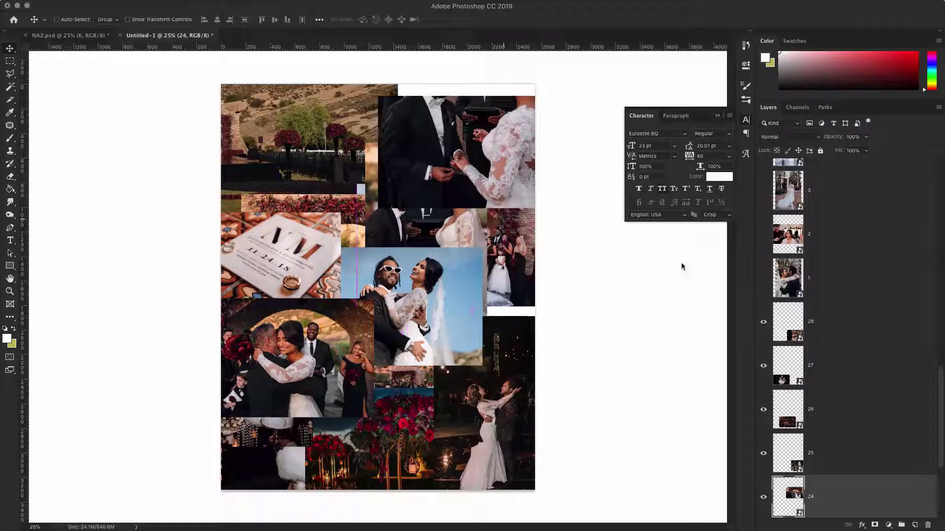
Show photo 1, the embracing couple, scale it down, bring it to the front and place it at the page's centre
{"action": "left_click", "coordinate": [771, 282]}
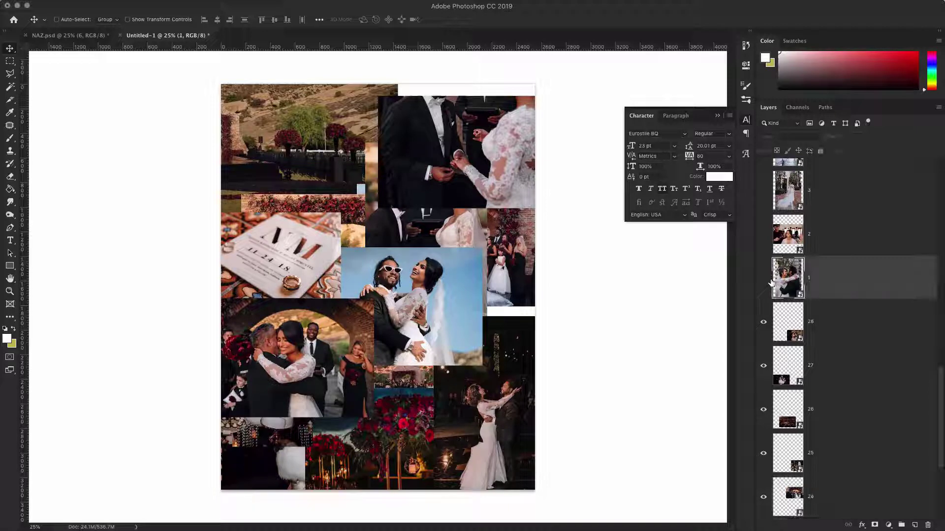
{"action": "left_click", "coordinate": [764, 279]}
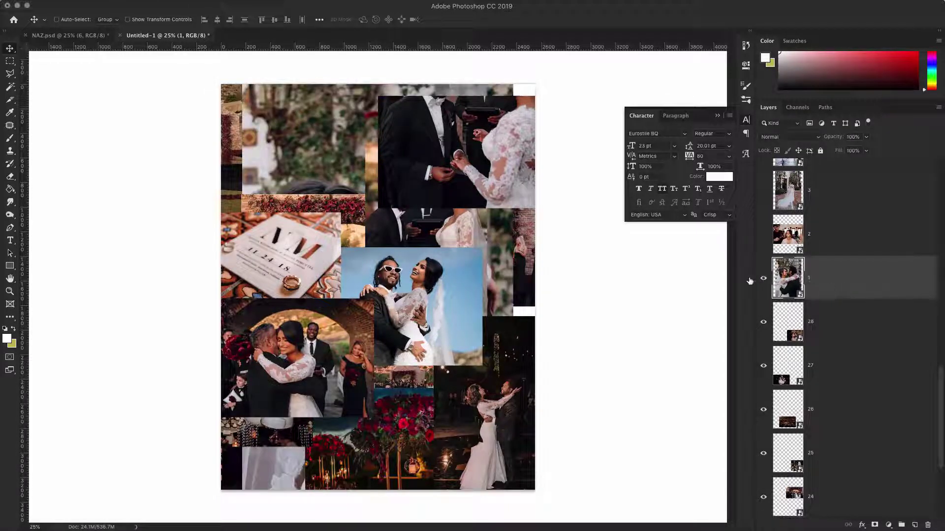
{"action": "key", "text": "ctrl+t"}
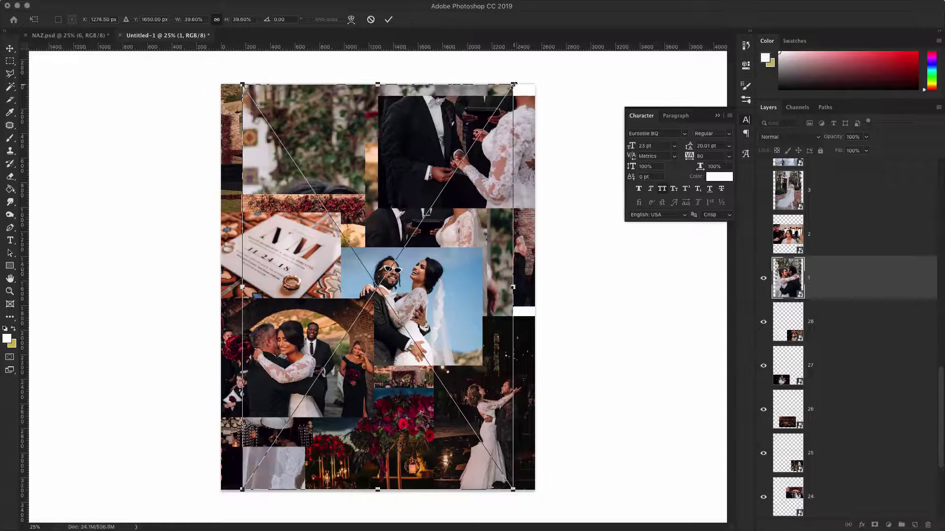
{"action": "left_click_drag", "start_coordinate": [514, 85], "coordinate": [439, 217]}
{"action": "left_click", "coordinate": [389, 20]}
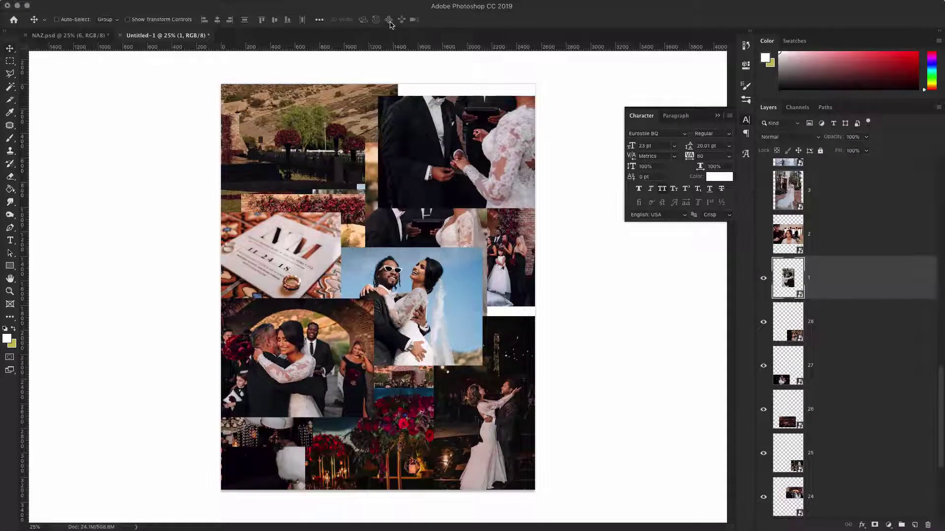
{"action": "key", "text": "ctrl+shift+bracketright"}
{"action": "mouse_move", "coordinate": [415, 326]}
{"action": "left_mouse_down"}
{"action": "mouse_move", "coordinate": [453, 311]}
{"action": "mouse_move", "coordinate": [470, 327]}
{"action": "mouse_move", "coordinate": [425, 323]}
{"action": "left_mouse_up"}
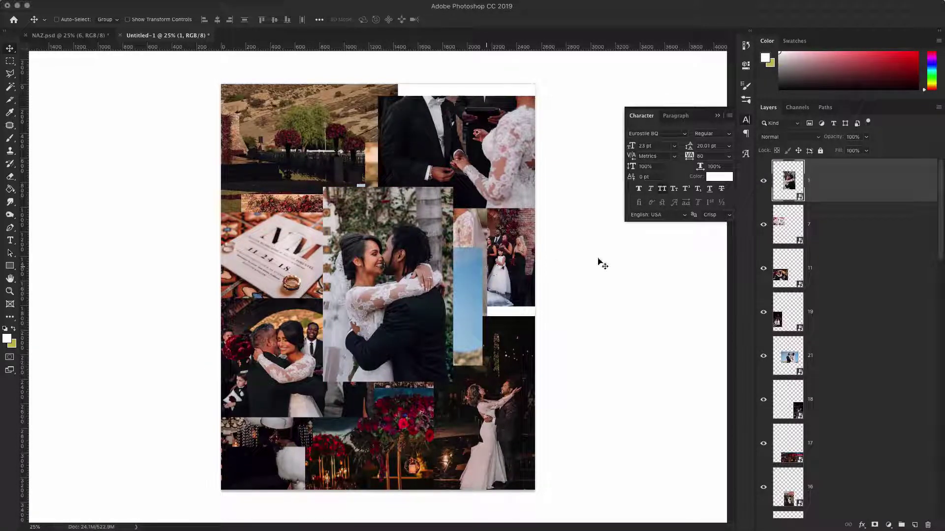
Show photo 6, the hand with ring and bracelet, bring it to the front, scale it down and place it at the right edge below photo 14
{"action": "scroll", "coordinate": [763, 237], "scroll_direction": "down", "scroll_amount": 5}
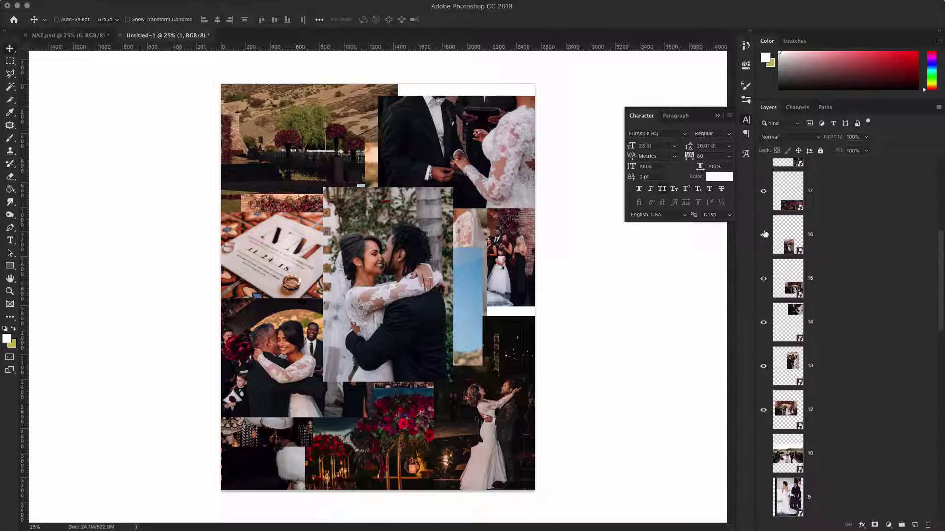
{"action": "scroll", "coordinate": [764, 234], "scroll_direction": "down", "scroll_amount": 5}
{"action": "left_click", "coordinate": [763, 267]}
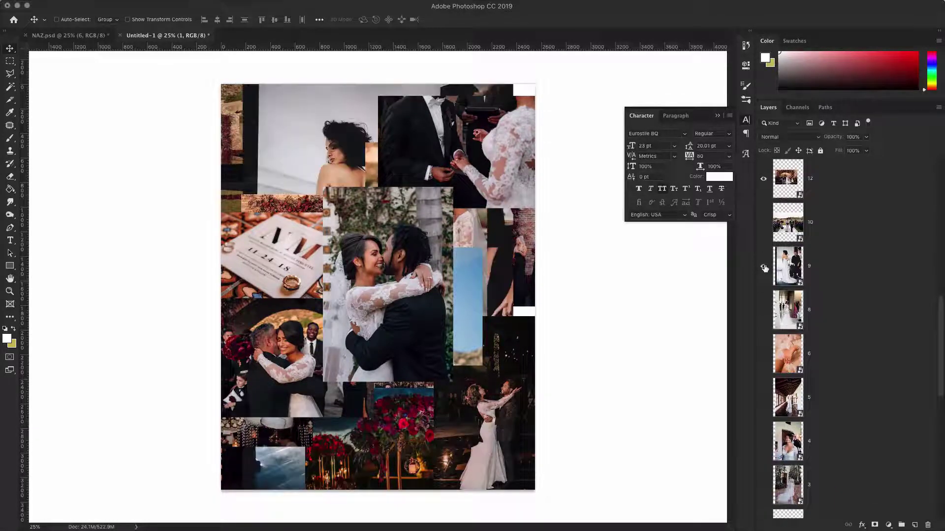
{"action": "left_click", "coordinate": [764, 267]}
{"action": "left_click", "coordinate": [763, 353]}
{"action": "left_click", "coordinate": [823, 355]}
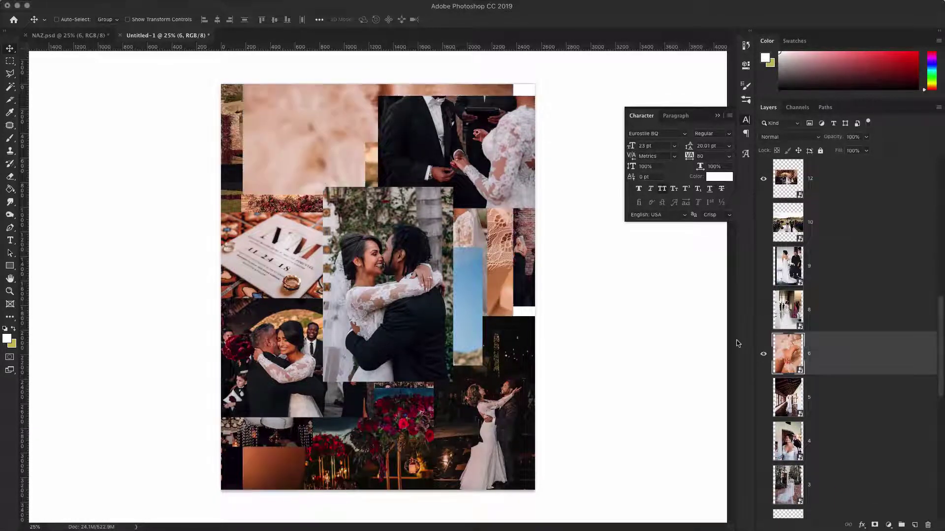
{"action": "key", "text": "super+shift+bracketright"}
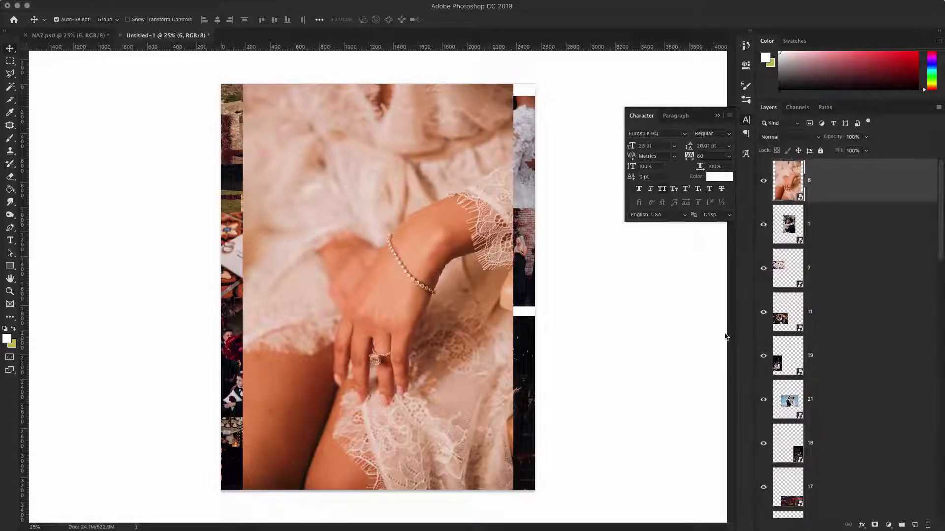
{"action": "key", "text": "super+t"}
{"action": "left_click_drag", "start_coordinate": [221, 85], "coordinate": [430, 329]}
{"action": "left_click_drag", "start_coordinate": [452, 394], "coordinate": [480, 243]}
{"action": "left_click", "coordinate": [388, 19]}
Show photo 10, the bride walking down the aisle, bring it to the front, scale it down and place it near the page's top
{"action": "scroll", "coordinate": [774, 334], "scroll_direction": "down", "scroll_amount": 10}
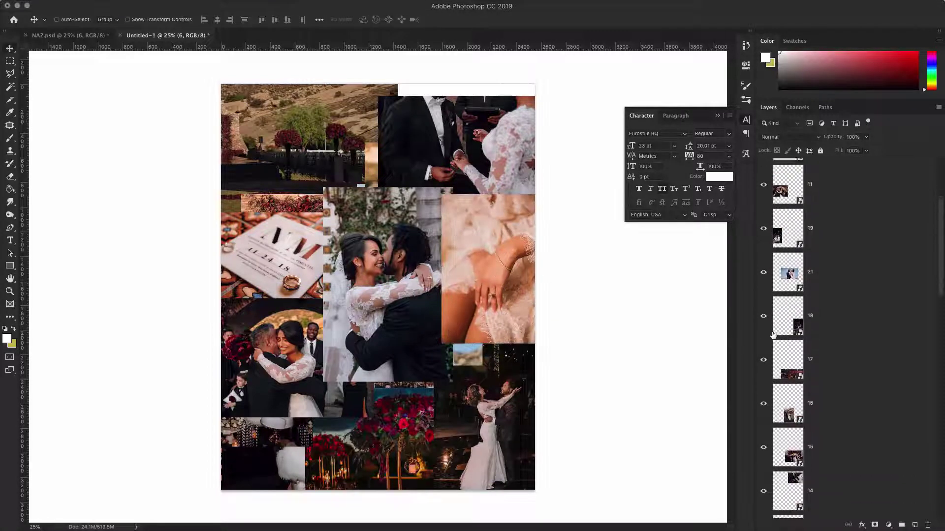
{"action": "scroll", "coordinate": [773, 334], "scroll_direction": "up", "scroll_amount": 1}
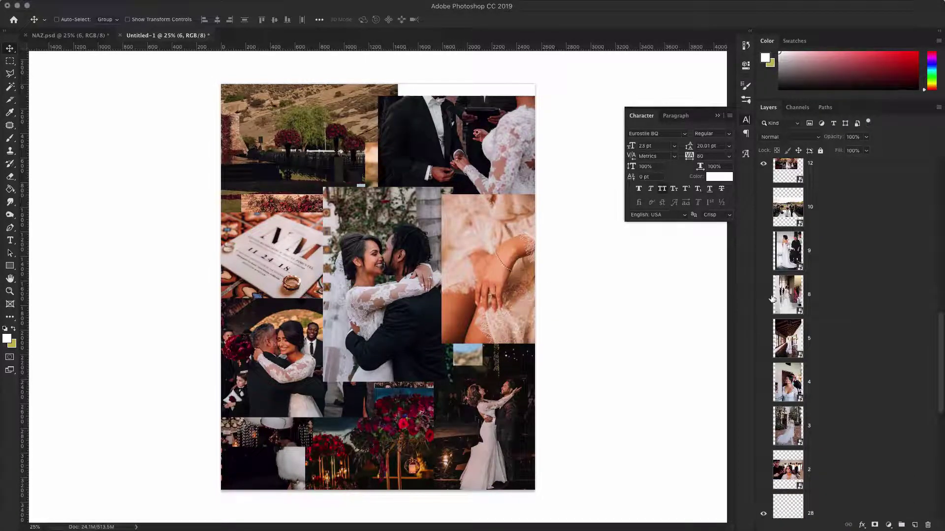
{"action": "left_click", "coordinate": [763, 251]}
{"action": "left_click", "coordinate": [763, 206]}
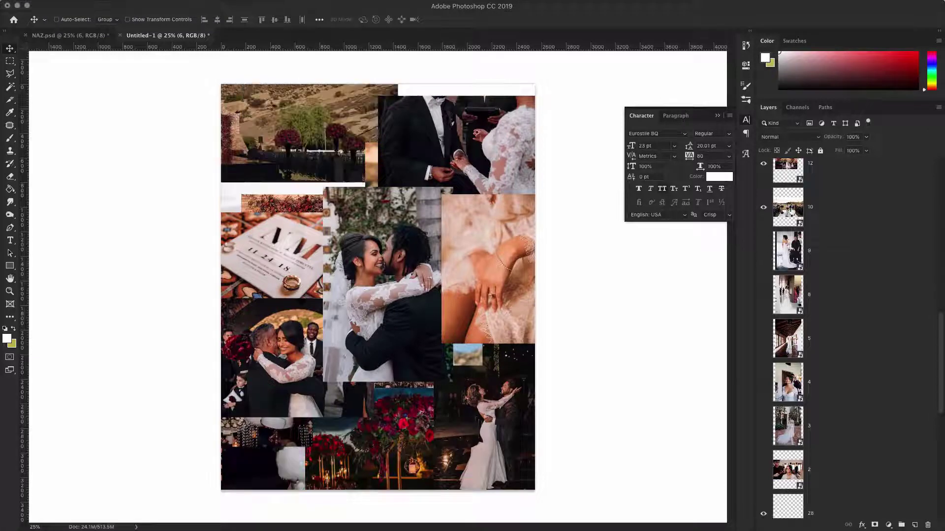
{"action": "left_click", "coordinate": [846, 219]}
{"action": "key", "text": "super+shift+bracketright"}
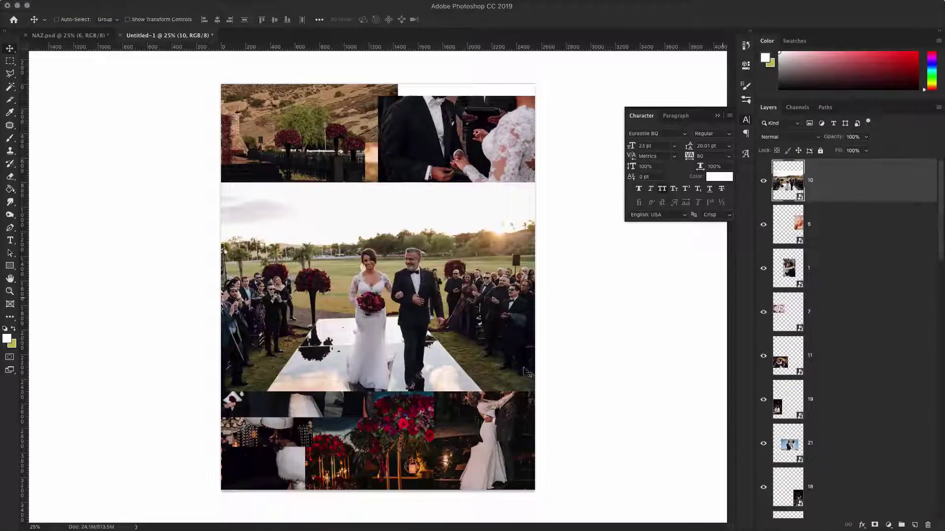
{"action": "key", "text": "super+t"}
{"action": "left_click_drag", "start_coordinate": [535, 183], "coordinate": [439, 249]}
{"action": "left_click_drag", "start_coordinate": [374, 315], "coordinate": [450, 146]}
{"action": "left_click", "coordinate": [389, 19]}
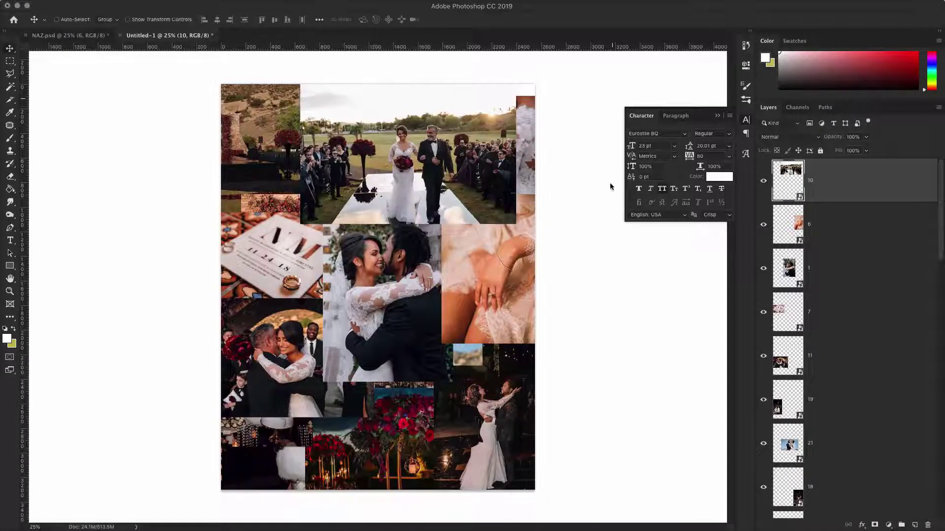
Show photo 4, the bride in her lace gown, bring it to the front, scale it to about 16.89% and place it at the upper-left edge
{"action": "scroll", "coordinate": [902, 298], "scroll_direction": "down", "scroll_amount": 10}
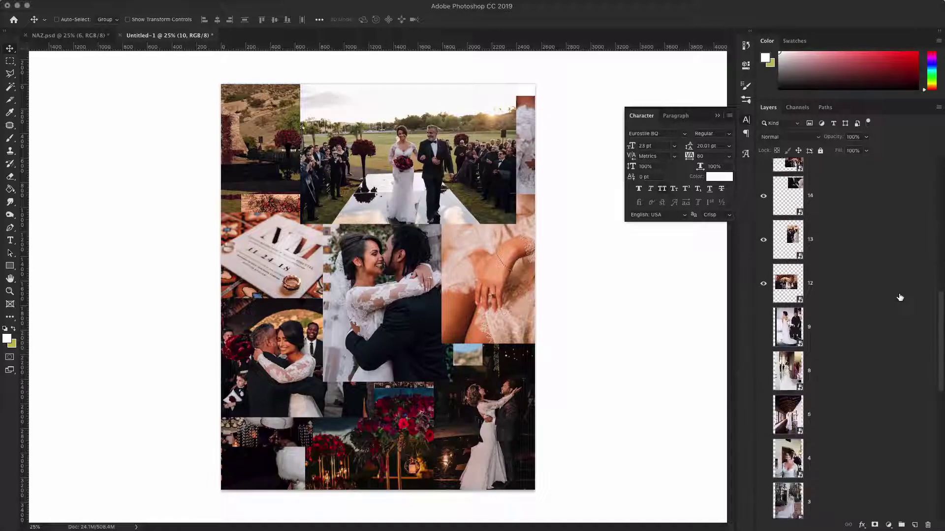
{"action": "scroll", "coordinate": [844, 379], "scroll_direction": "down", "scroll_amount": 1}
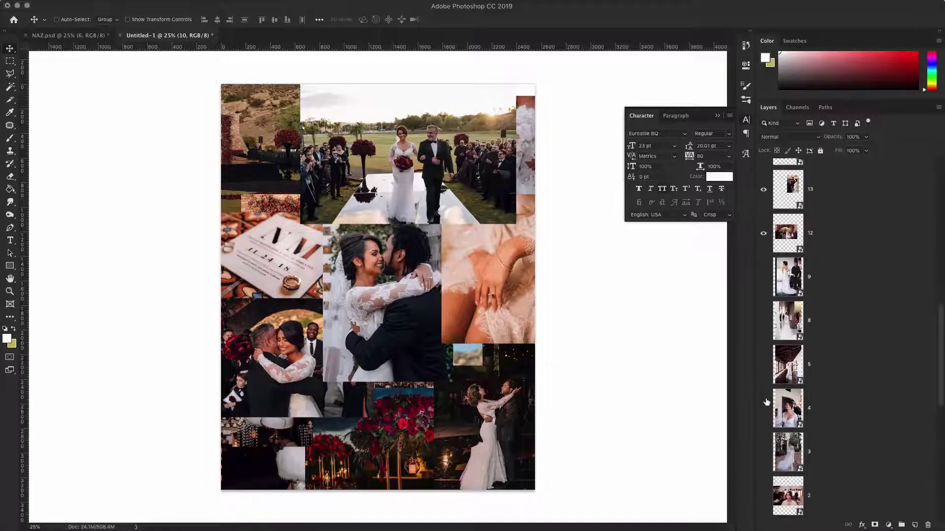
{"action": "left_click", "coordinate": [763, 408]}
{"action": "left_click", "coordinate": [825, 408]}
{"action": "key", "text": "super+shift+bracketright"}
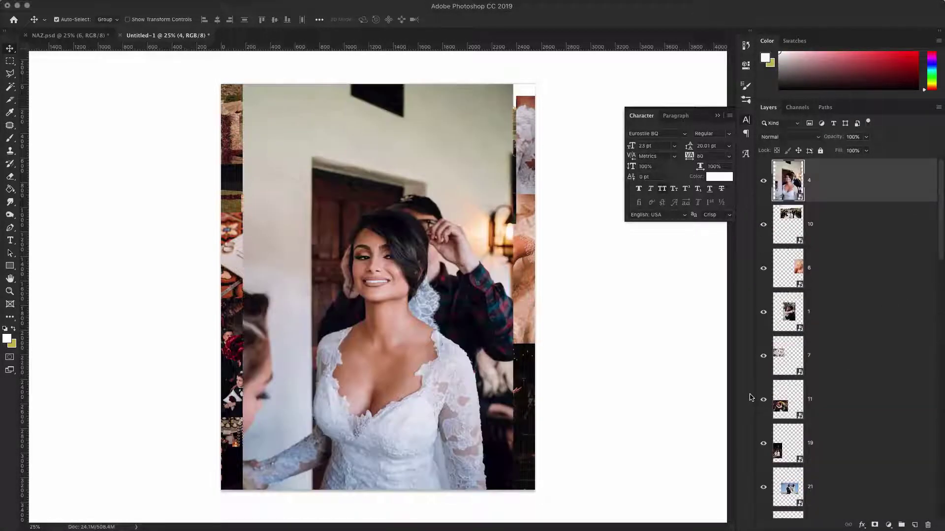
{"action": "key", "text": "super+t"}
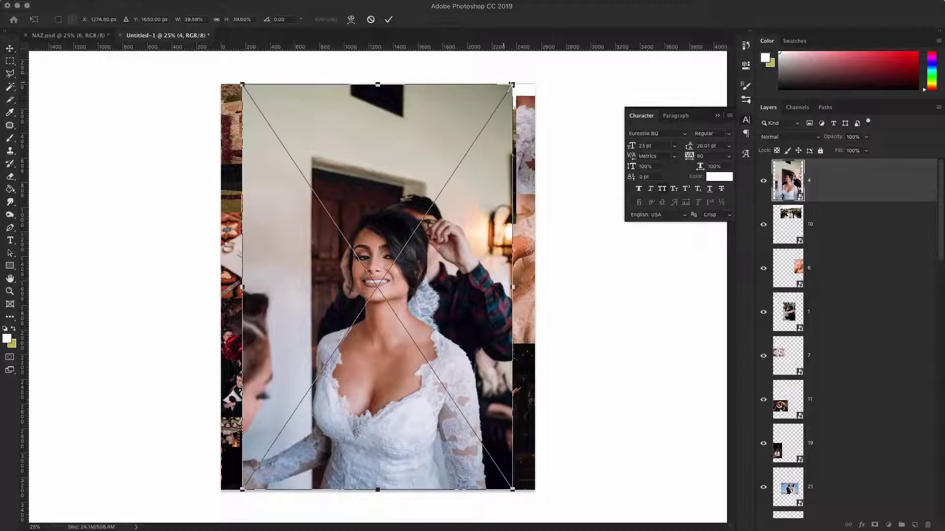
{"action": "left_click_drag", "start_coordinate": [512, 85], "coordinate": [359, 316]}
{"action": "left_click_drag", "start_coordinate": [341, 366], "coordinate": [303, 146]}
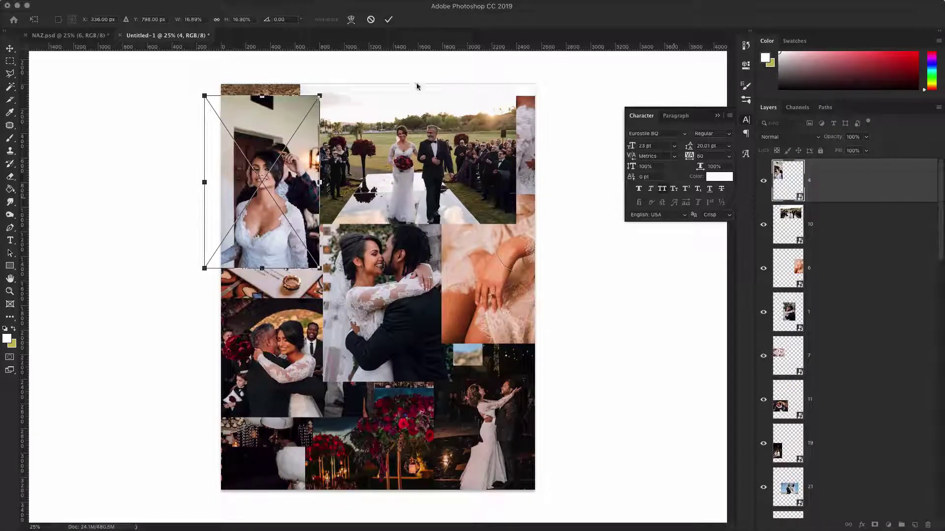
{"action": "left_click", "coordinate": [388, 20]}
Show photo 2, the bride having her hair styled, move it up the page, bring it to the front and hide it again
{"action": "scroll", "coordinate": [817, 355], "scroll_direction": "down", "scroll_amount": 10}
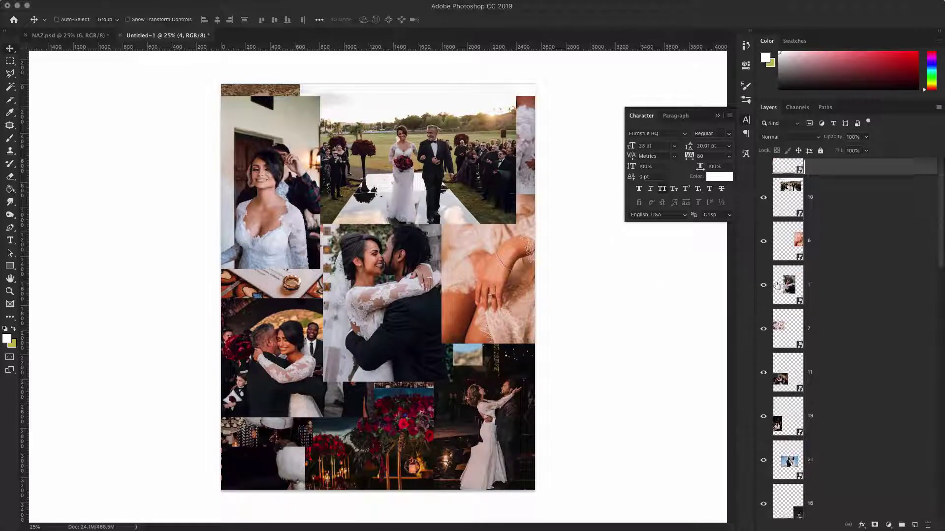
{"action": "scroll", "coordinate": [807, 360], "scroll_direction": "down", "scroll_amount": 4}
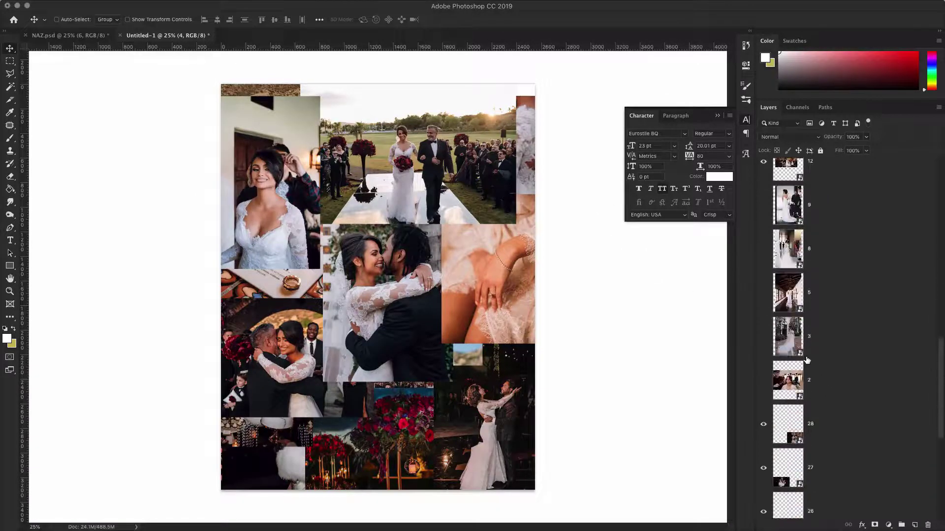
{"action": "left_click", "coordinate": [838, 387]}
{"action": "left_click", "coordinate": [763, 381]}
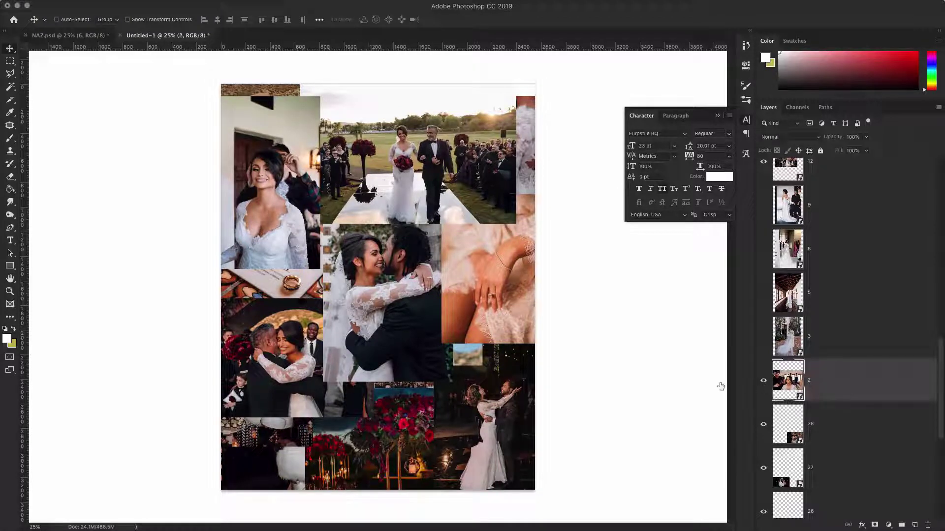
{"action": "left_click_drag", "start_coordinate": [386, 403], "coordinate": [437, 316]}
{"action": "key", "text": "super+shift+bracketright"}
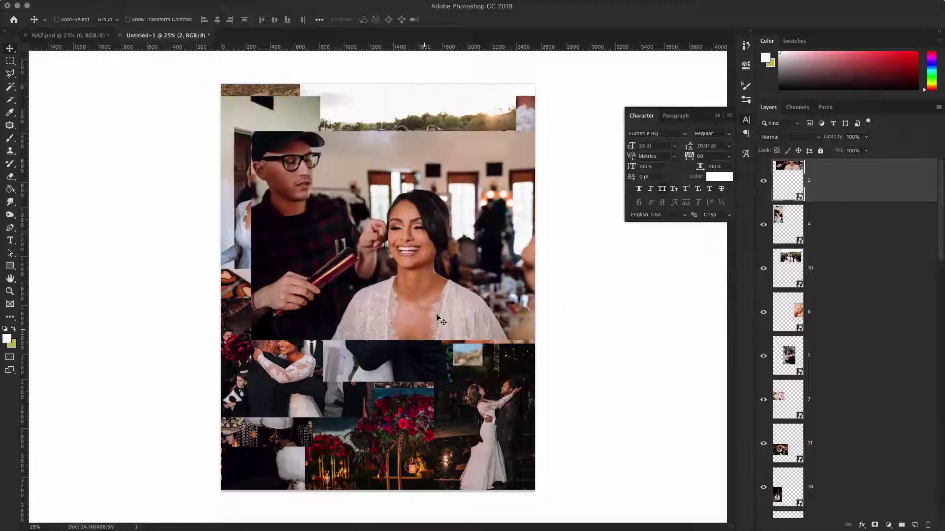
{"action": "left_click", "coordinate": [763, 180]}
Show photo 3, the bride seen from behind with her long veil, and bring it to the front
{"action": "scroll", "coordinate": [799, 297], "scroll_direction": "down", "scroll_amount": 10}
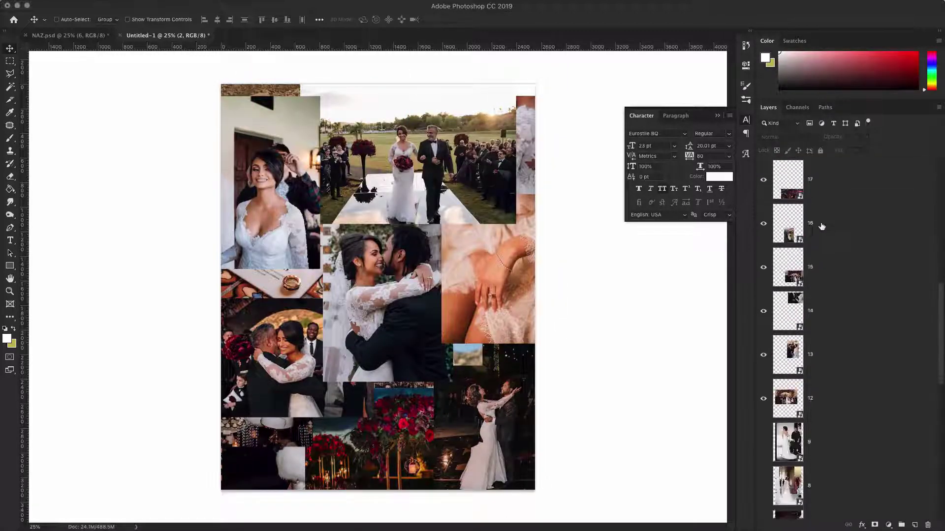
{"action": "scroll", "coordinate": [770, 322], "scroll_direction": "up", "scroll_amount": 3}
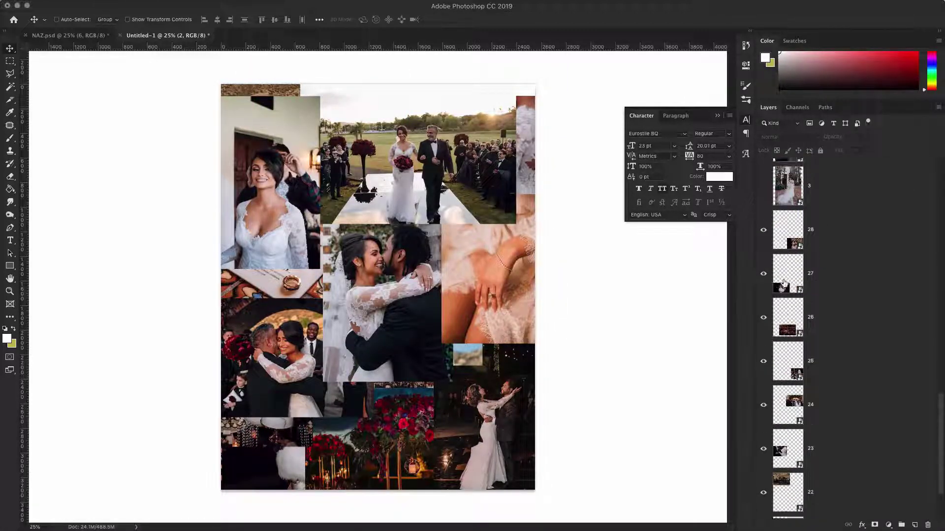
{"action": "left_click", "coordinate": [763, 299]}
{"action": "left_click", "coordinate": [829, 299]}
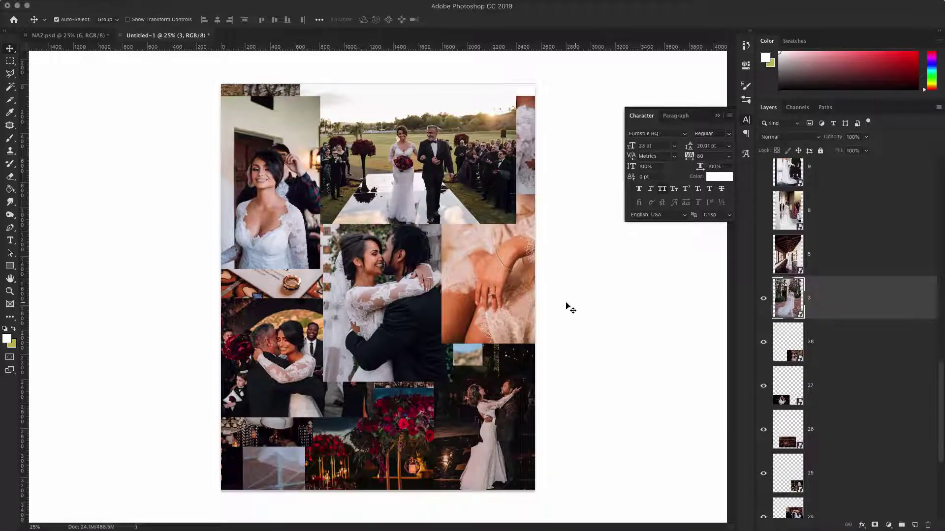
{"action": "key", "text": "ctrl+t"}
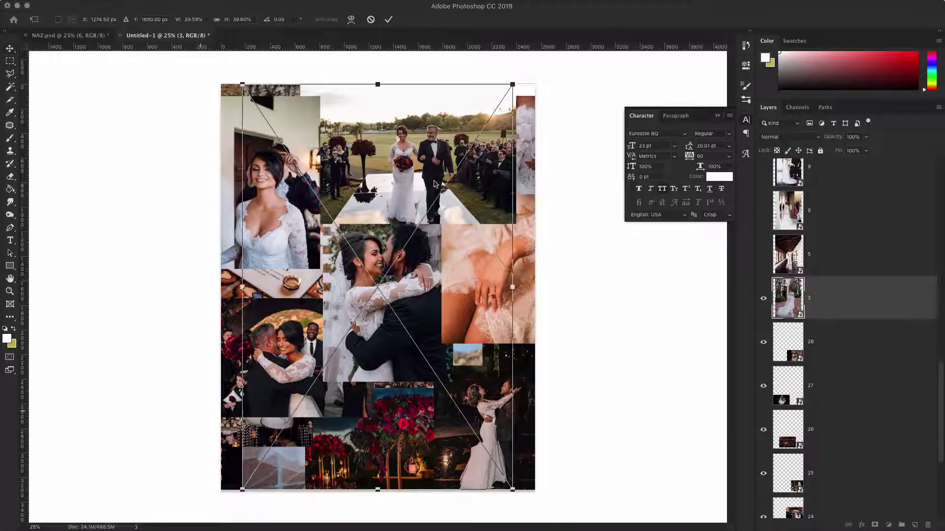
{"action": "left_click", "coordinate": [388, 20]}
{"action": "key", "text": "ctrl+shift+bracketright"}
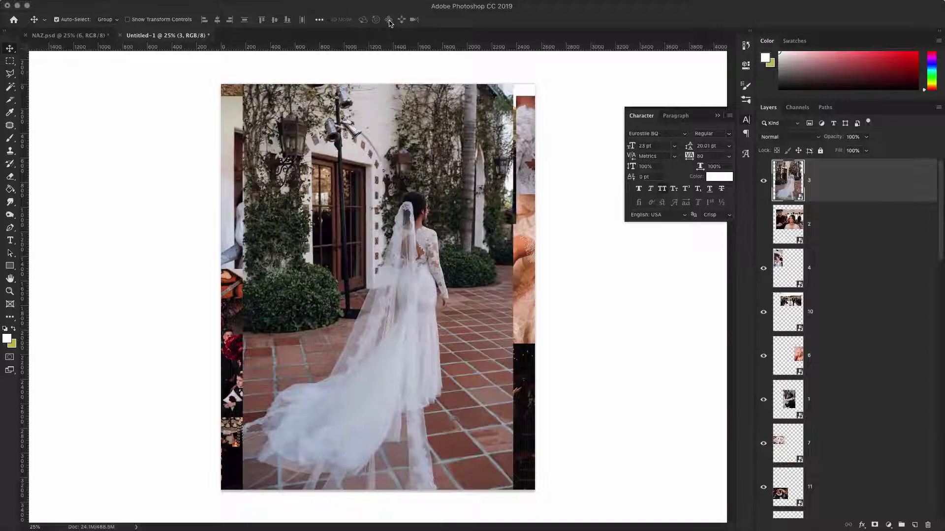
Scale photo 3 to about 17.54% and place it near the page's lower-right corner
{"action": "key", "text": "ctrl+t"}
{"action": "left_click_drag", "start_coordinate": [512, 84], "coordinate": [362, 310]}
{"action": "left_click_drag", "start_coordinate": [343, 350], "coordinate": [501, 298]}
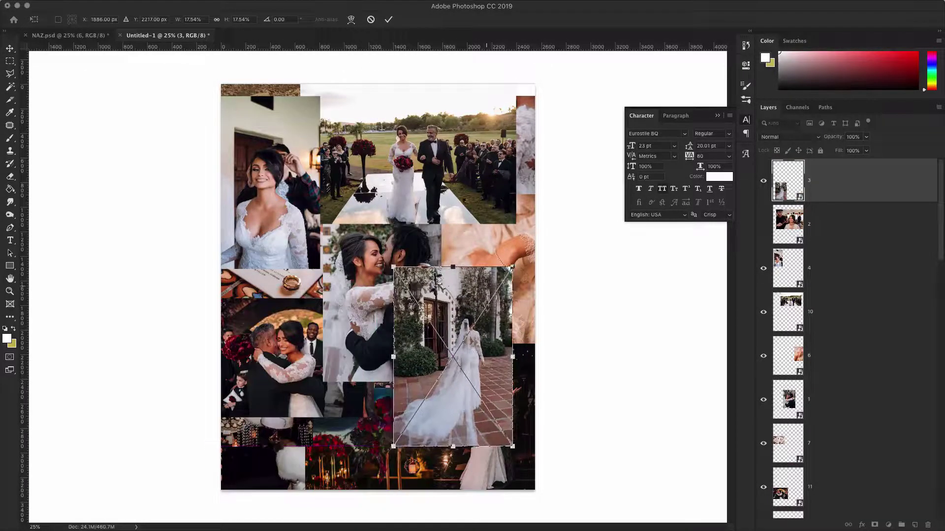
{"action": "left_click", "coordinate": [388, 20]}
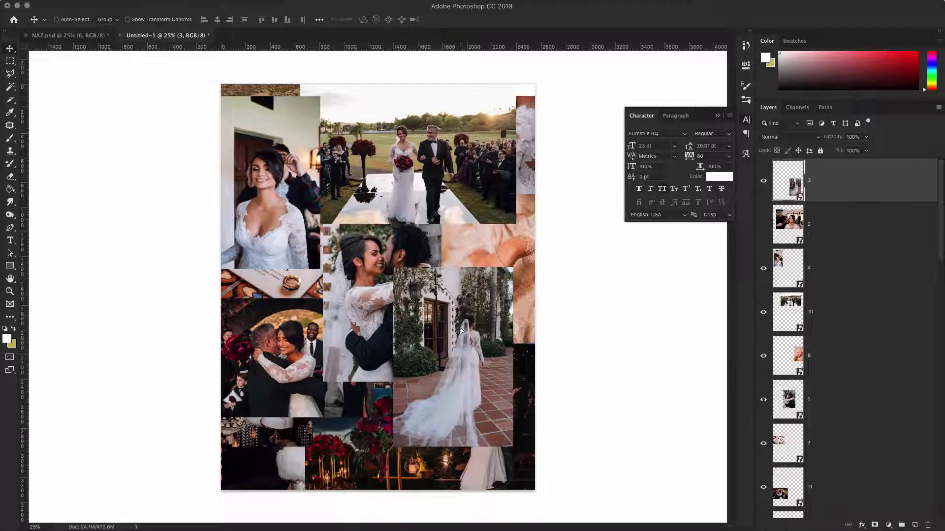
{"action": "left_click_drag", "start_coordinate": [458, 329], "coordinate": [503, 351]}
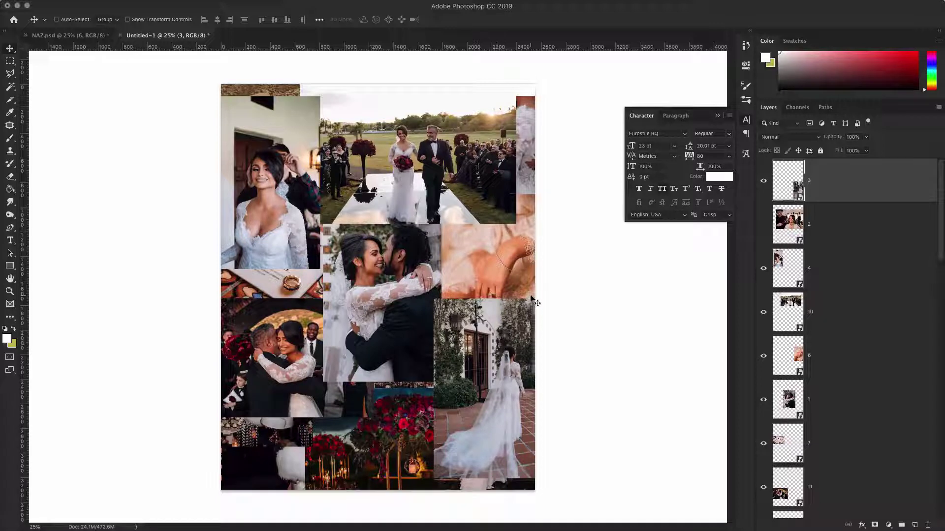
{"action": "mouse_move", "coordinate": [499, 352]}
{"action": "left_mouse_down"}
{"action": "mouse_move", "coordinate": [407, 354]}
{"action": "mouse_move", "coordinate": [482, 351]}
{"action": "left_mouse_up"}
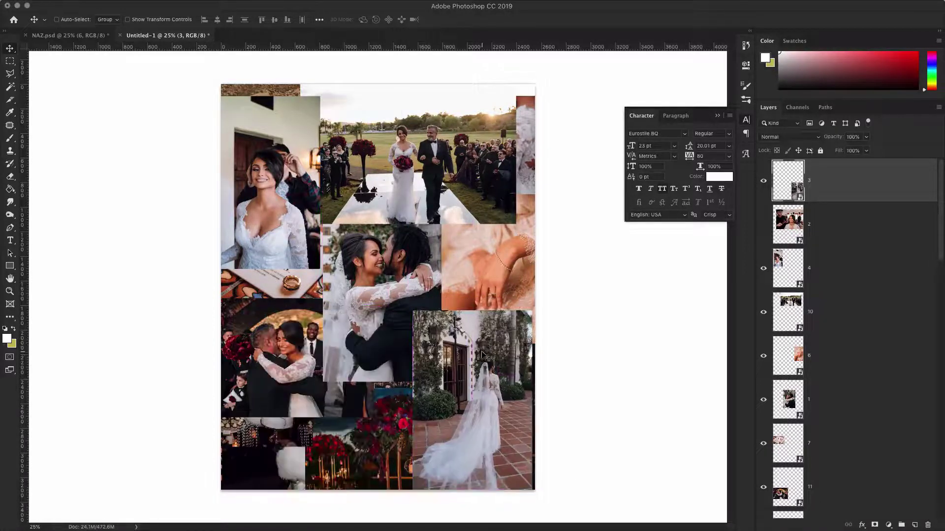
Shift photo 10 past the page's right edge and move photo 4 down into the lower-left corner
{"action": "left_click", "coordinate": [442, 183], "text": "super"}
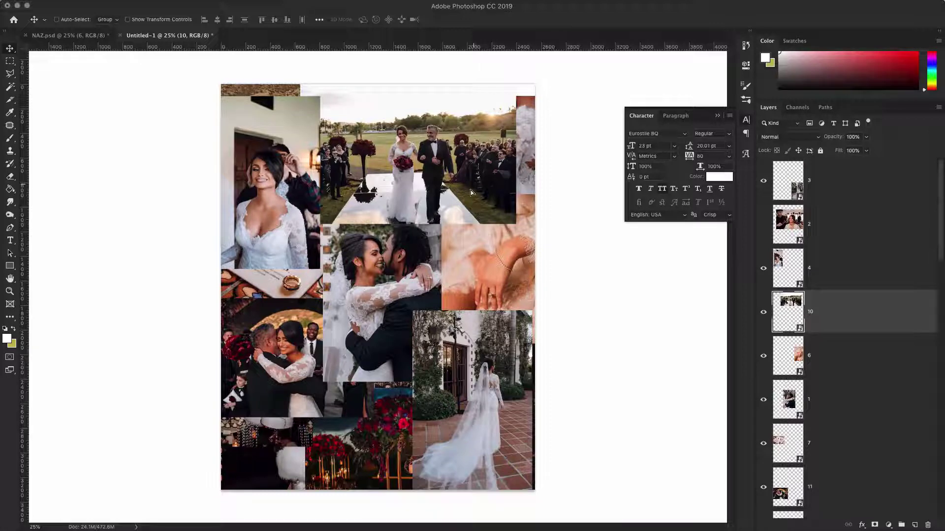
{"action": "left_click_drag", "start_coordinate": [470, 190], "coordinate": [527, 200]}
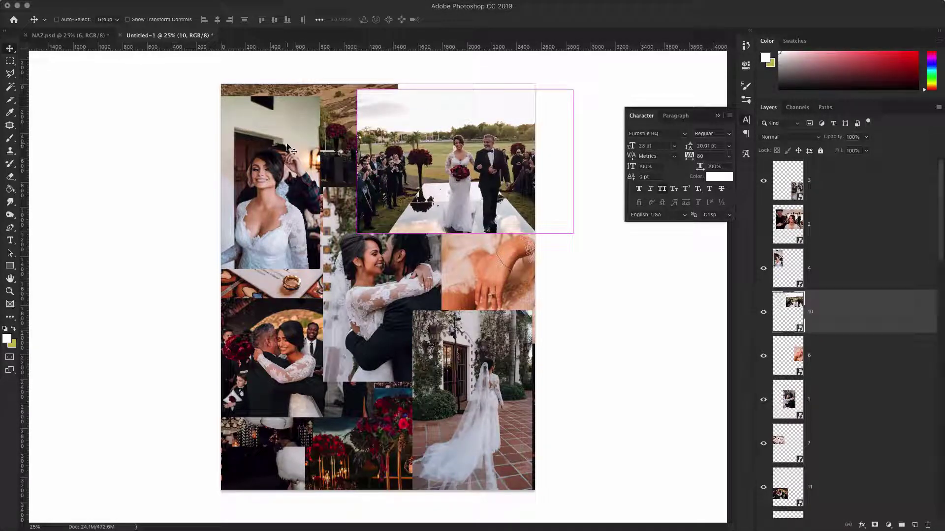
{"action": "left_click_drag", "start_coordinate": [290, 147], "coordinate": [291, 353]}
{"action": "left_click", "coordinate": [273, 133], "text": "ctrl"}
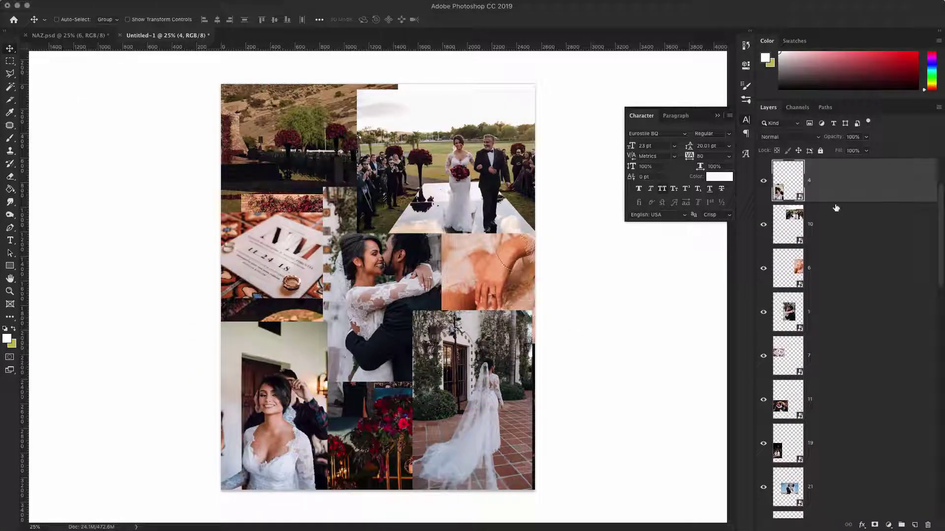
Show photo 2, scale it to about 17.38% and place it in the page's upper-left corner, with photo 10 moved up to the top edge
{"action": "scroll", "coordinate": [835, 208], "scroll_direction": "up", "scroll_amount": 2}
{"action": "left_click", "coordinate": [766, 226]}
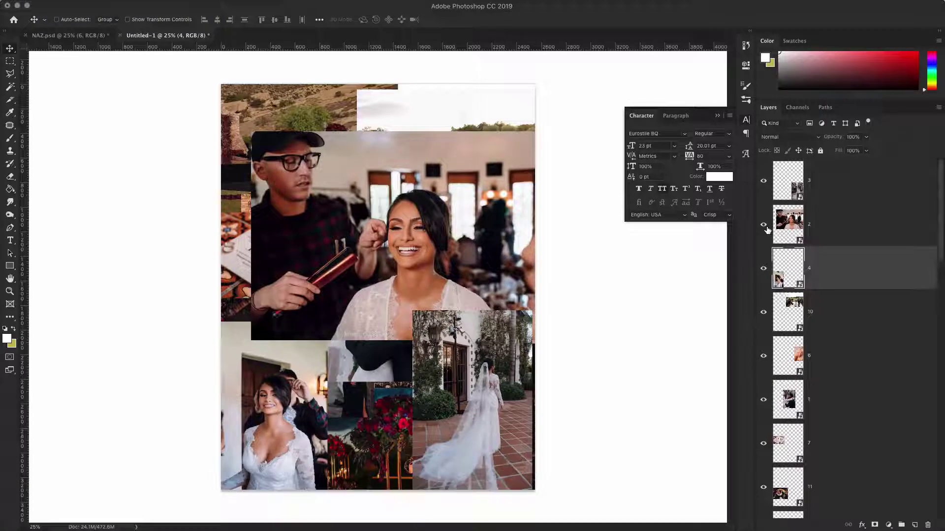
{"action": "left_click", "coordinate": [837, 231]}
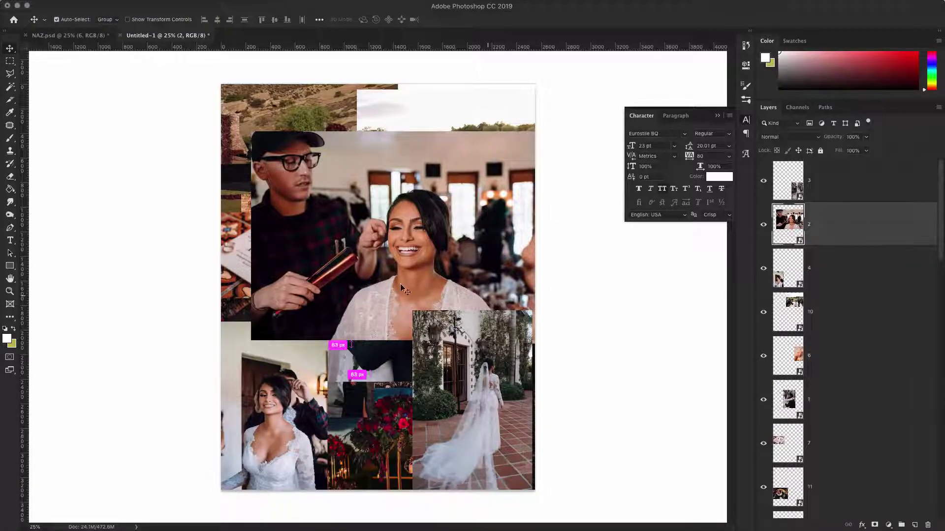
{"action": "key", "text": "super+t"}
{"action": "left_click_drag", "start_coordinate": [251, 340], "coordinate": [386, 249]}
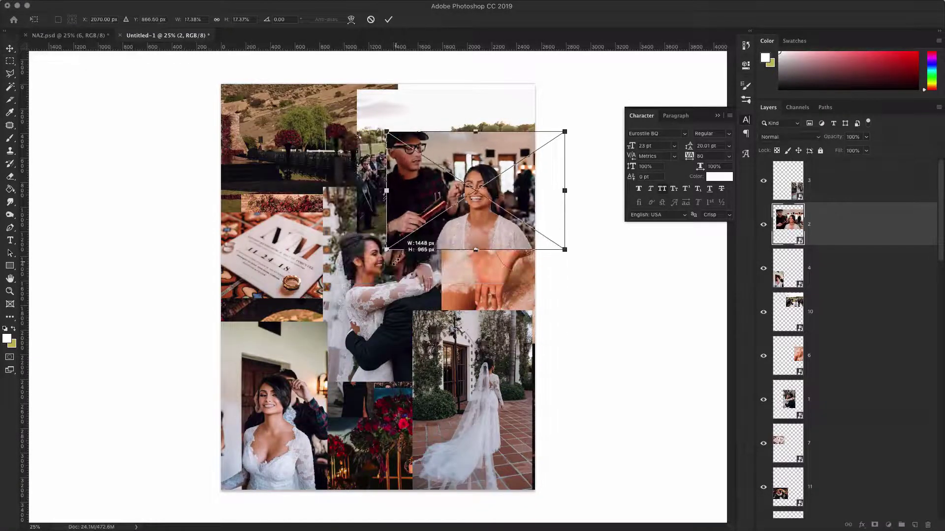
{"action": "left_click_drag", "start_coordinate": [405, 168], "coordinate": [376, 121]}
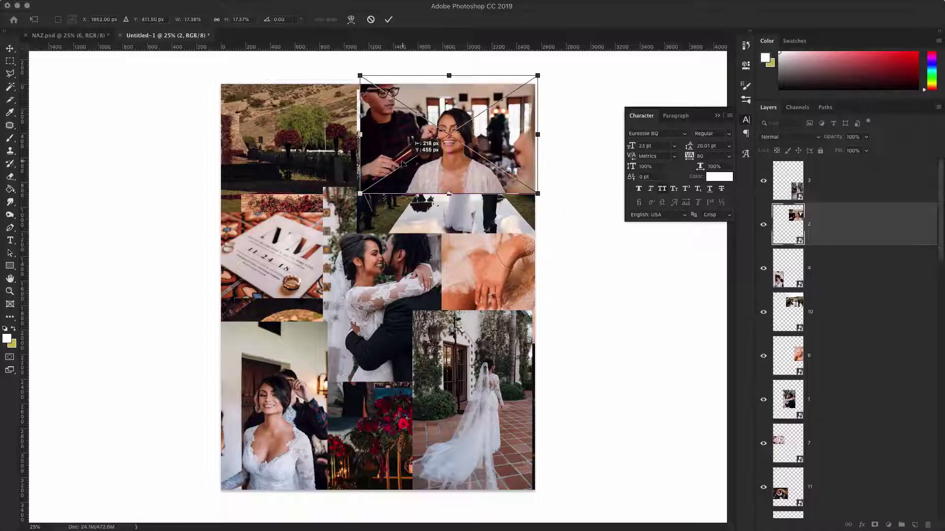
{"action": "left_click", "coordinate": [391, 20]}
{"action": "left_click_drag", "start_coordinate": [476, 123], "coordinate": [299, 112]}
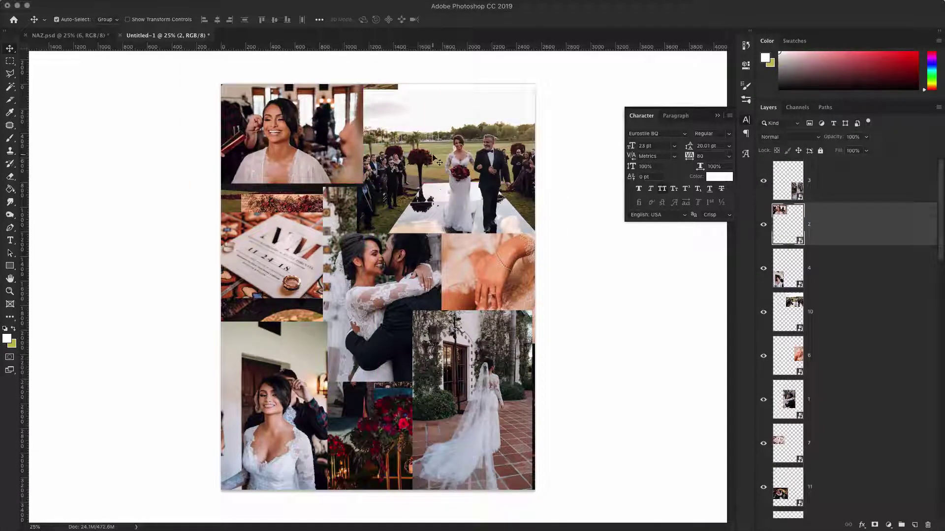
{"action": "left_click_drag", "start_coordinate": [457, 172], "coordinate": [449, 121]}
Bring photo 6 to the front in the page's upper-left corner, then move photo 2 to the right edge, overlapping photo 10's lower part
{"action": "left_click", "coordinate": [495, 247]}
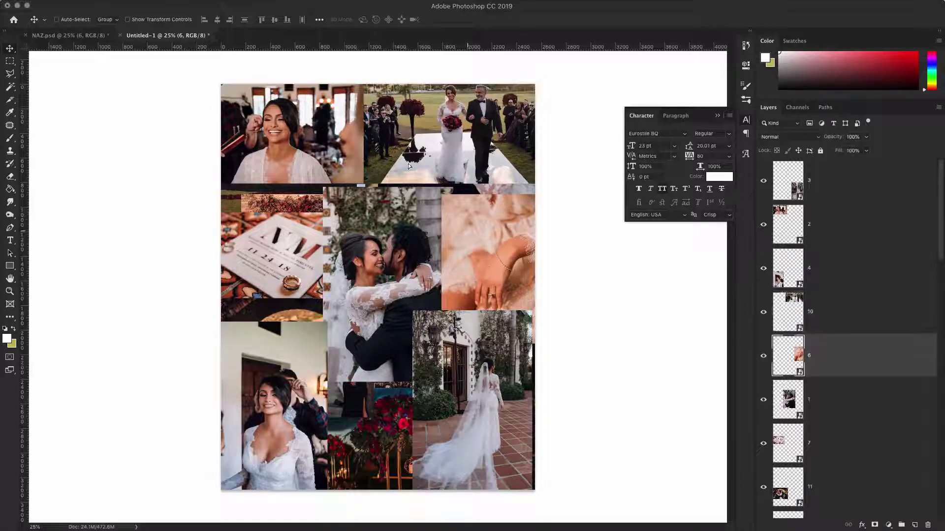
{"action": "left_click_drag", "start_coordinate": [408, 166], "coordinate": [276, 211]}
{"action": "key", "text": "super+shift+]"}
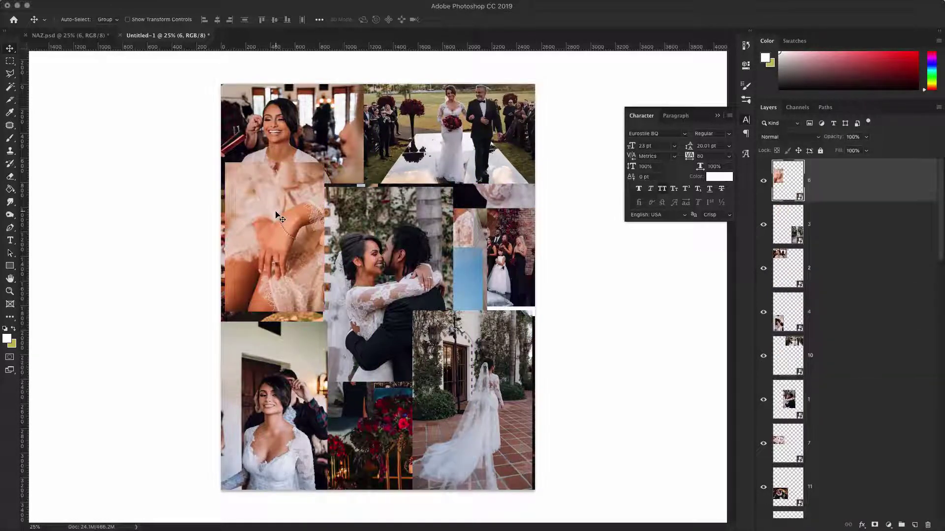
{"action": "left_click_drag", "start_coordinate": [280, 291], "coordinate": [270, 192]}
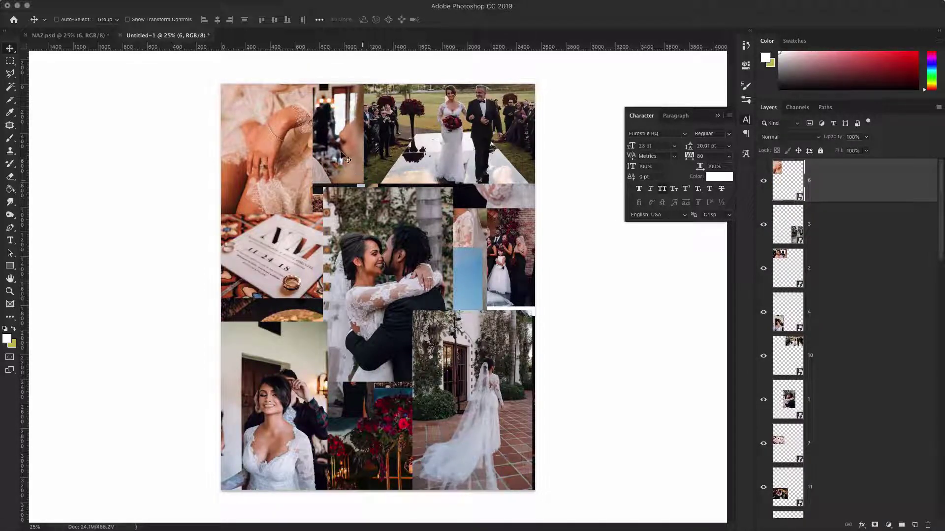
{"action": "left_click_drag", "start_coordinate": [347, 159], "coordinate": [481, 237]}
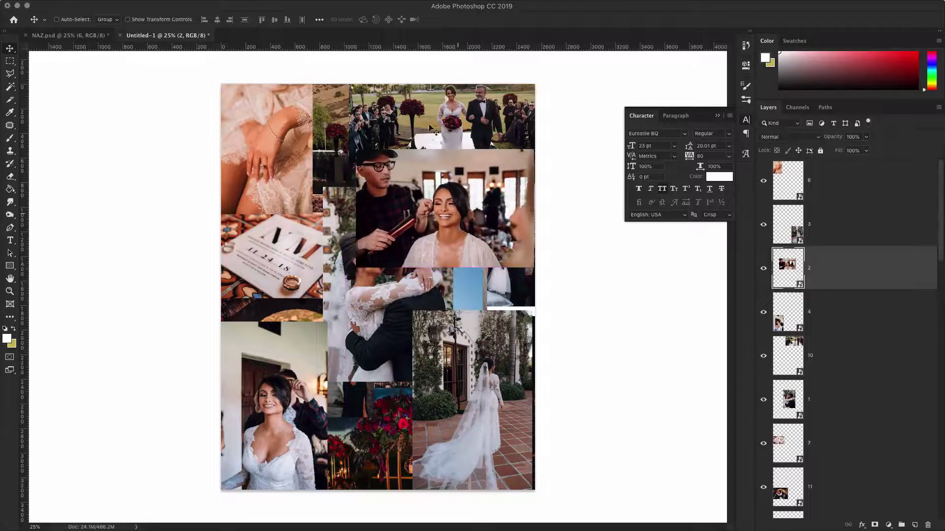
Move photo 10 down to the page's lower middle and place photo 22, brought to the front, in the lower-left corner
{"action": "left_click", "coordinate": [418, 136]}
{"action": "left_click_drag", "start_coordinate": [418, 136], "coordinate": [319, 357]}
{"action": "left_click", "coordinate": [350, 123]}
{"action": "left_click_drag", "start_coordinate": [355, 320], "coordinate": [320, 313]}
{"action": "key", "text": "super+shift+bracketright"}
{"action": "left_click_drag", "start_coordinate": [304, 266], "coordinate": [298, 353]}
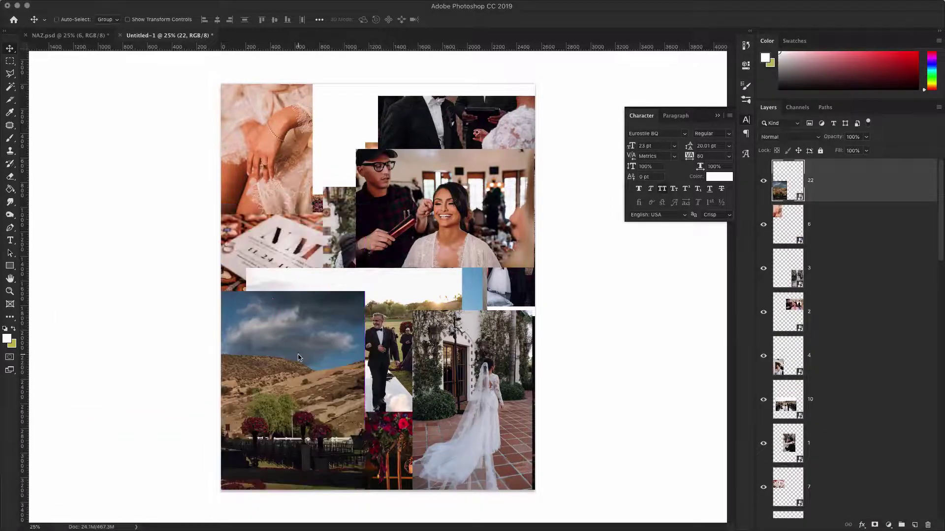
Move photo 2 to the page's top edge beside photo 6 and scale it to fit that spot
{"action": "left_click", "coordinate": [426, 223], "text": "super"}
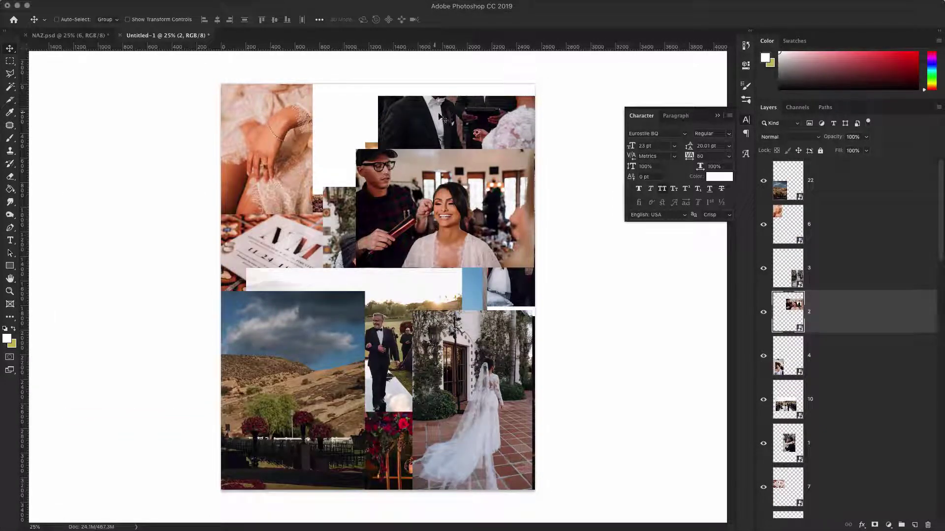
{"action": "left_click_drag", "start_coordinate": [424, 125], "coordinate": [261, 286]}
{"action": "left_click_drag", "start_coordinate": [439, 237], "coordinate": [387, 138]}
{"action": "key", "text": "super+t"}
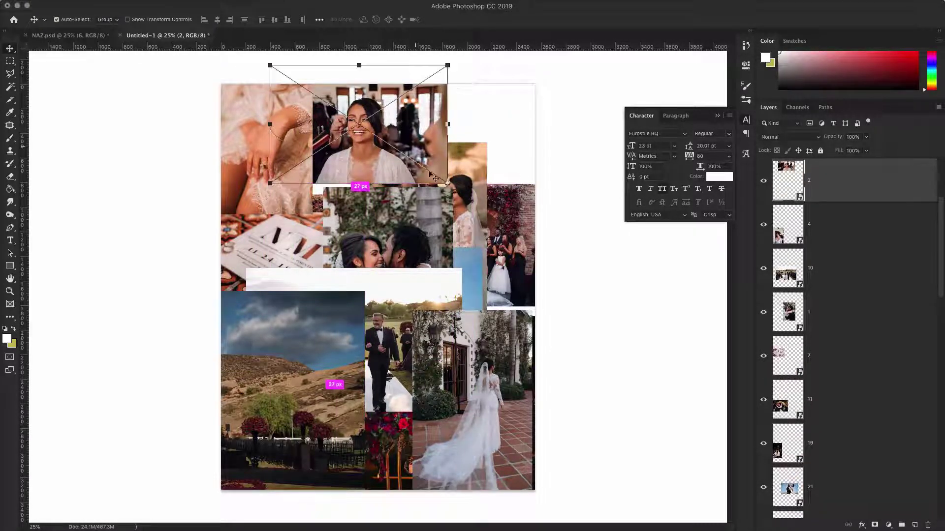
{"action": "left_click_drag", "start_coordinate": [446, 184], "coordinate": [526, 142]}
{"action": "left_click", "coordinate": [388, 19]}
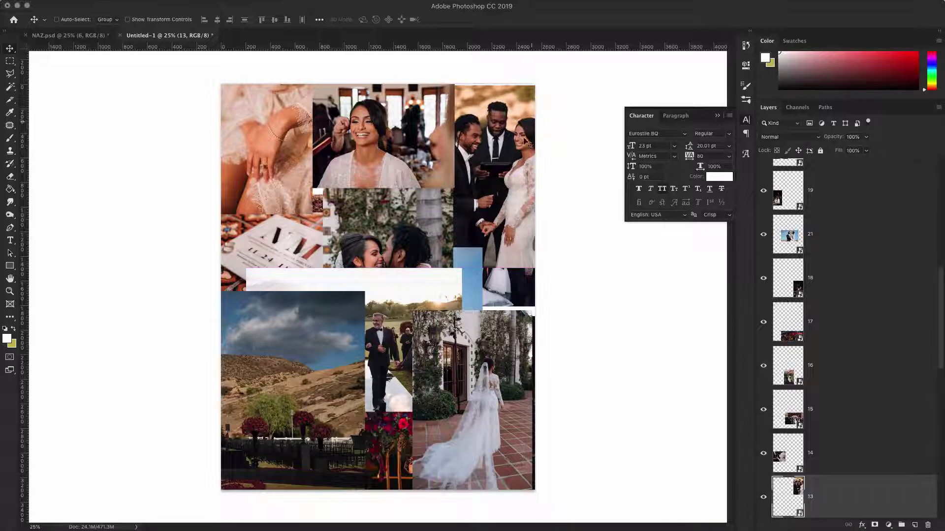
Move photo 3 from the lower-right corner up into the page's upper-right corner
{"action": "left_click", "coordinate": [496, 398]}
{"action": "left_click_drag", "start_coordinate": [413, 248], "coordinate": [385, 231]}
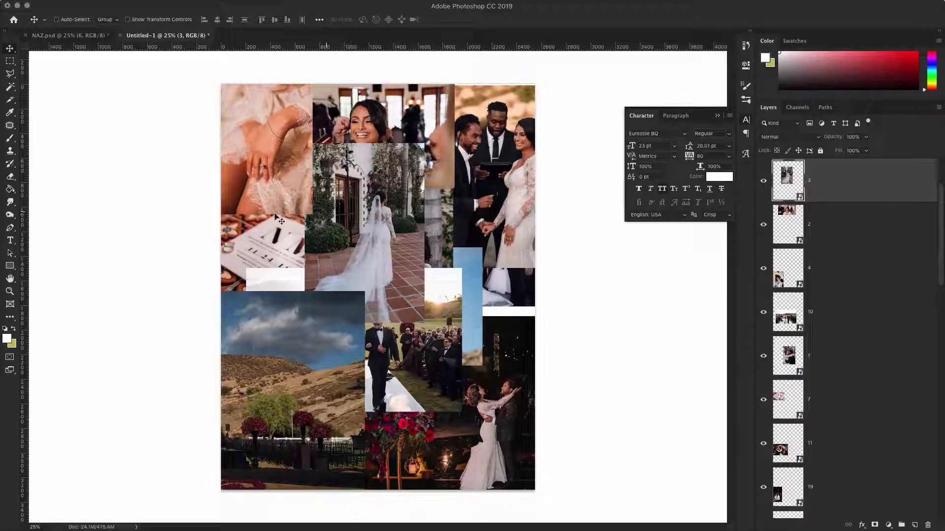
{"action": "left_click_drag", "start_coordinate": [361, 227], "coordinate": [518, 168]}
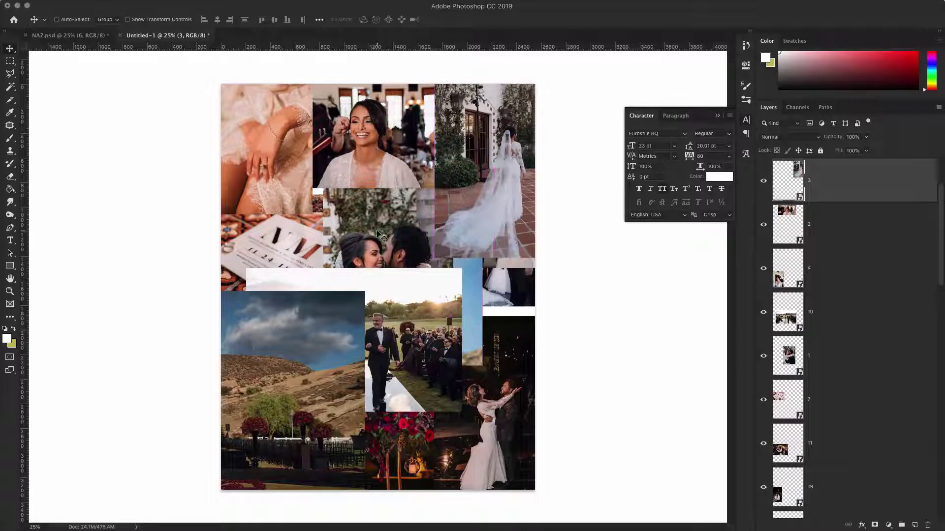
Bring photo 1 to the front and position it at the center of the page, just below photo 2
{"action": "mouse_move", "coordinate": [378, 234]}
{"action": "left_mouse_down"}
{"action": "mouse_move", "coordinate": [374, 153]}
{"action": "mouse_move", "coordinate": [370, 247]}
{"action": "left_mouse_up"}
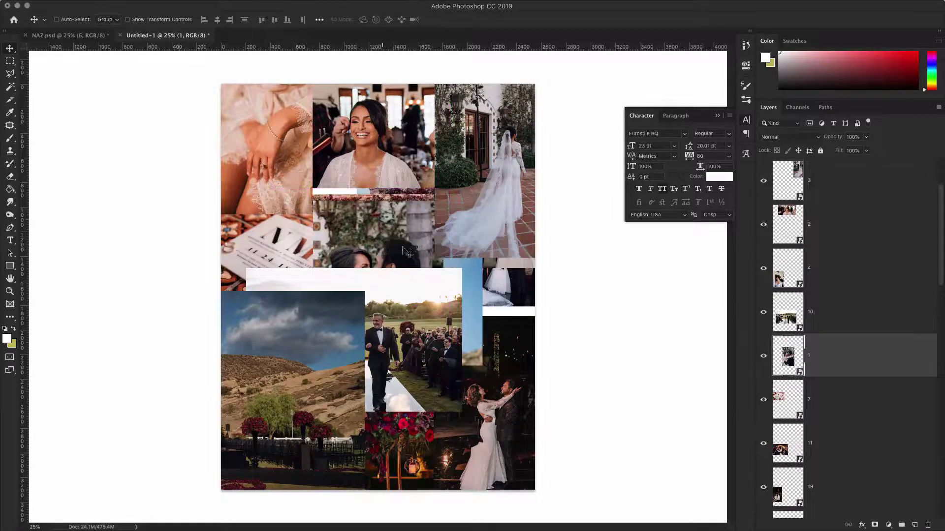
{"action": "key", "text": "super+shift+bracketright"}
{"action": "left_click_drag", "start_coordinate": [397, 300], "coordinate": [398, 291]}
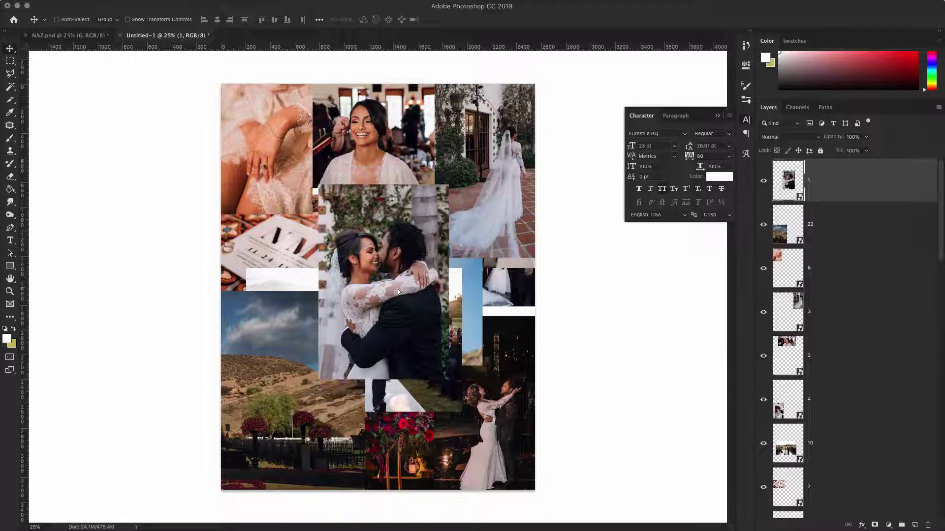
Move photo 18 up along the page's right edge to sit under photo 3, and hide photo 17
{"action": "left_click", "coordinate": [519, 377], "text": "super"}
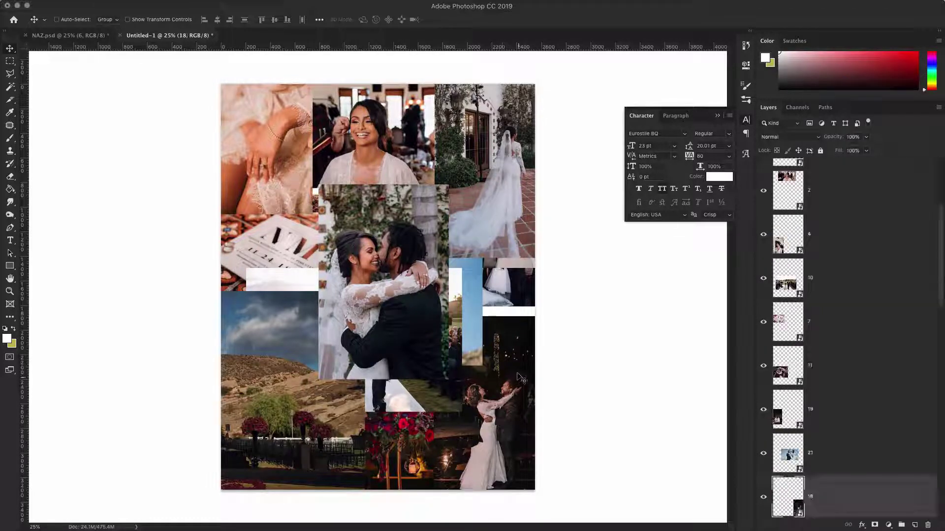
{"action": "mouse_move", "coordinate": [523, 319]}
{"action": "left_mouse_down"}
{"action": "mouse_move", "coordinate": [412, 331]}
{"action": "mouse_move", "coordinate": [511, 308]}
{"action": "left_mouse_up"}
{"action": "left_click", "coordinate": [526, 453], "text": "super"}
{"action": "left_click", "coordinate": [765, 497]}
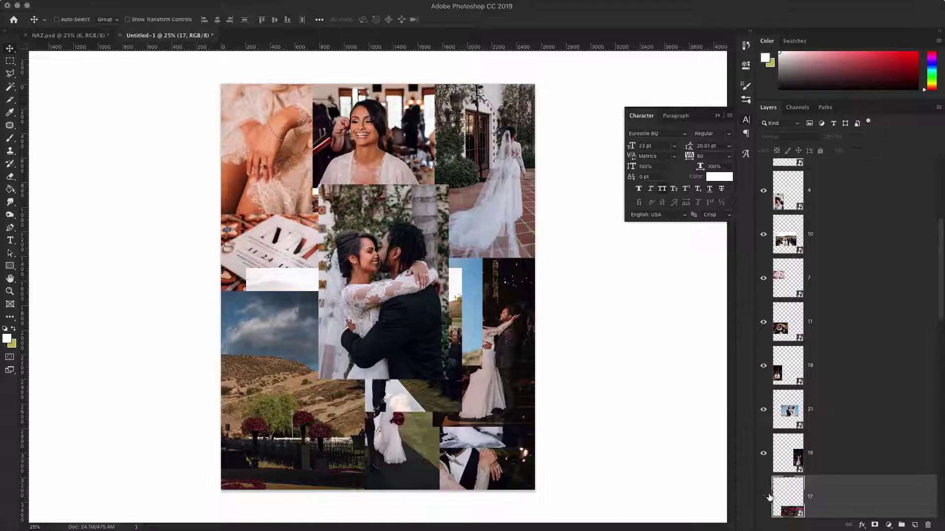
{"action": "left_click", "coordinate": [502, 472], "text": "super"}
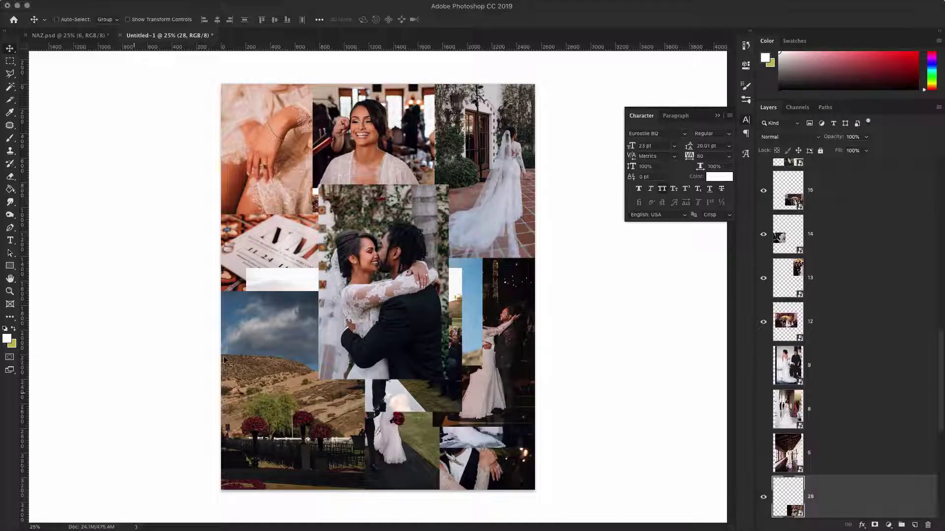
{"action": "left_click", "coordinate": [284, 348], "text": "super"}
{"action": "left_click_drag", "start_coordinate": [268, 157], "coordinate": [247, 253]}
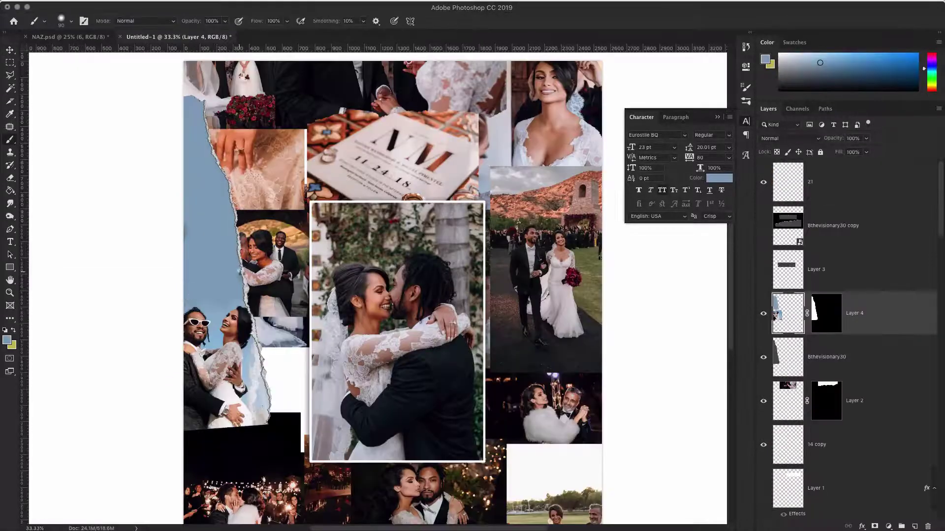
Compare the collage with and without Layer 4, then undo the last blue sky brushwork on it
{"action": "scroll", "coordinate": [254, 223], "scroll_direction": "down", "scroll_amount": 1}
{"action": "left_click", "coordinate": [763, 317]}
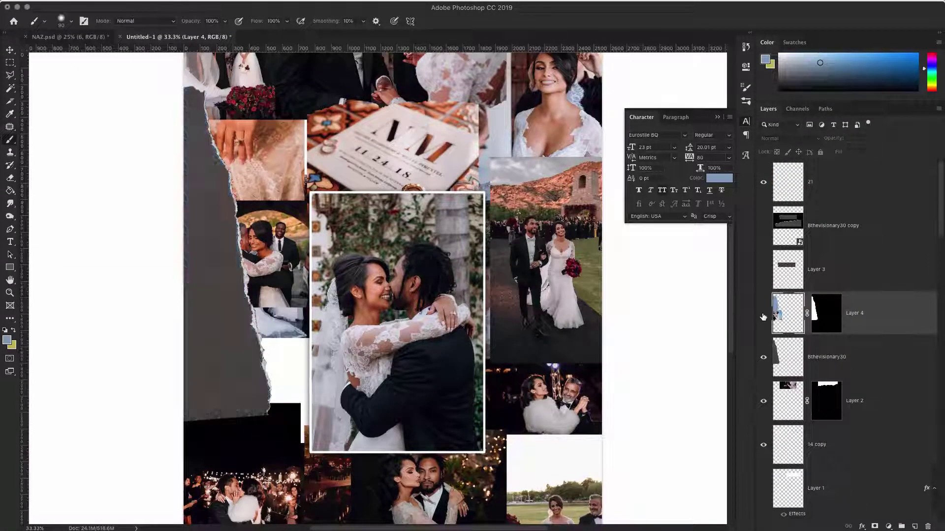
{"action": "left_click", "coordinate": [763, 316]}
{"action": "scroll", "coordinate": [763, 317], "scroll_direction": "down", "scroll_amount": 1}
{"action": "key", "text": "super+z"}
{"action": "key", "text": "super+z"}
Check the Bthevisionary30 torn-paper layer by toggling its visibility, then nudge Layer 4 up slightly
{"action": "scroll", "coordinate": [377, 288], "scroll_direction": "right", "scroll_amount": 3}
{"action": "left_click", "coordinate": [762, 349]}
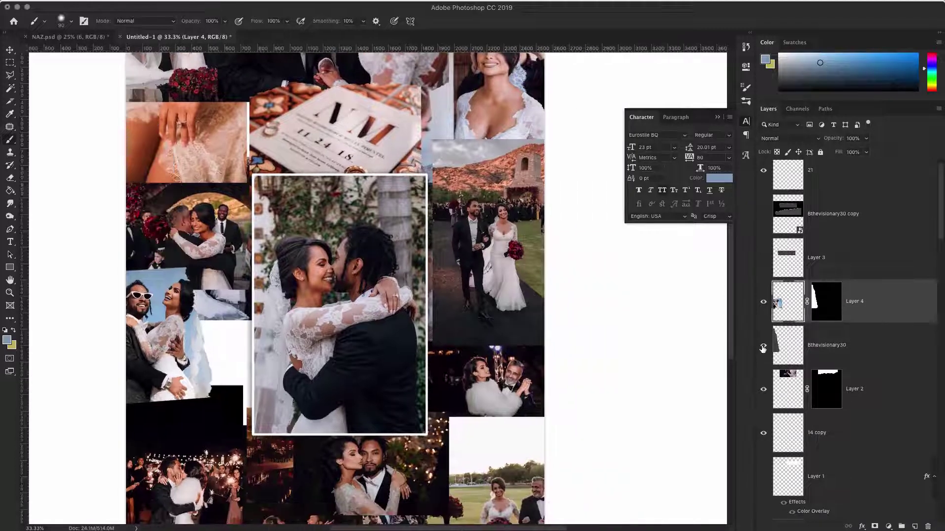
{"action": "key", "text": "v"}
{"action": "key", "text": "Up"}
{"action": "key", "text": "Up"}
{"action": "key", "text": "Up"}
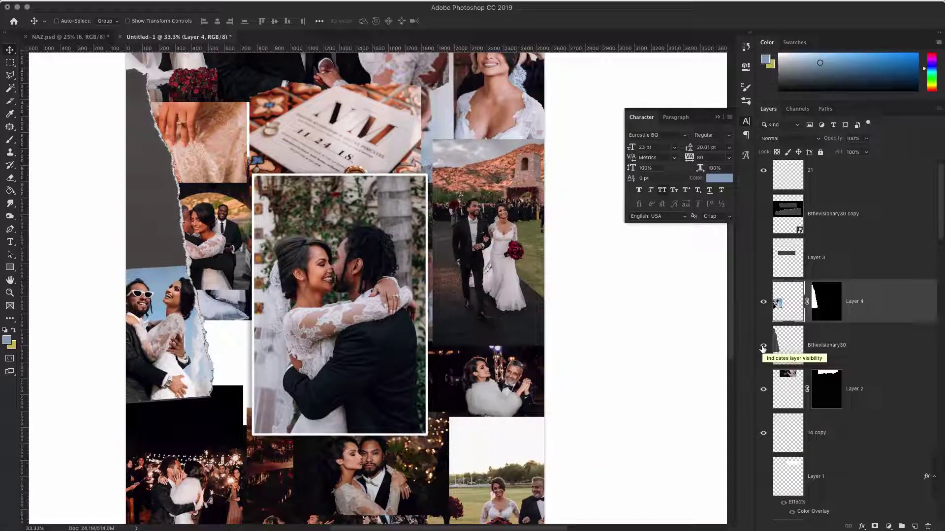
Place the torn-paper image Bthevisionary31 across the middle of the page at 17.49% scale
{"action": "scroll", "coordinate": [236, 244], "scroll_direction": "up", "scroll_amount": 3}
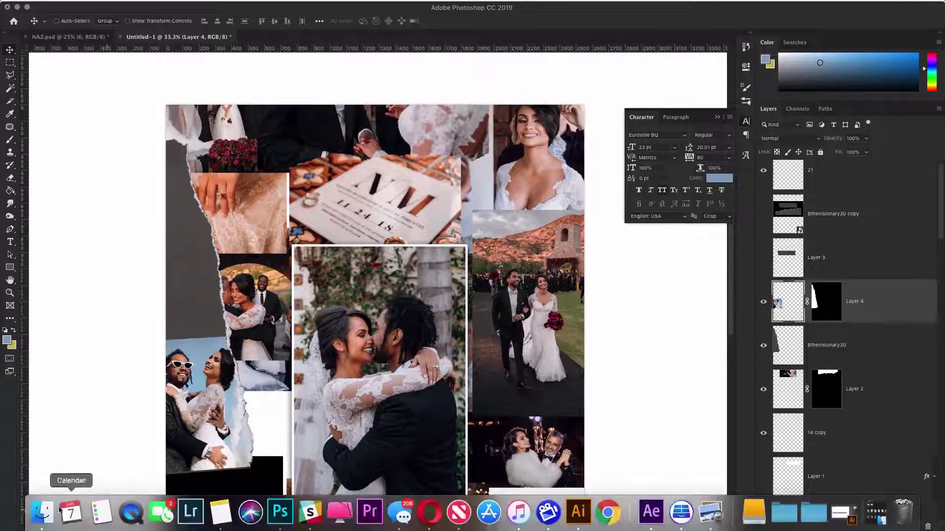
{"action": "left_click", "coordinate": [80, 511]}
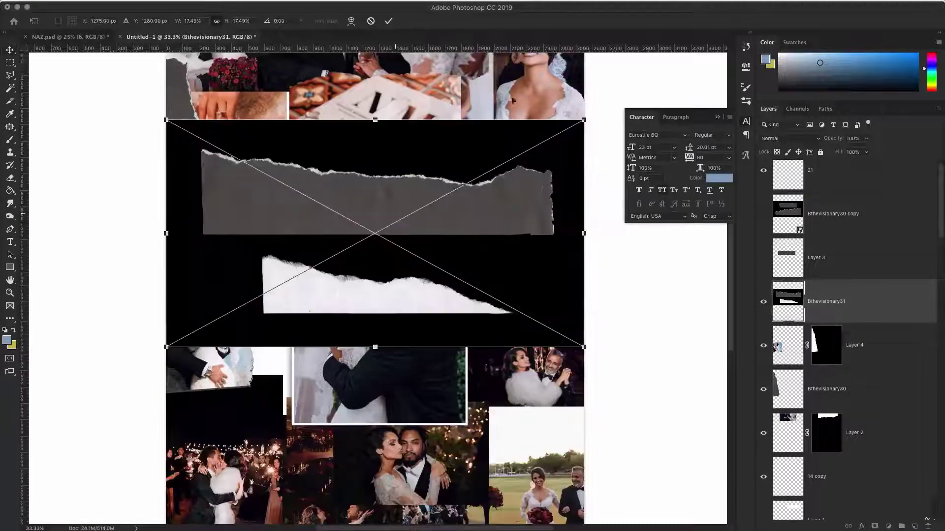
{"action": "key", "text": "Return"}
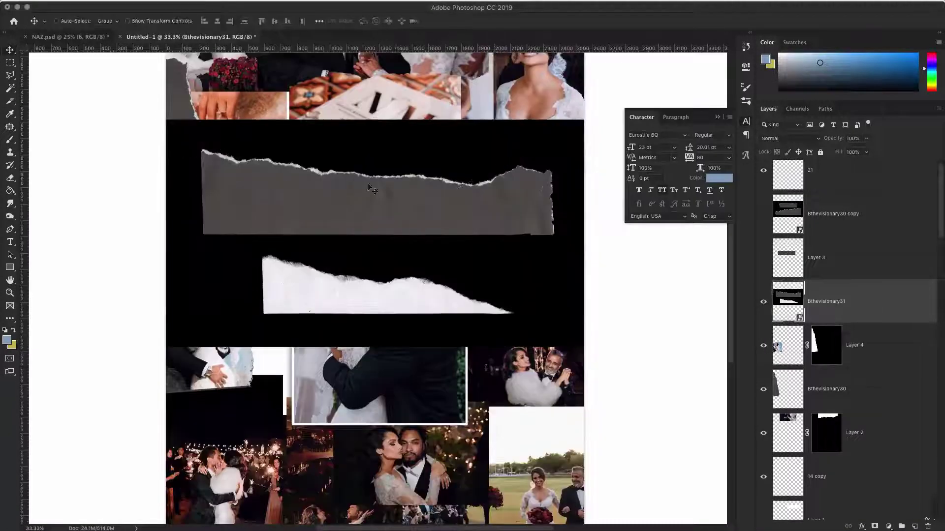
Rasterize Bthevisionary31 and delete its black background with the Magic Wand so only the torn strips remain
{"action": "key", "text": "w"}
{"action": "left_click", "coordinate": [372, 253]}
{"action": "key", "text": "Delete"}
{"action": "key", "text": "Return"}
{"action": "right_click", "coordinate": [871, 301]}
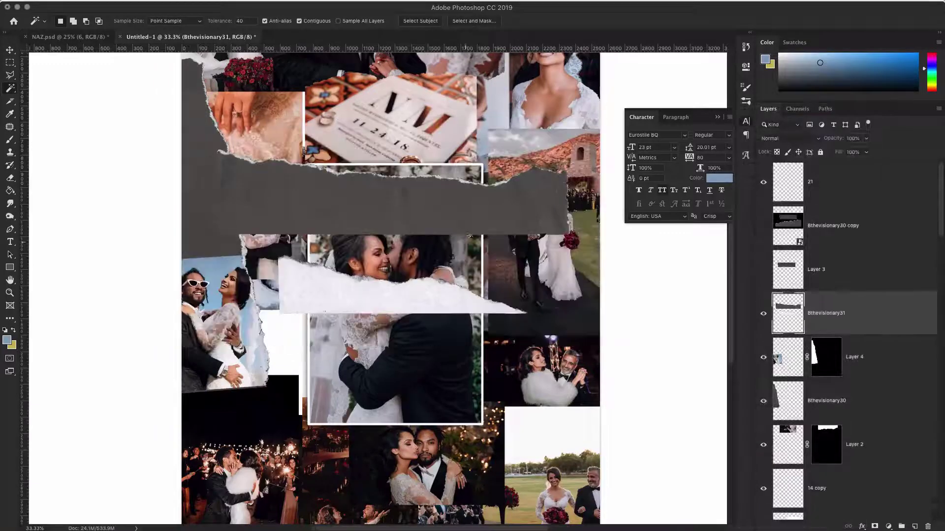
Rotate the Bthevisionary31 torn strips upright and position them over the right half of the collage
{"action": "key", "text": "v"}
{"action": "left_click_drag", "start_coordinate": [477, 150], "coordinate": [478, 342]}
{"action": "scroll", "coordinate": [461, 384], "scroll_direction": "up", "scroll_amount": 3}
{"action": "left_click_drag", "start_coordinate": [453, 401], "coordinate": [393, 270]}
{"action": "key", "text": "super+t"}
{"action": "left_click", "coordinate": [481, 20]}
Cut the dark gray strip out onto its own layer and hide it, leaving the white strip on Bthevisionary31
{"action": "key", "text": "m"}
{"action": "left_click_drag", "start_coordinate": [367, 97], "coordinate": [475, 462]}
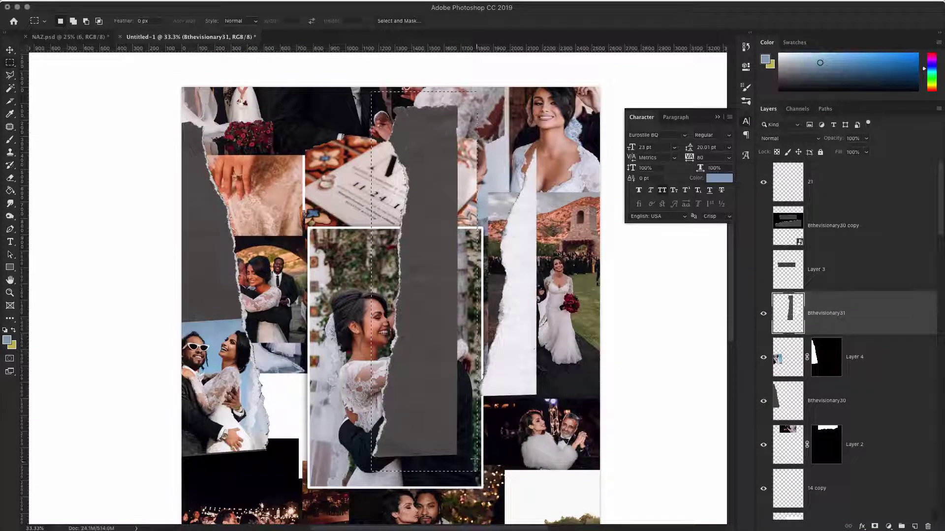
{"action": "key", "text": "super+x"}
{"action": "key", "text": "super+v"}
{"action": "left_click", "coordinate": [763, 313]}
{"action": "left_click", "coordinate": [826, 357]}
{"action": "scroll", "coordinate": [544, 319], "scroll_direction": "down", "scroll_amount": 4}
{"action": "scroll", "coordinate": [543, 313], "scroll_direction": "up", "scroll_amount": 5}
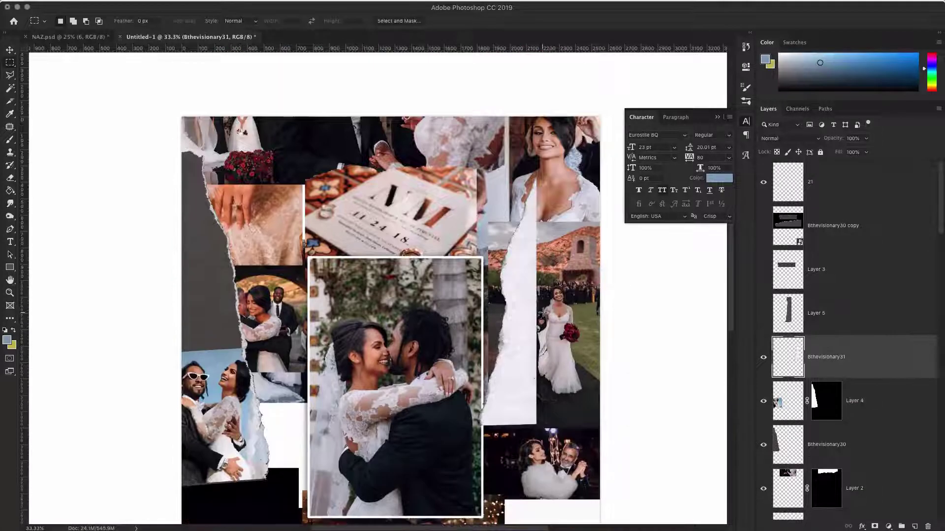
Move the white torn strip against the page's right edge
{"action": "scroll", "coordinate": [540, 272], "scroll_direction": "right", "scroll_amount": 2}
{"action": "key", "text": "v"}
{"action": "left_click_drag", "start_coordinate": [470, 297], "coordinate": [547, 322]}
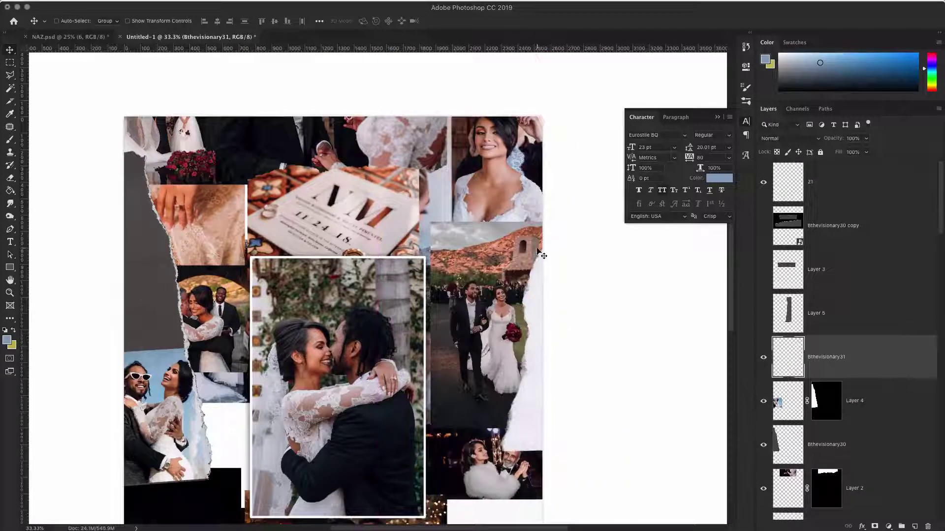
Rotate the white torn strip diagonally, enlarge it and position it across the page's lower-right corner
{"action": "scroll", "coordinate": [537, 265], "scroll_direction": "down", "scroll_amount": 5}
{"action": "key", "text": "super+t"}
{"action": "left_click_drag", "start_coordinate": [392, 339], "coordinate": [378, 368]}
{"action": "left_click_drag", "start_coordinate": [549, 290], "coordinate": [531, 485]}
{"action": "scroll", "coordinate": [541, 448], "scroll_direction": "down", "scroll_amount": 1}
{"action": "left_click_drag", "start_coordinate": [565, 220], "coordinate": [634, 290]}
{"action": "left_click_drag", "start_coordinate": [465, 195], "coordinate": [466, 110]}
{"action": "scroll", "coordinate": [580, 349], "scroll_direction": "up", "scroll_amount": 1}
{"action": "scroll", "coordinate": [465, 120], "scroll_direction": "down", "scroll_amount": 3}
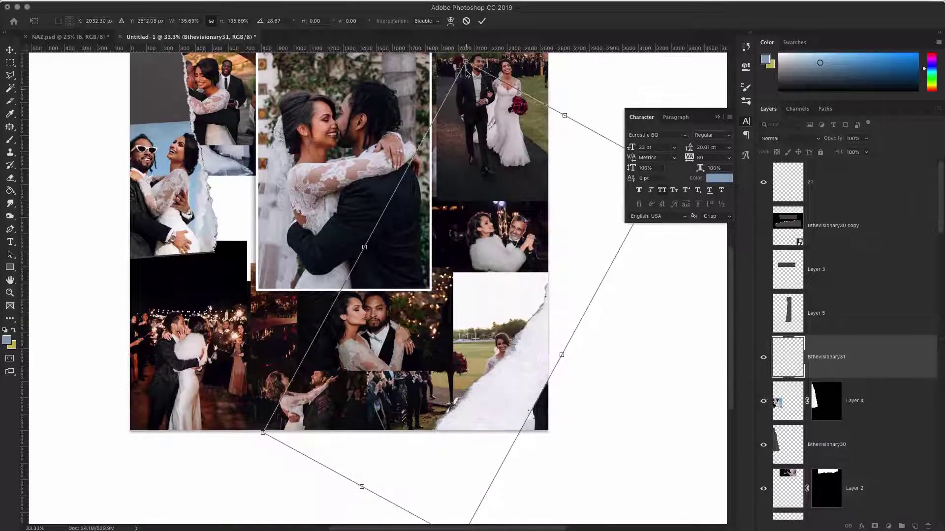
{"action": "left_click_drag", "start_coordinate": [467, 71], "coordinate": [467, 19]}
{"action": "left_click_drag", "start_coordinate": [531, 317], "coordinate": [509, 321]}
{"action": "scroll", "coordinate": [569, 296], "scroll_direction": "down", "scroll_amount": 5}
{"action": "left_click", "coordinate": [481, 19]}
Select the uncovered gap in the page's lower-right corner and fill it with matching white paper texture
{"action": "scroll", "coordinate": [490, 348], "scroll_direction": "up", "scroll_amount": 1}
{"action": "key", "text": "m"}
{"action": "left_click_drag", "start_coordinate": [582, 443], "coordinate": [493, 332]}
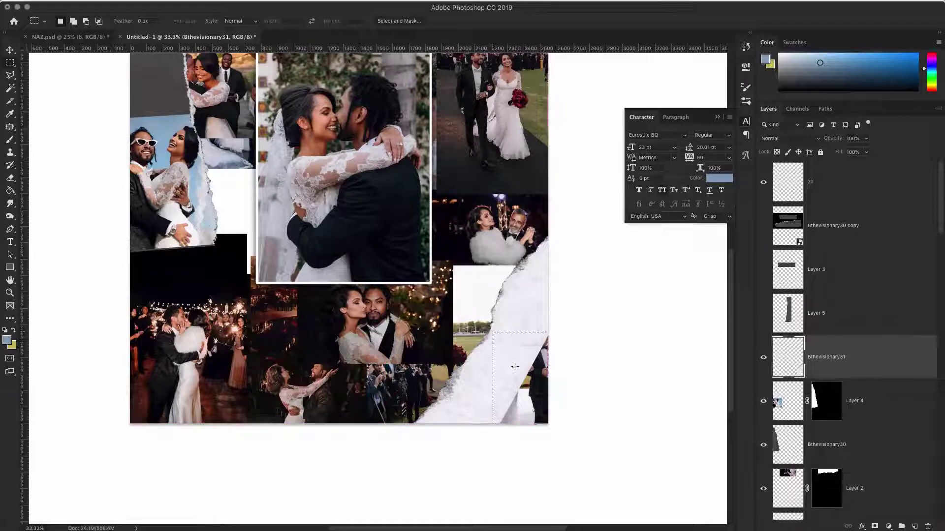
{"action": "right_click", "coordinate": [515, 367]}
{"action": "left_click", "coordinate": [534, 488]}
{"action": "left_click", "coordinate": [660, 120]}
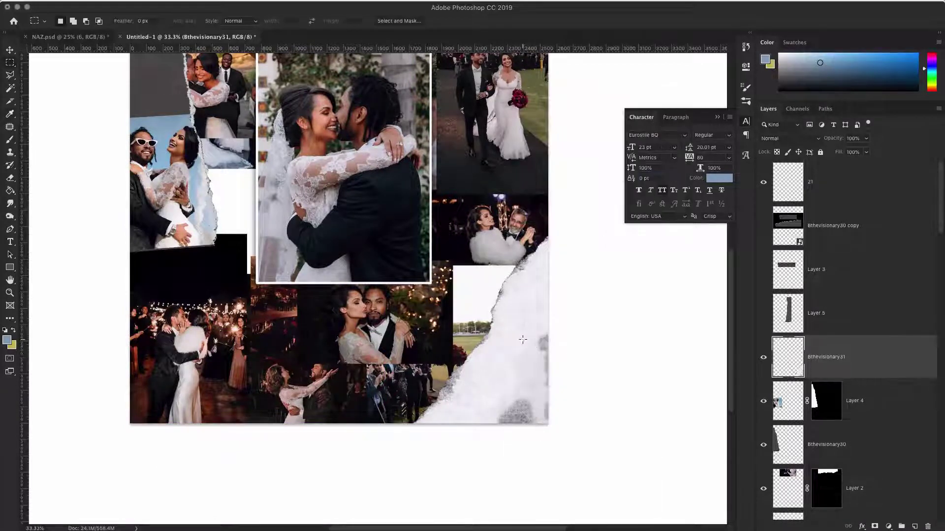
Clone clean white paper over the gray patches in the lower-right torn corner with the Clone Stamp
{"action": "key", "text": "s"}
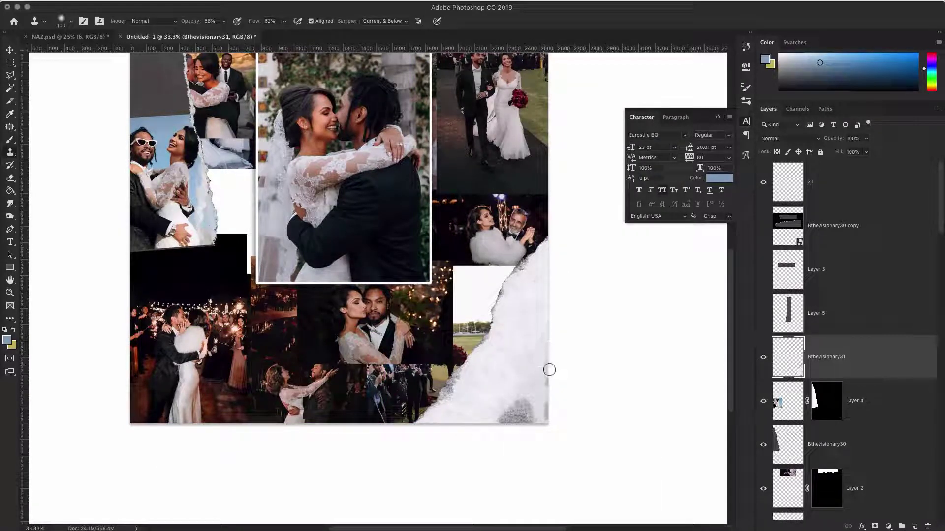
{"action": "scroll", "coordinate": [521, 311], "scroll_direction": "up", "scroll_amount": 4}
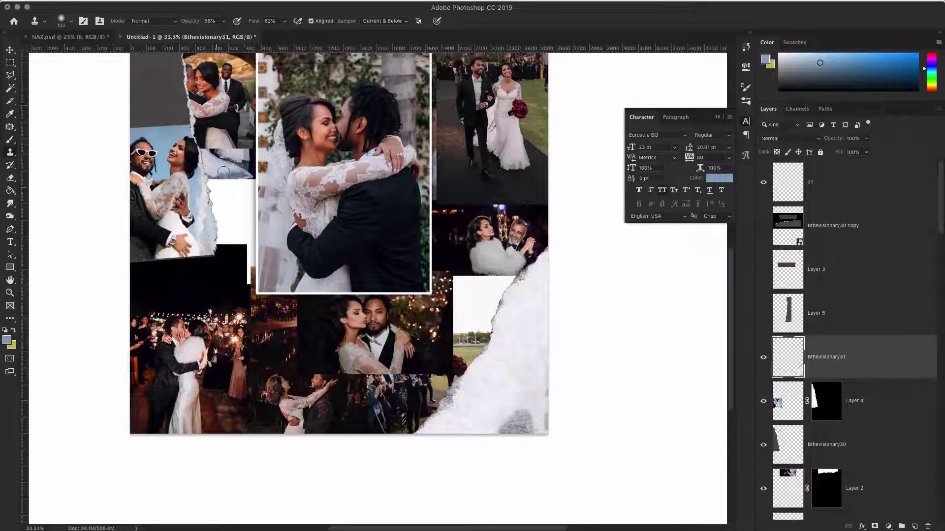
{"action": "scroll", "coordinate": [521, 311], "scroll_direction": "down", "scroll_amount": 4}
{"action": "scroll", "coordinate": [521, 310], "scroll_direction": "up", "scroll_amount": 6}
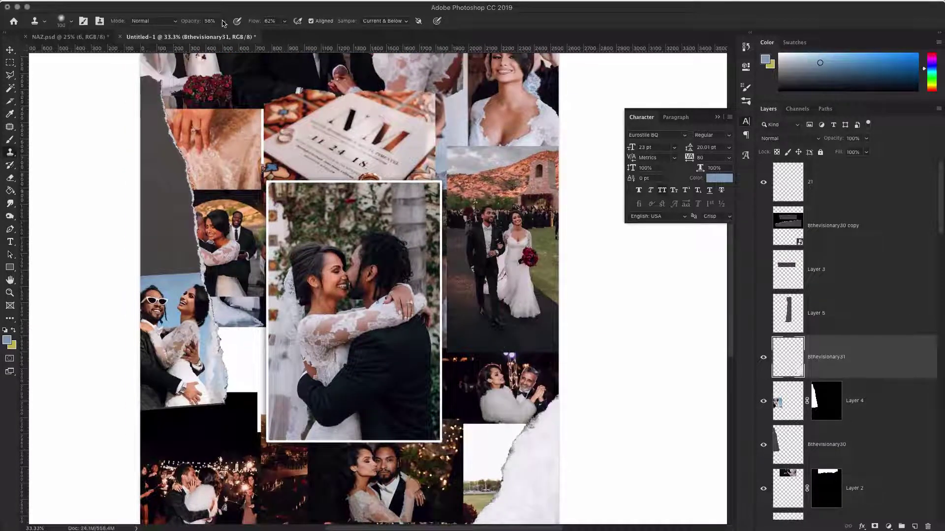
{"action": "scroll", "coordinate": [515, 279], "scroll_direction": "down", "scroll_amount": 10}
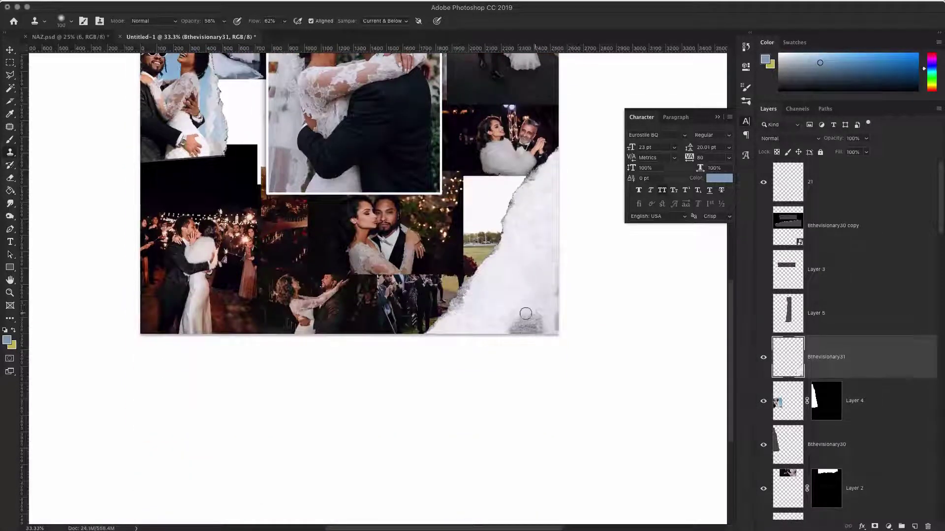
{"action": "mouse_move", "coordinate": [526, 313]}
{"action": "left_mouse_down"}
{"action": "mouse_move", "coordinate": [538, 316]}
{"action": "mouse_move", "coordinate": [504, 326]}
{"action": "left_mouse_up"}
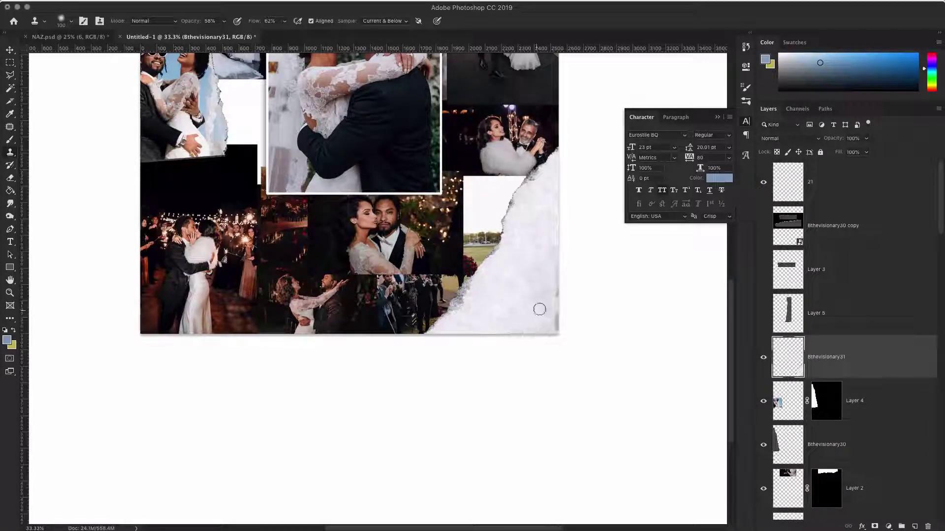
{"action": "left_click_drag", "start_coordinate": [558, 289], "coordinate": [550, 291]}
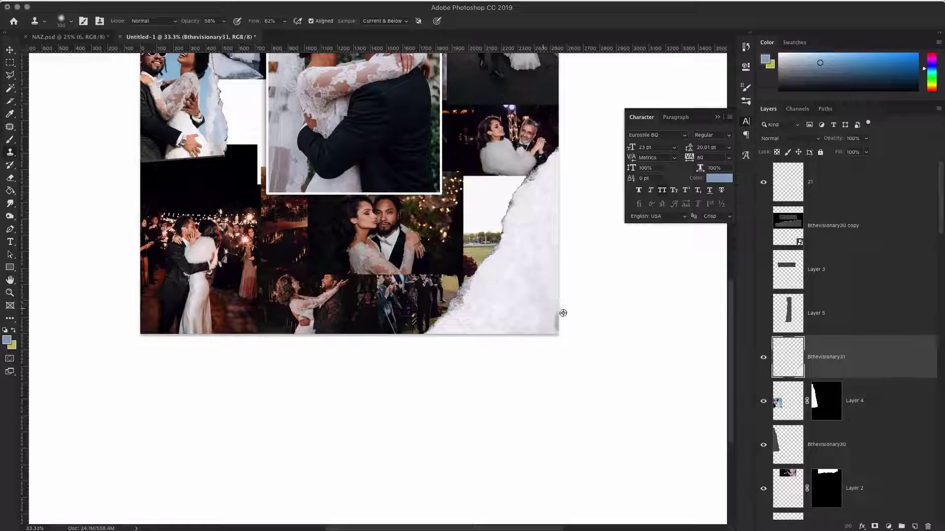
{"action": "left_click_drag", "start_coordinate": [555, 324], "coordinate": [558, 318]}
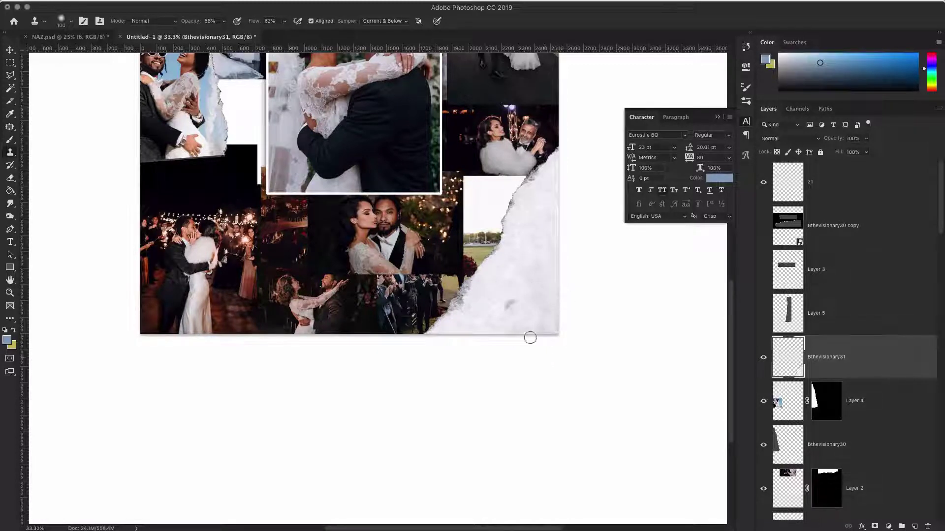
{"action": "scroll", "coordinate": [553, 298], "scroll_direction": "up", "scroll_amount": 5}
{"action": "scroll", "coordinate": [553, 298], "scroll_direction": "left", "scroll_amount": 3}
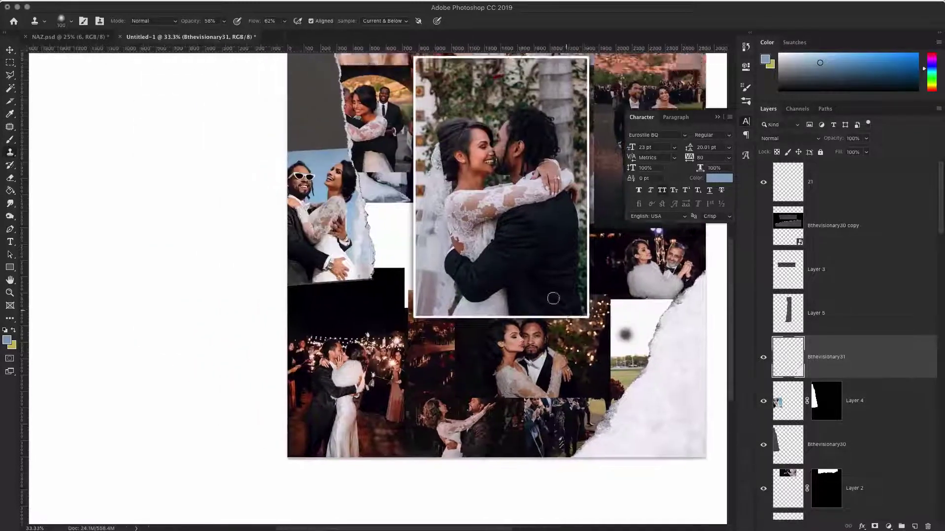
Place the torn-paper image Bthevisionary36 across the full width of the page, above the Bthevisionary31 layer
{"action": "key", "text": "v"}
{"action": "scroll", "coordinate": [482, 233], "scroll_direction": "up", "scroll_amount": 3}
{"action": "scroll", "coordinate": [482, 233], "scroll_direction": "right", "scroll_amount": 4}
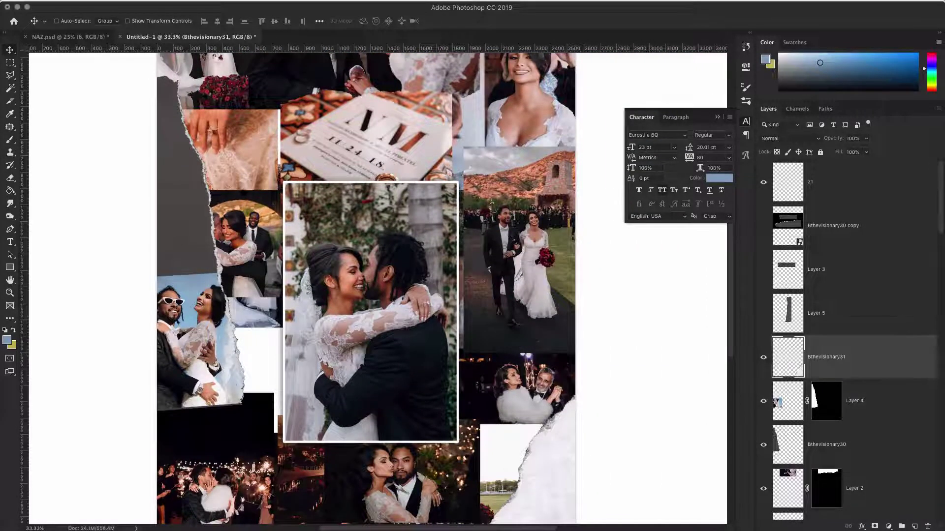
{"action": "scroll", "coordinate": [353, 260], "scroll_direction": "up", "scroll_amount": 1}
{"action": "key", "text": "Return"}
{"action": "scroll", "coordinate": [352, 260], "scroll_direction": "right", "scroll_amount": 1}
{"action": "key", "text": "w"}
{"action": "scroll", "coordinate": [352, 260], "scroll_direction": "up", "scroll_amount": 1}
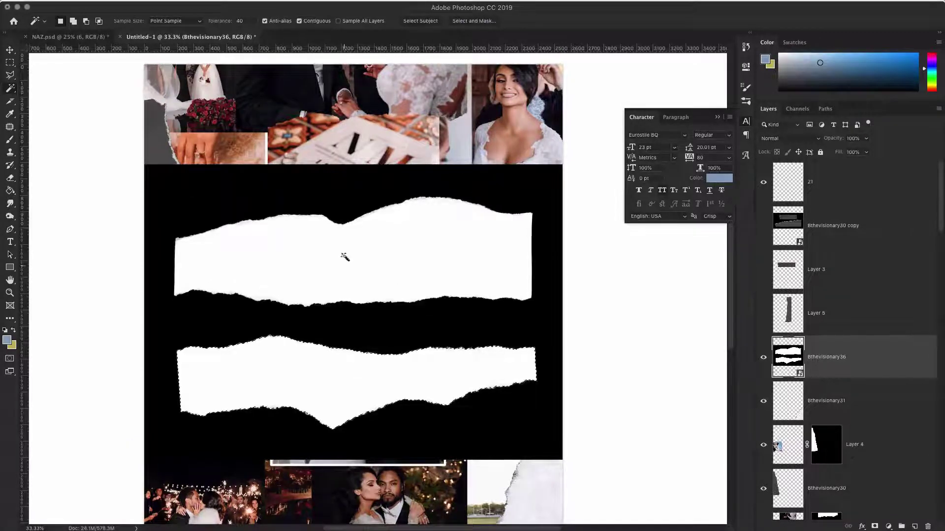
Rasterize Bthevisionary36, isolate its upper white torn strip on a separate layer, turned upright over the page's middle, and hide the source
{"action": "left_click", "coordinate": [338, 255]}
{"action": "right_click", "coordinate": [878, 359]}
{"action": "left_click", "coordinate": [801, 274]}
{"action": "key", "text": "Delete"}
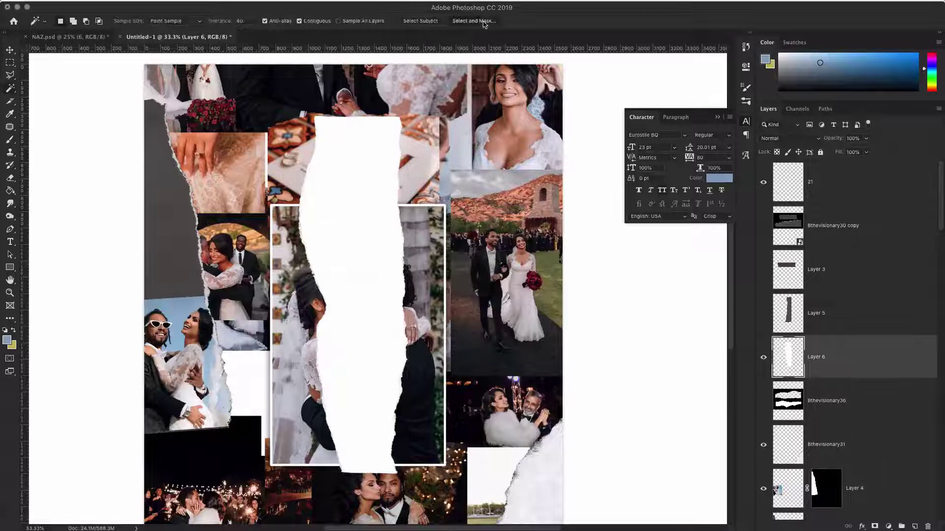
{"action": "left_click", "coordinate": [473, 21]}
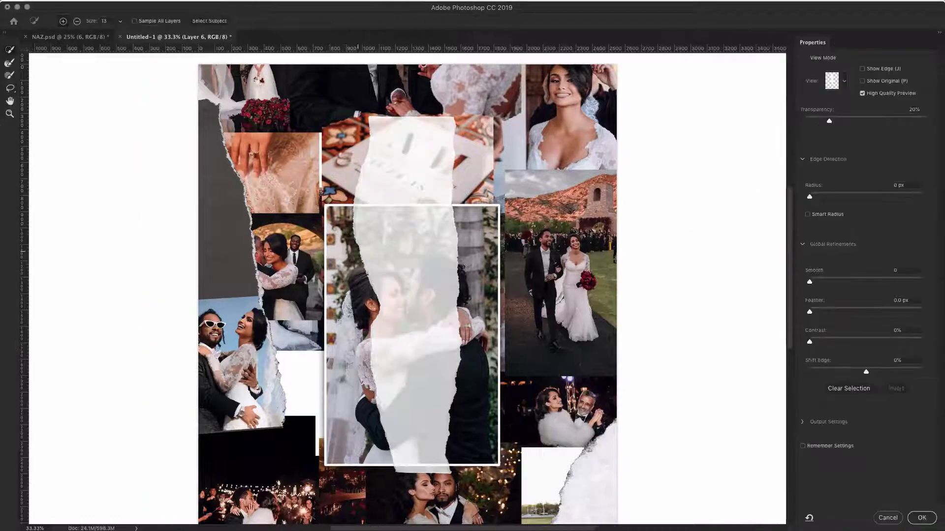
{"action": "left_click", "coordinate": [888, 518]}
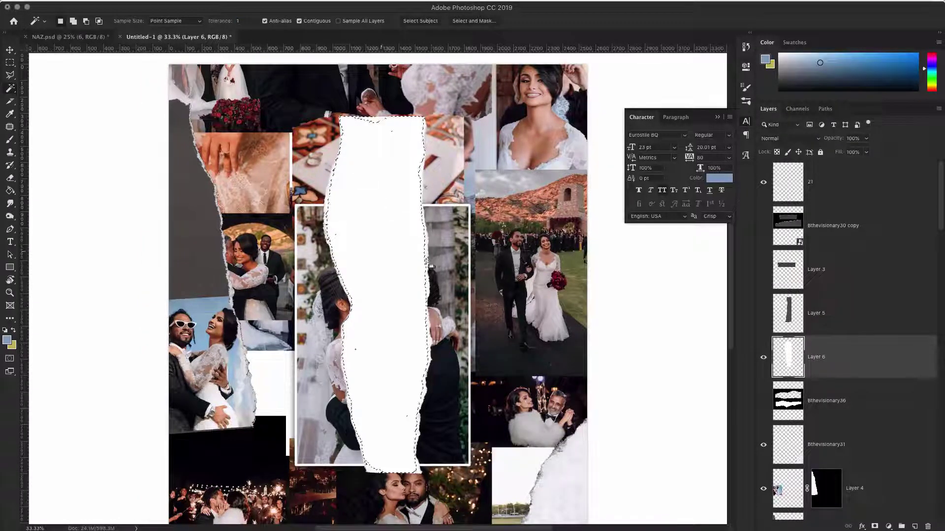
Enlarge photo 16 of the couple walking on the lawn to 19.70% and move it over the upright torn strip
{"action": "key", "text": "v"}
{"action": "left_click", "coordinate": [549, 238], "text": "super"}
{"action": "left_click_drag", "start_coordinate": [549, 238], "coordinate": [534, 253]}
{"action": "key", "text": "super+d"}
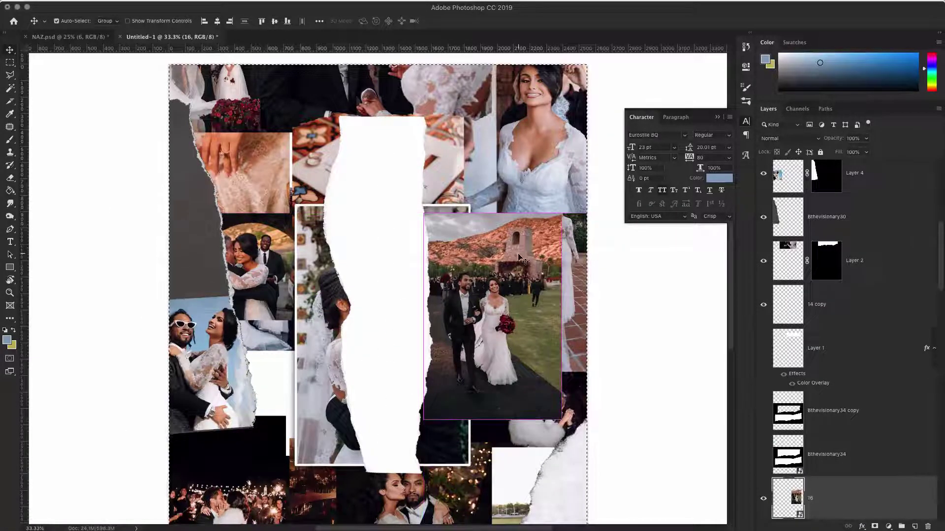
{"action": "key", "text": "super+a"}
{"action": "key", "text": "super+d"}
{"action": "key", "text": "super+t"}
{"action": "left_click_drag", "start_coordinate": [562, 213], "coordinate": [604, 150]}
{"action": "left_click_drag", "start_coordinate": [517, 255], "coordinate": [478, 266]}
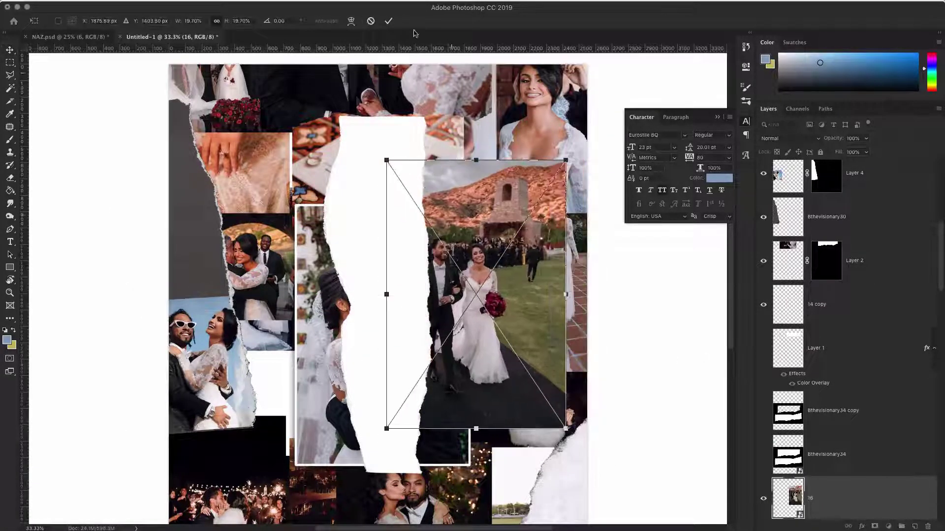
{"action": "left_click", "coordinate": [388, 21]}
Rasterize photo 16, cut its contents and paste them into the outline of the Layer 6 torn strip
{"action": "right_click", "coordinate": [843, 498]}
{"action": "left_click", "coordinate": [779, 275]}
{"action": "key", "text": "super+a"}
{"action": "key", "text": "super+x"}
{"action": "left_click", "coordinate": [400, 283]}
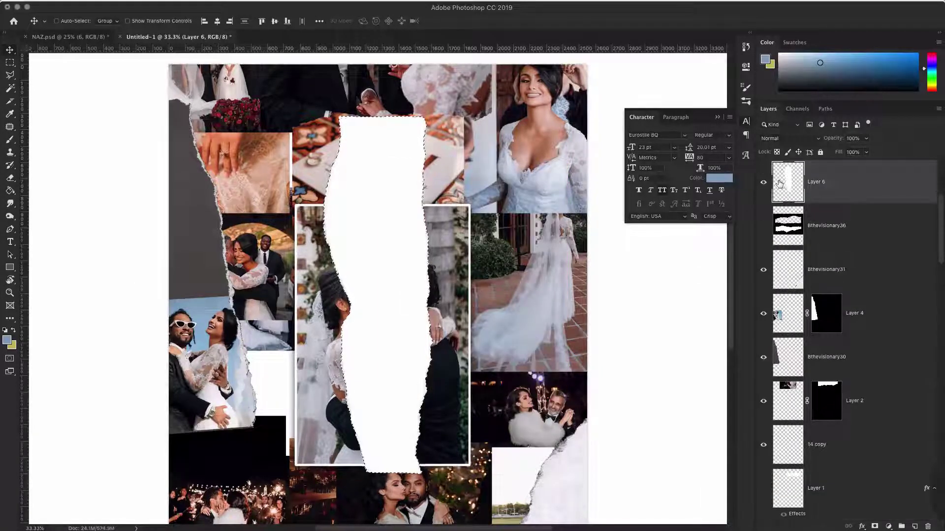
{"action": "left_click", "coordinate": [780, 183], "text": "super"}
{"action": "key", "text": "alt+shift+super+v"}
Enlarge the pasted walking-couple photo and position it so the couple fills the length of the torn strip
{"action": "key", "text": "super+t"}
{"action": "left_click_drag", "start_coordinate": [468, 159], "coordinate": [520, 97]}
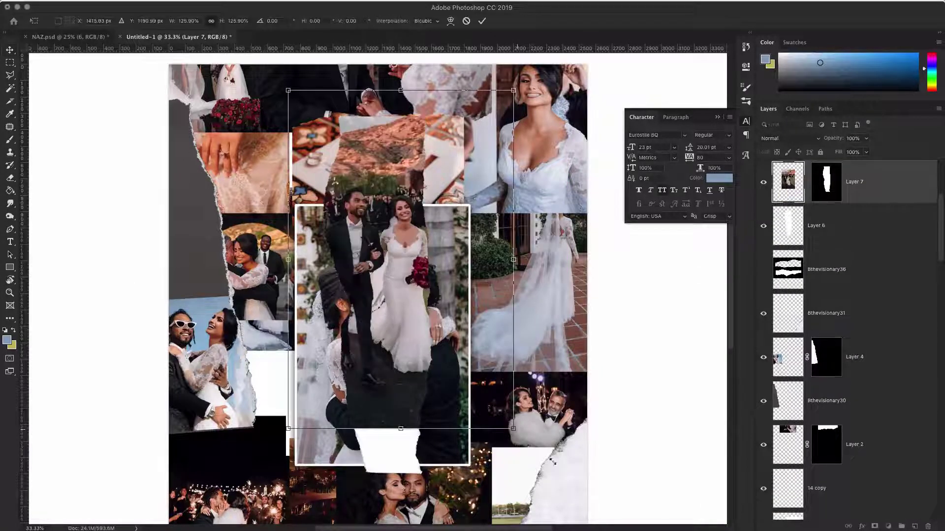
{"action": "left_click_drag", "start_coordinate": [515, 430], "coordinate": [542, 471]}
{"action": "left_click_drag", "start_coordinate": [394, 308], "coordinate": [388, 308]}
{"action": "left_click", "coordinate": [481, 21]}
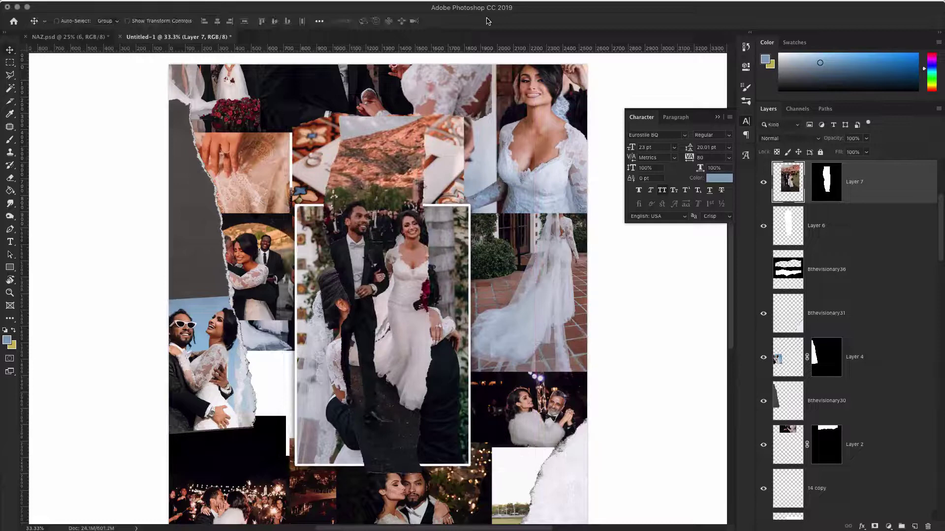
Scale the Layer 7 mask to 96.57% and shift it so a white torn edge shows around the photo
{"action": "left_click", "coordinate": [825, 182]}
{"action": "key", "text": "super+t"}
{"action": "mouse_move", "coordinate": [532, 90]}
{"action": "left_mouse_down"}
{"action": "mouse_move", "coordinate": [522, 102]}
{"action": "mouse_move", "coordinate": [525, 95]}
{"action": "left_mouse_up"}
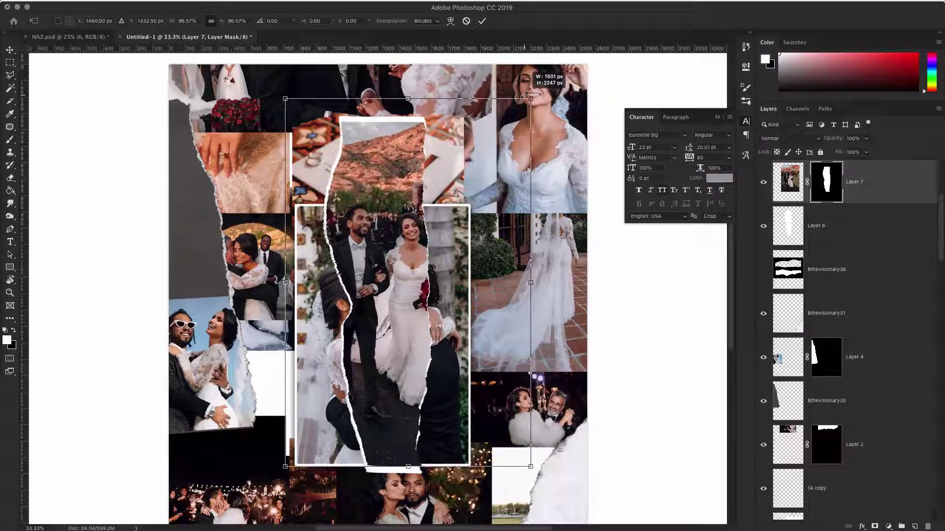
{"action": "left_click_drag", "start_coordinate": [403, 134], "coordinate": [402, 131]}
{"action": "scroll", "coordinate": [404, 128], "scroll_direction": "right", "scroll_amount": 2}
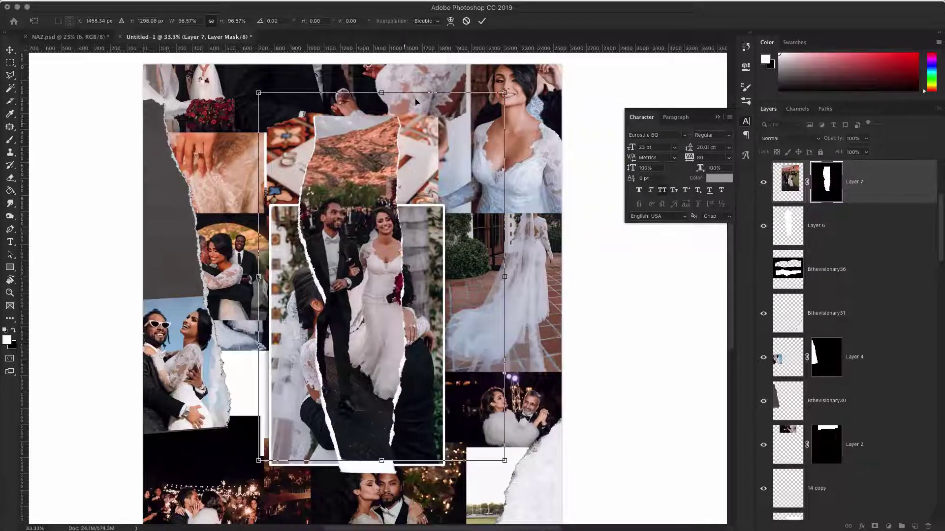
{"action": "left_click", "coordinate": [481, 21]}
Group Layer 7 and Layer 6 as "side" and move the group to the page's right edge
{"action": "left_click", "coordinate": [828, 226], "text": "shift"}
{"action": "key", "text": "super+g"}
{"action": "double_click", "coordinate": [796, 166]}
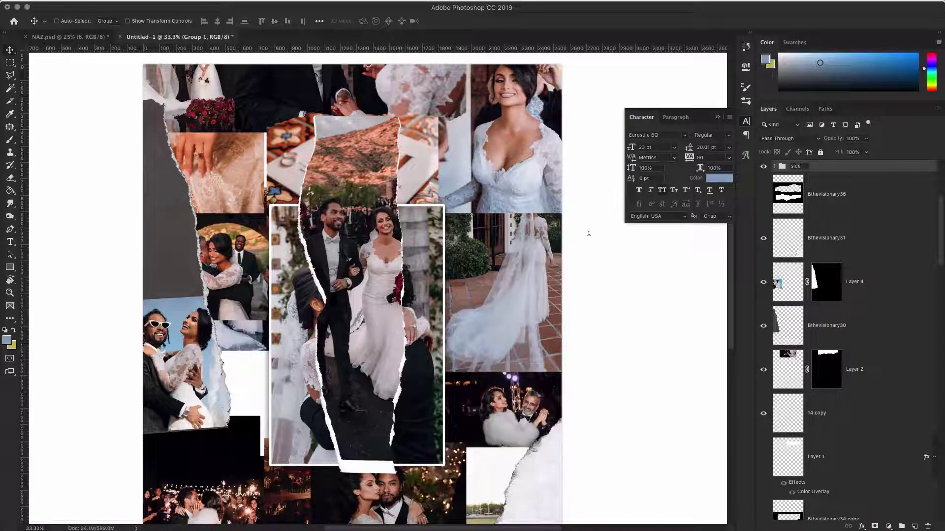
{"action": "type", "text": "side"}
{"action": "key", "text": "Return"}
{"action": "left_click_drag", "start_coordinate": [381, 340], "coordinate": [539, 344]}
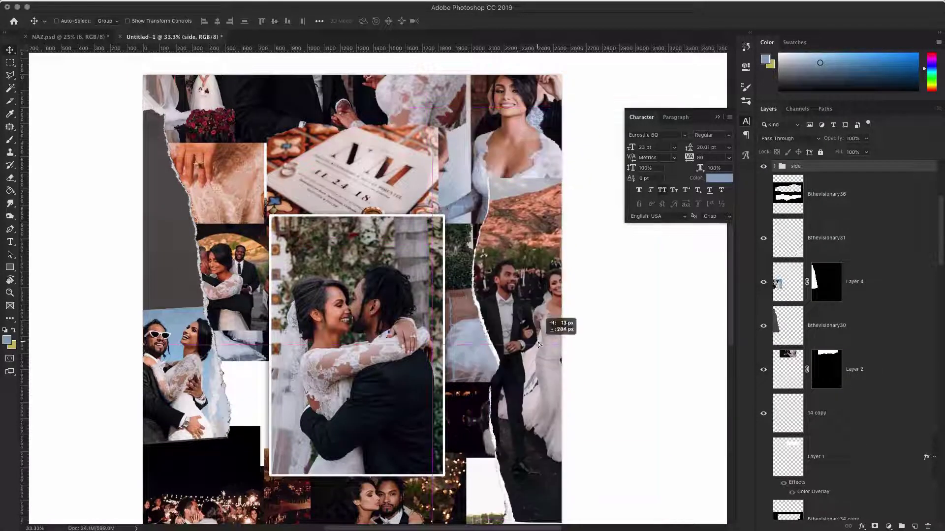
Lower the "side" group in the layer stack to just above photo layer 10
{"action": "scroll", "coordinate": [550, 301], "scroll_direction": "down", "scroll_amount": 5}
{"action": "key", "text": "shift+super+bracketleft"}
{"action": "key", "text": "super+bracketright"}
{"action": "key", "text": "super+bracketright"}
{"action": "key", "text": "super+bracketright"}
{"action": "key", "text": "super+bracketright"}
{"action": "key", "text": "super+bracketright"}
{"action": "key", "text": "super+bracketright"}
{"action": "key", "text": "super+bracketright"}
{"action": "key", "text": "super+bracketright"}
{"action": "key", "text": "super+bracketright"}
{"action": "key", "text": "super+bracketright"}
{"action": "key", "text": "super+bracketright"}
{"action": "key", "text": "super+bracketright"}
{"action": "key", "text": "super+bracketright"}
{"action": "key", "text": "super+bracketright"}
{"action": "key", "text": "super+bracketright"}
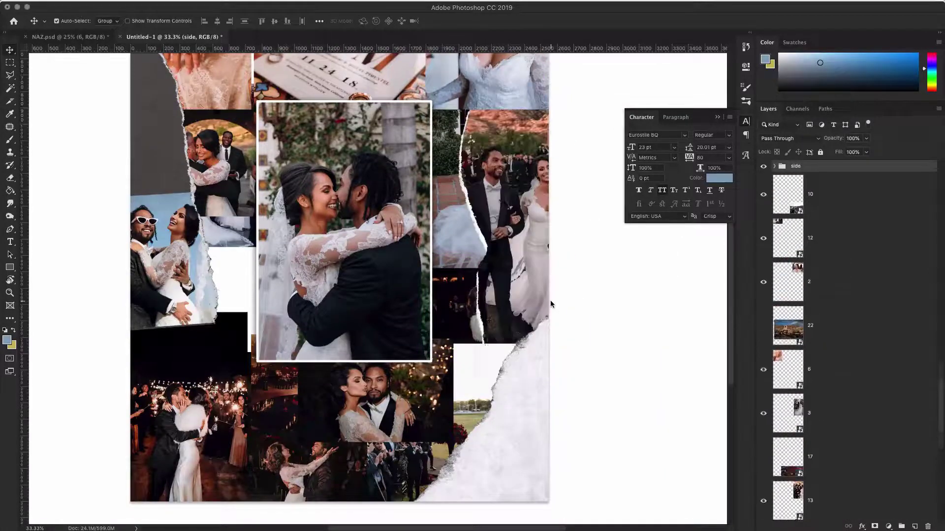
{"action": "key", "text": "super+bracketright"}
Reposition photo 20 of the sparkler kiss near the page's lower-left corner and send it behind the other photos
{"action": "scroll", "coordinate": [550, 301], "scroll_direction": "up", "scroll_amount": 4}
{"action": "scroll", "coordinate": [551, 301], "scroll_direction": "left", "scroll_amount": 4}
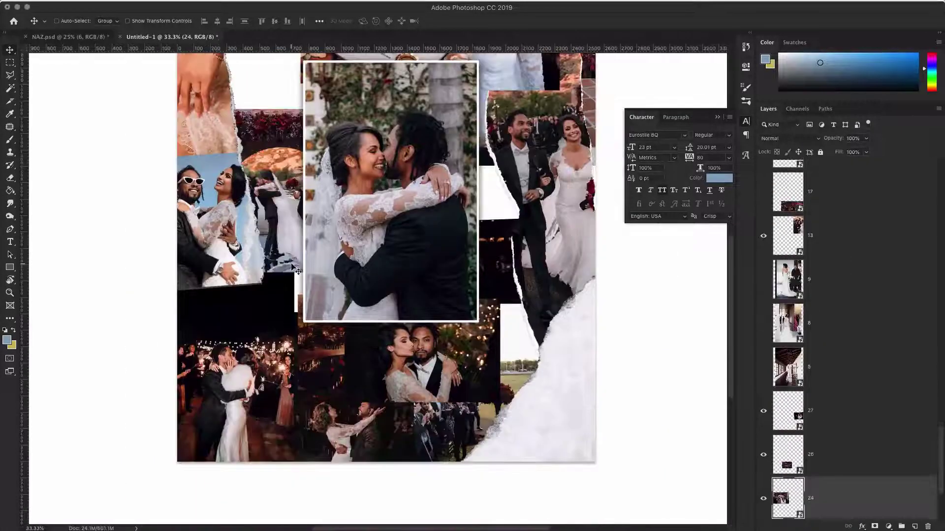
{"action": "scroll", "coordinate": [364, 202], "scroll_direction": "up", "scroll_amount": 5}
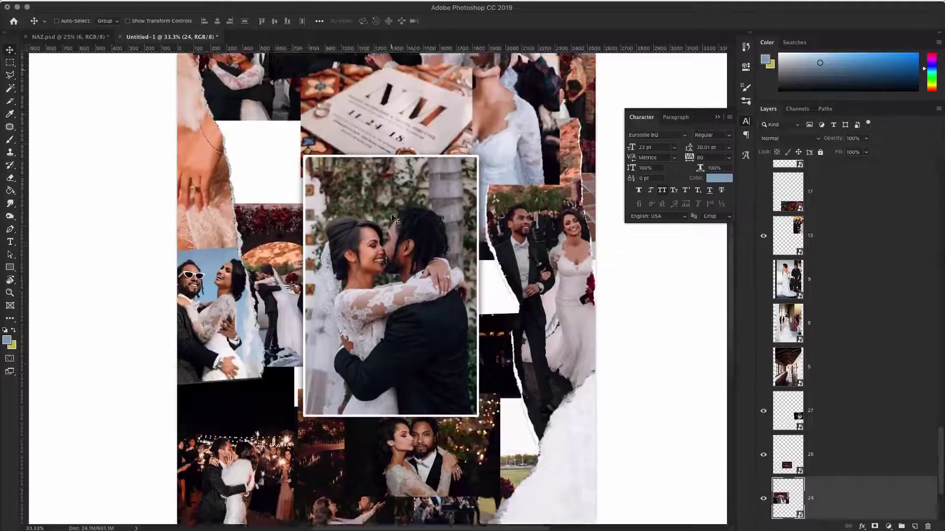
{"action": "scroll", "coordinate": [389, 212], "scroll_direction": "down", "scroll_amount": 5}
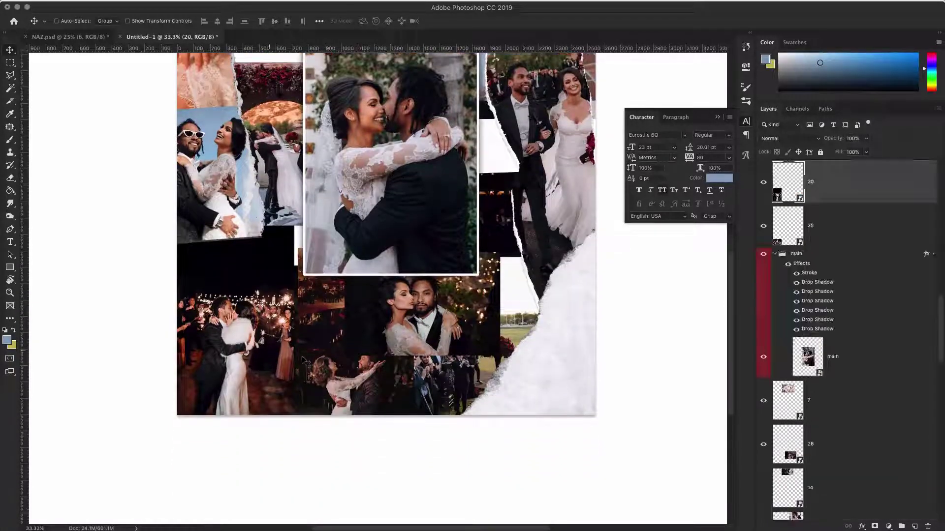
{"action": "left_click_drag", "start_coordinate": [263, 294], "coordinate": [273, 298]}
{"action": "scroll", "coordinate": [225, 303], "scroll_direction": "left", "scroll_amount": 2}
{"action": "scroll", "coordinate": [257, 288], "scroll_direction": "up", "scroll_amount": 8}
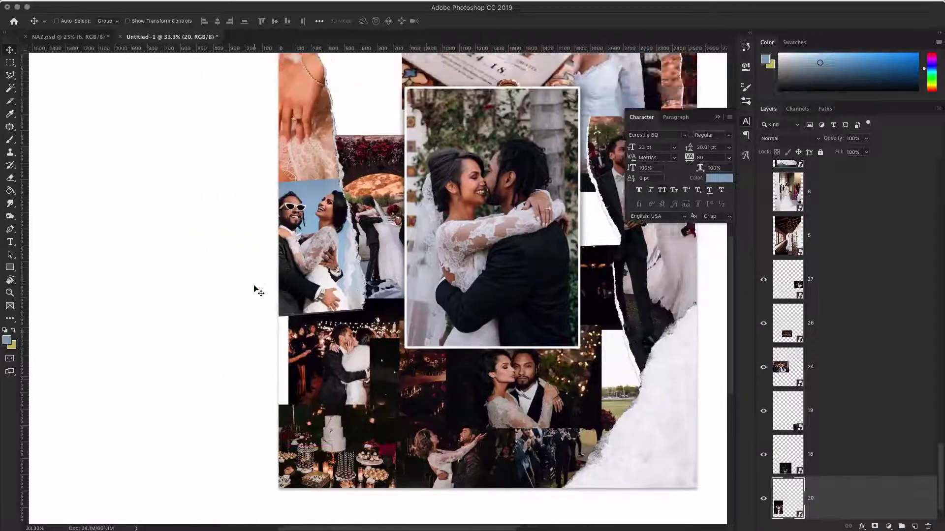
Place the torn-paper image Bthevisionary29 across the full page width and delete its lower orange piece
{"action": "mouse_move", "coordinate": [338, 529]}
{"action": "left_click_drag", "start_coordinate": [338, 530], "coordinate": [403, 220]}
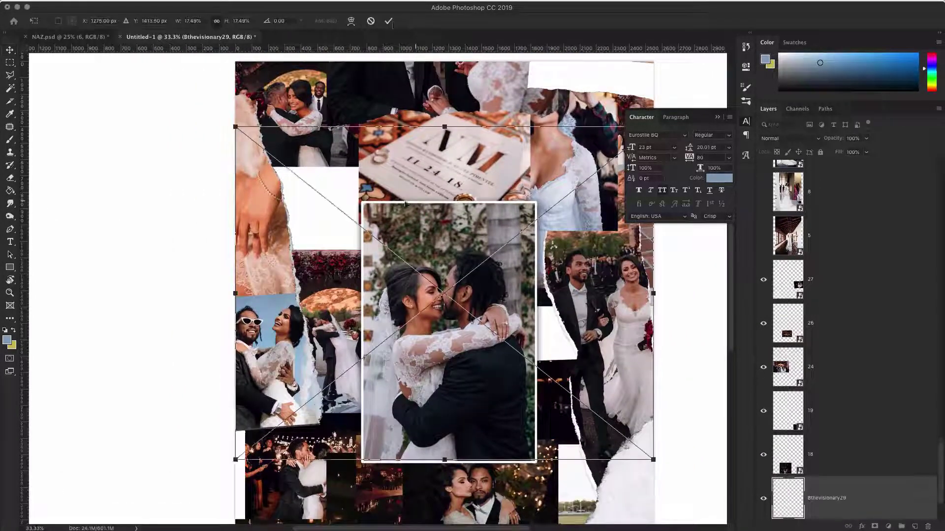
{"action": "left_click", "coordinate": [389, 21]}
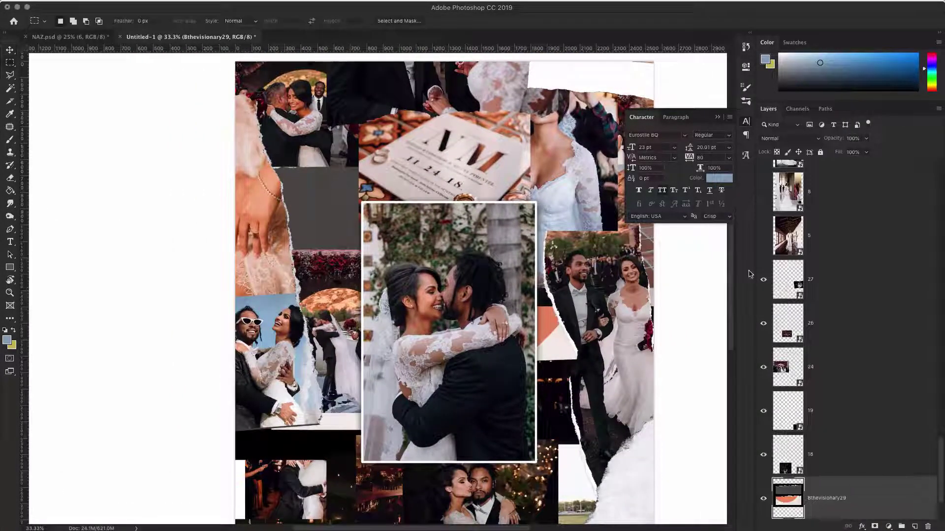
{"action": "left_click_drag", "start_coordinate": [248, 294], "coordinate": [249, 294]}
{"action": "key", "text": "Delete"}
{"action": "key", "text": "super+d"}
Bring the Bthevisionary29 layer to the front and delete the black background around its gray torn piece
{"action": "scroll", "coordinate": [250, 293], "scroll_direction": "up", "scroll_amount": 9}
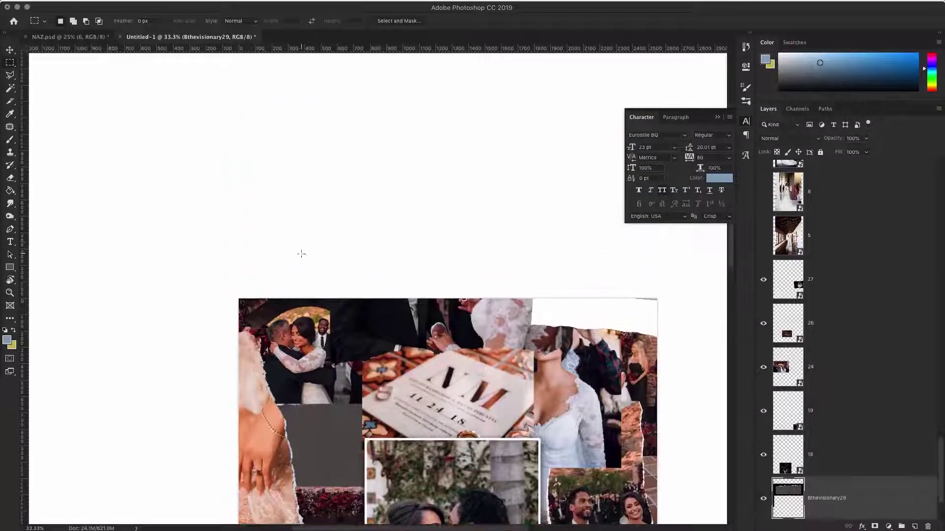
{"action": "key", "text": "super+shift+bracketright"}
{"action": "scroll", "coordinate": [384, 242], "scroll_direction": "down", "scroll_amount": 8}
{"action": "key", "text": "Delete"}
{"action": "key", "text": "super+d"}
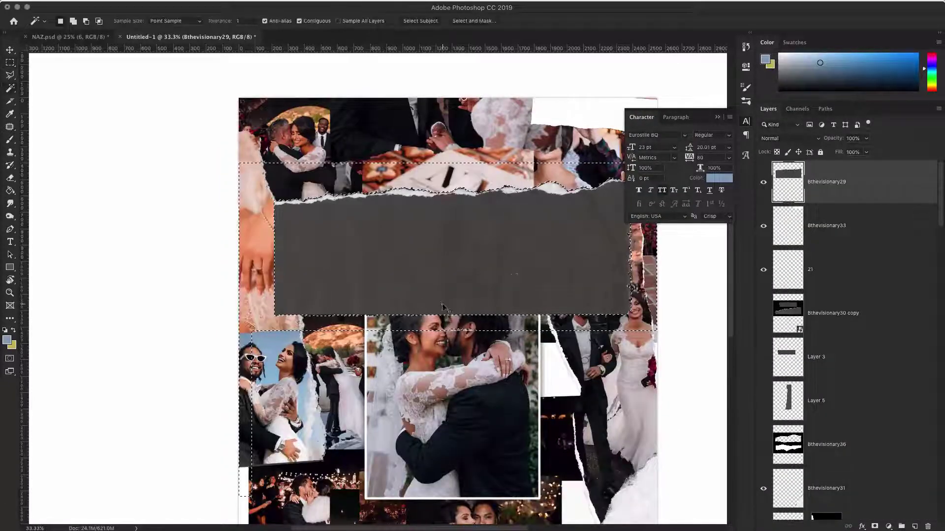
Rotate the gray torn piece to about -118° and position it diagonally over the page's upper-right corner
{"action": "scroll", "coordinate": [407, 326], "scroll_direction": "right", "scroll_amount": 8}
{"action": "key", "text": "super+t"}
{"action": "left_click_drag", "start_coordinate": [427, 164], "coordinate": [606, 366]}
{"action": "left_click_drag", "start_coordinate": [418, 243], "coordinate": [397, 244]}
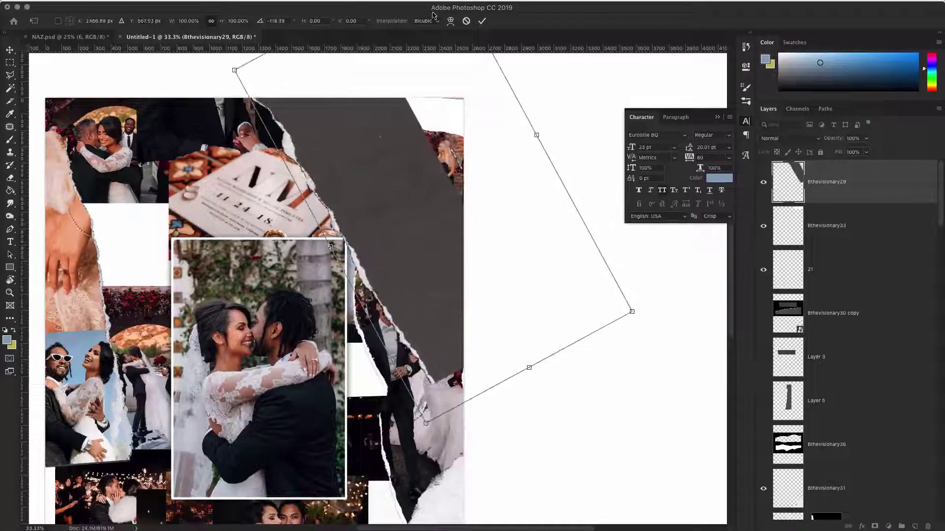
{"action": "key", "text": "Return"}
Duplicate the gray torn piece, rotate the copy to about 135° and position it across the page's lower-left corner
{"action": "scroll", "coordinate": [428, 131], "scroll_direction": "down", "scroll_amount": 8}
{"action": "scroll", "coordinate": [436, 126], "scroll_direction": "left", "scroll_amount": 1}
{"action": "key", "text": "v"}
{"action": "left_click_drag", "start_coordinate": [436, 126], "coordinate": [186, 291]}
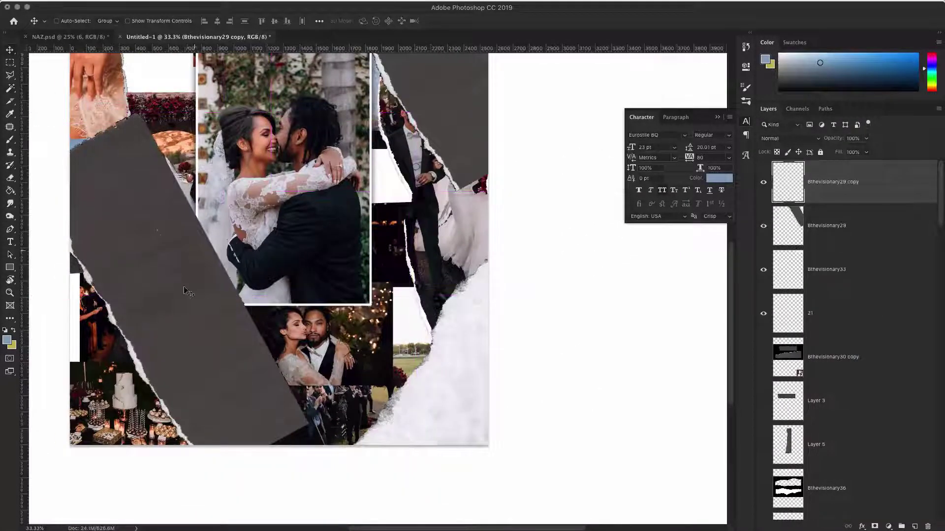
{"action": "left_click_drag", "start_coordinate": [438, 260], "coordinate": [264, 464]}
{"action": "left_click_drag", "start_coordinate": [255, 246], "coordinate": [240, 443]}
{"action": "left_click_drag", "start_coordinate": [462, 344], "coordinate": [493, 419]}
{"action": "left_click_drag", "start_coordinate": [333, 421], "coordinate": [200, 408]}
{"action": "left_click_drag", "start_coordinate": [204, 343], "coordinate": [214, 353]}
{"action": "scroll", "coordinate": [224, 352], "scroll_direction": "left", "scroll_amount": 8}
{"action": "scroll", "coordinate": [224, 353], "scroll_direction": "up", "scroll_amount": 5}
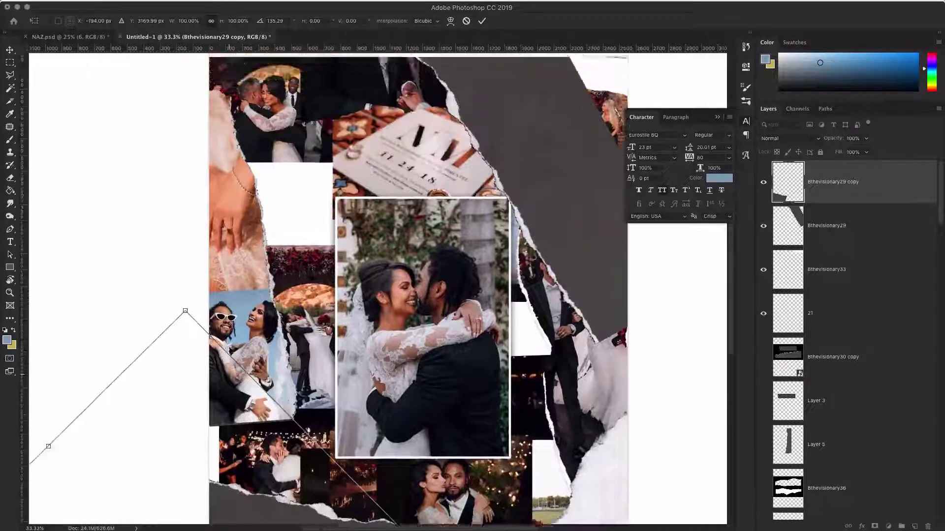
Duplicate the lower-left gray torn piece and rotate and position the new copy in the page's upper-left corner
{"action": "left_click_drag", "start_coordinate": [295, 449], "coordinate": [366, 215]}
{"action": "scroll", "coordinate": [366, 218], "scroll_direction": "up", "scroll_amount": 15}
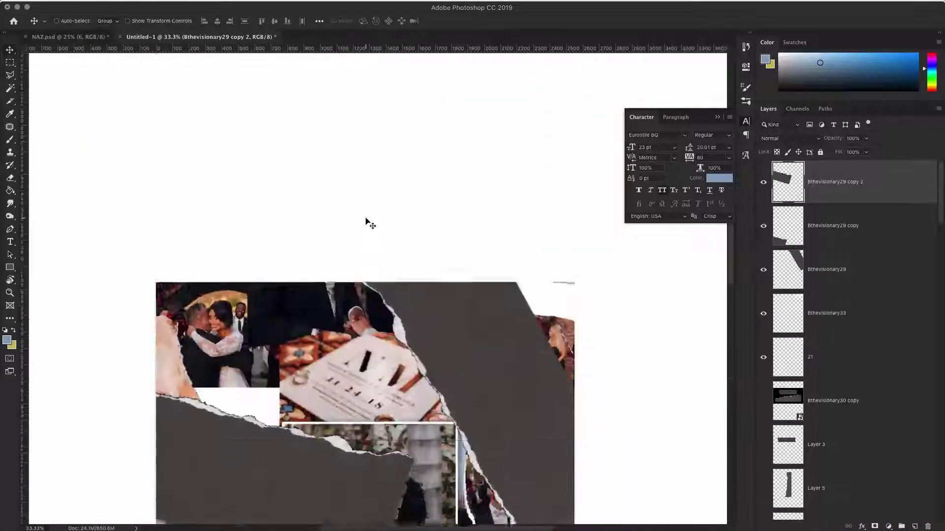
{"action": "scroll", "coordinate": [366, 219], "scroll_direction": "down", "scroll_amount": 2}
{"action": "scroll", "coordinate": [281, 329], "scroll_direction": "down", "scroll_amount": 11}
{"action": "key", "text": "super+t"}
{"action": "left_click_drag", "start_coordinate": [446, 175], "coordinate": [187, 275]}
{"action": "scroll", "coordinate": [199, 437], "scroll_direction": "up", "scroll_amount": 3}
{"action": "left_click_drag", "start_coordinate": [335, 207], "coordinate": [286, 261]}
Send the upper-left torn piece, Bthevisionary29 copy 2, back through the stack to just below photo layer 2
{"action": "key", "text": "ctrl+bracketleft"}
{"action": "key", "text": "ctrl+bracketleft"}
{"action": "key", "text": "ctrl+bracketleft"}
{"action": "key", "text": "ctrl+bracketleft"}
{"action": "key", "text": "ctrl+bracketleft"}
{"action": "key", "text": "ctrl+bracketleft"}
{"action": "key", "text": "ctrl+bracketleft"}
{"action": "key", "text": "ctrl+bracketleft"}
{"action": "key", "text": "ctrl+bracketleft"}
{"action": "key", "text": "ctrl+bracketleft"}
{"action": "key", "text": "ctrl+bracketleft"}
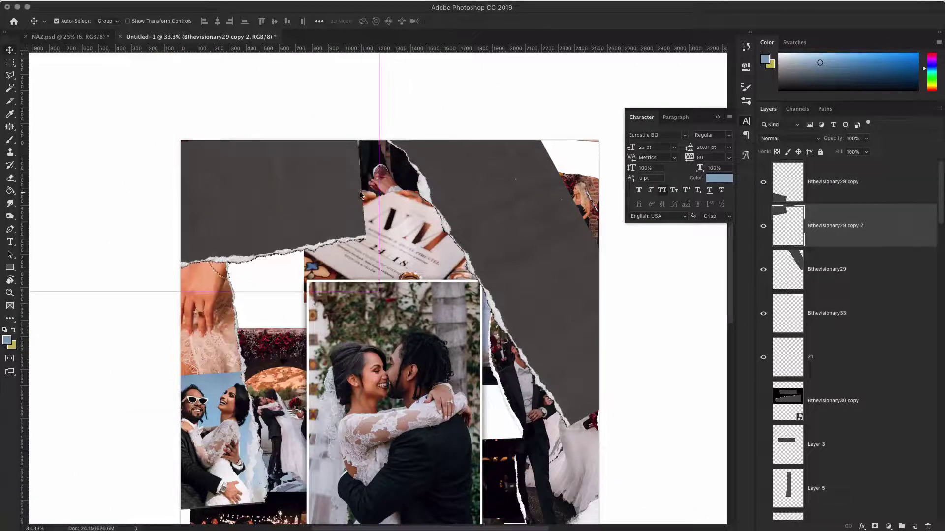
{"action": "key", "text": "ctrl+bracketleft"}
{"action": "key", "text": "ctrl+bracketleft"}
{"action": "key", "text": "ctrl+bracketleft"}
{"action": "key", "text": "ctrl+bracketleft"}
{"action": "key", "text": "ctrl+bracketleft"}
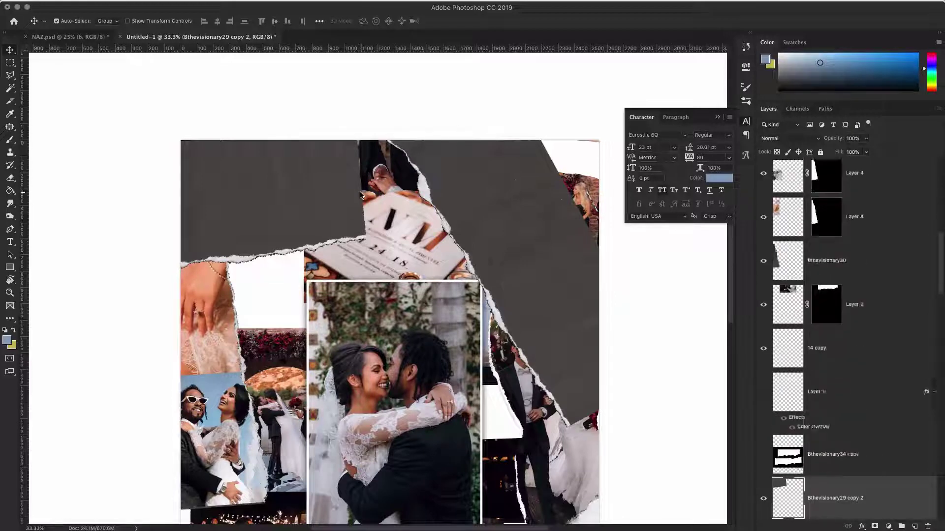
{"action": "key", "text": "ctrl+bracketleft"}
{"action": "key", "text": "ctrl+bracketleft"}
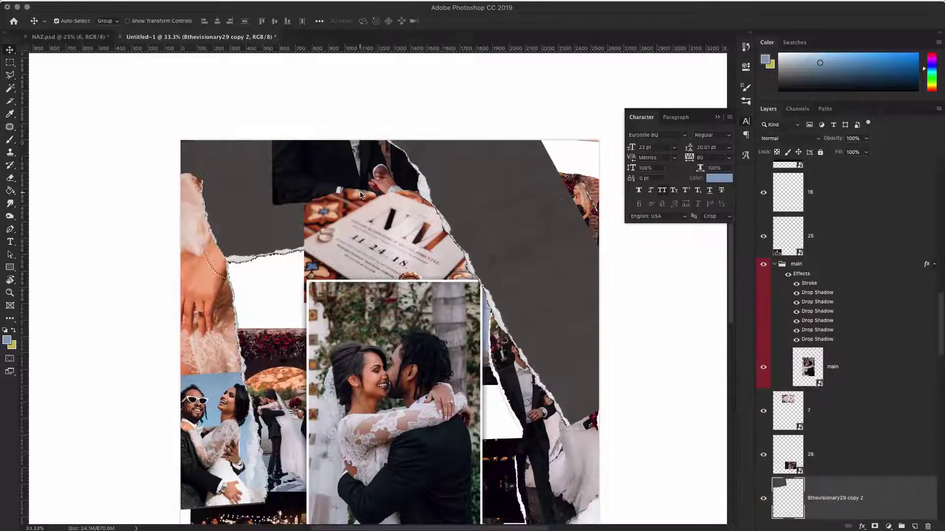
{"action": "scroll", "coordinate": [236, 229], "scroll_direction": "left", "scroll_amount": 4}
{"action": "key", "text": "ctrl+bracketleft"}
{"action": "key", "text": "ctrl+bracketleft"}
{"action": "key", "text": "ctrl+bracketleft"}
{"action": "key", "text": "ctrl+bracketleft"}
{"action": "key", "text": "ctrl+bracketleft"}
{"action": "key", "text": "ctrl+bracketleft"}
{"action": "key", "text": "ctrl+bracketleft"}
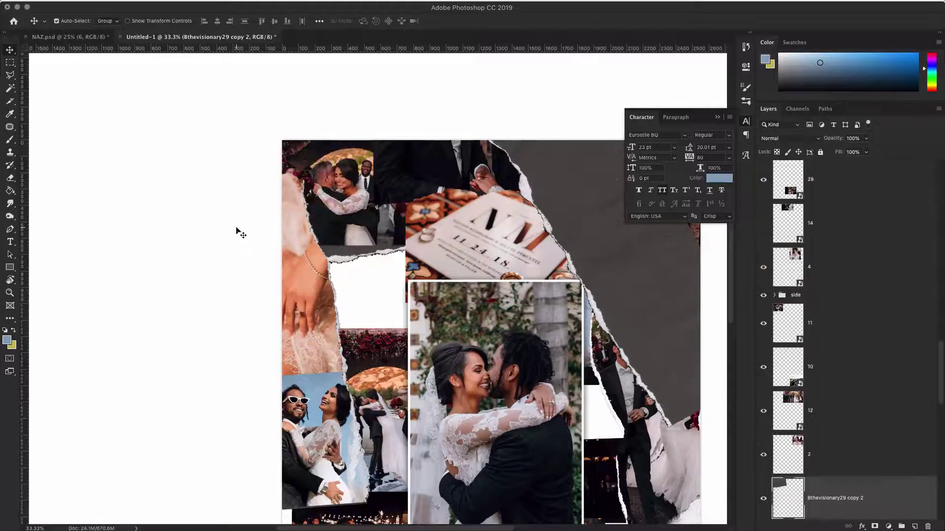
Move and enlarge photo 11 of the embracing pair so it covers the upper-left torn piece
{"action": "left_click_drag", "start_coordinate": [364, 221], "coordinate": [387, 241]}
{"action": "key", "text": "ctrl+t"}
{"action": "left_click_drag", "start_coordinate": [437, 267], "coordinate": [494, 304]}
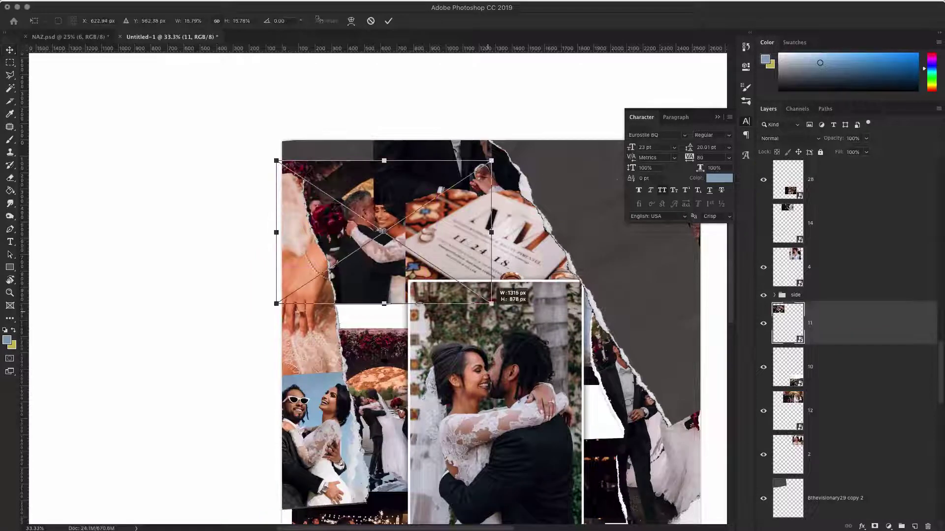
{"action": "left_click", "coordinate": [389, 21]}
Rasterize photo 11, cut its contents and paste them into the gray area of Bthevisionary29 copy 2
{"action": "right_click", "coordinate": [837, 321]}
{"action": "left_click", "coordinate": [763, 272]}
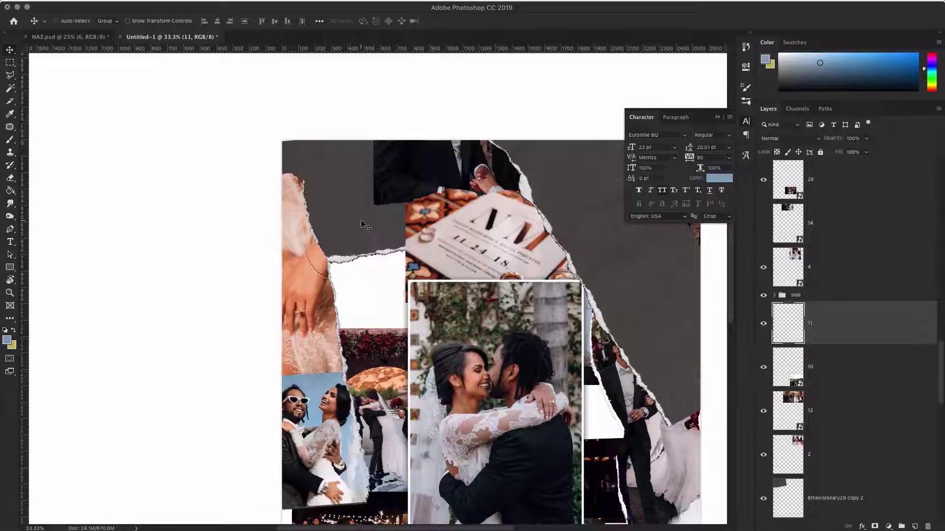
{"action": "left_click", "coordinate": [777, 492]}
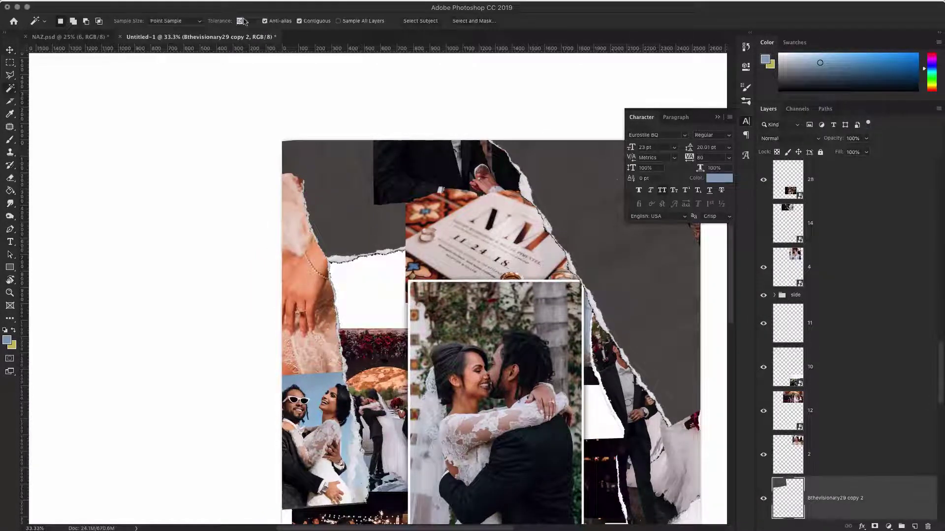
{"action": "key", "text": "super+alt+g"}
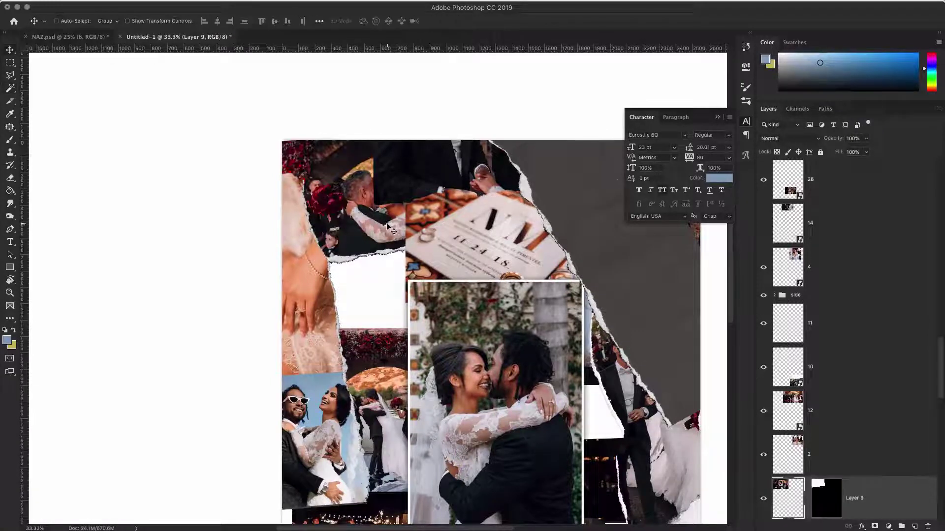
Move the original gray torn piece, Bthevisionary29, farther out so it covers only the page's upper-right corner
{"action": "scroll", "coordinate": [416, 147], "scroll_direction": "down", "scroll_amount": 3}
{"action": "scroll", "coordinate": [414, 154], "scroll_direction": "right", "scroll_amount": 5}
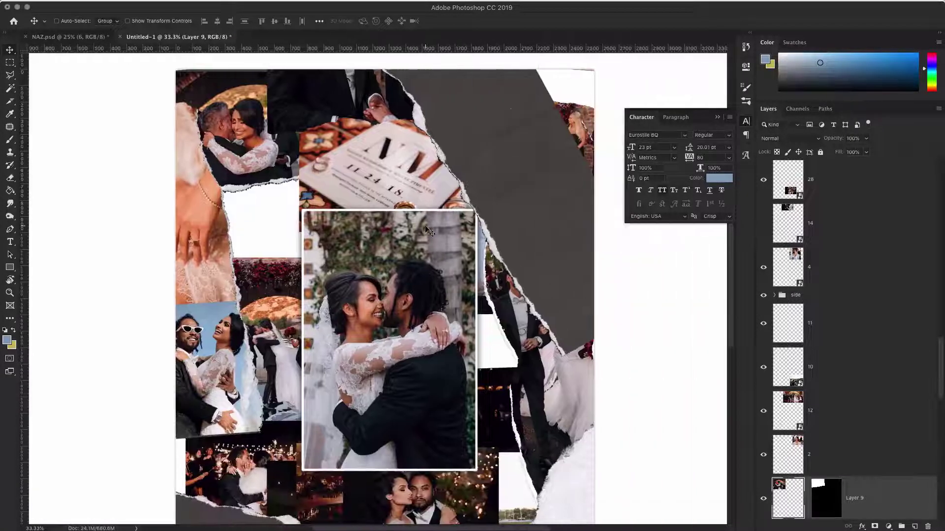
{"action": "left_click", "coordinate": [502, 194], "text": "super"}
{"action": "scroll", "coordinate": [502, 194], "scroll_direction": "up", "scroll_amount": 1}
{"action": "left_click_drag", "start_coordinate": [502, 194], "coordinate": [590, 143]}
{"action": "scroll", "coordinate": [539, 178], "scroll_direction": "right", "scroll_amount": 5}
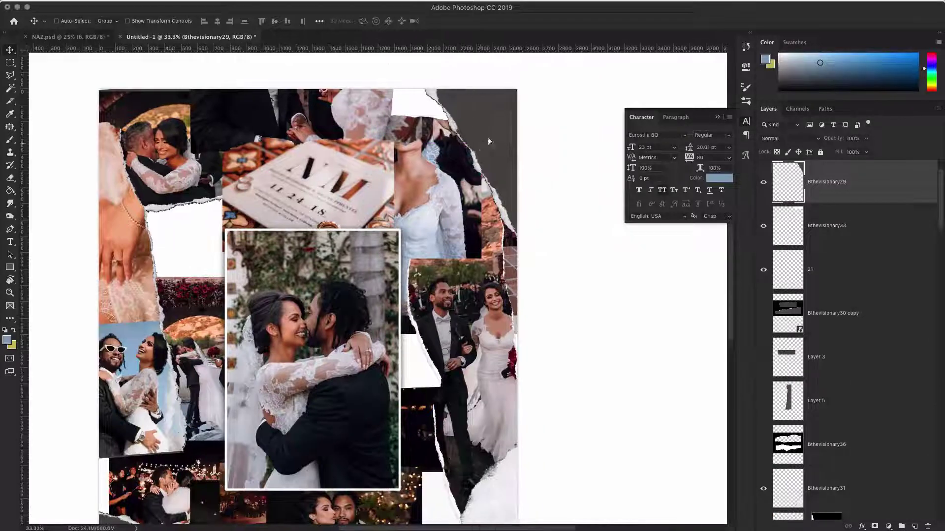
Move the bride photo from the page's upper right down beside the main portrait, and photo 12 of the ceremony couple across to the portrait's left side
{"action": "left_click", "coordinate": [471, 137], "text": "super"}
{"action": "left_click_drag", "start_coordinate": [489, 141], "coordinate": [438, 340]}
{"action": "left_click_drag", "start_coordinate": [476, 157], "coordinate": [286, 255]}
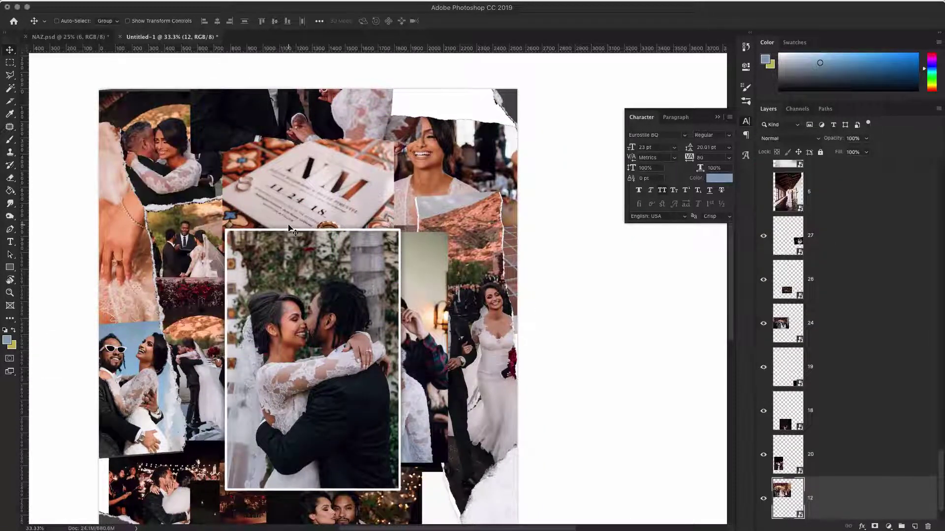
Move photo 24 of the cheering wedding party from the page's left side to its upper right and bring it to the front
{"action": "scroll", "coordinate": [246, 236], "scroll_direction": "up", "scroll_amount": 5}
{"action": "scroll", "coordinate": [221, 256], "scroll_direction": "down", "scroll_amount": 6}
{"action": "left_click_drag", "start_coordinate": [198, 298], "coordinate": [489, 176]}
{"action": "scroll", "coordinate": [202, 347], "scroll_direction": "down", "scroll_amount": 2}
{"action": "scroll", "coordinate": [207, 342], "scroll_direction": "down", "scroll_amount": 4}
{"action": "scroll", "coordinate": [207, 344], "scroll_direction": "up", "scroll_amount": 5}
{"action": "key", "text": "super+shift+bracketright"}
Bring the side group in front of photo 24 and shift it slightly toward the page's right edge
{"action": "scroll", "coordinate": [487, 187], "scroll_direction": "up", "scroll_amount": 5}
{"action": "scroll", "coordinate": [487, 246], "scroll_direction": "down", "scroll_amount": 4}
{"action": "left_click", "coordinate": [486, 371], "text": "super"}
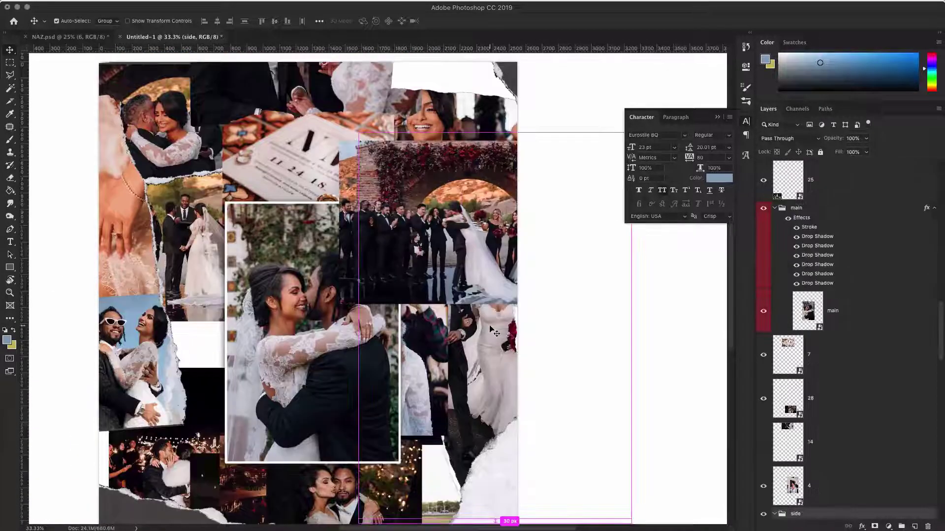
{"action": "left_click_drag", "start_coordinate": [435, 369], "coordinate": [509, 270]}
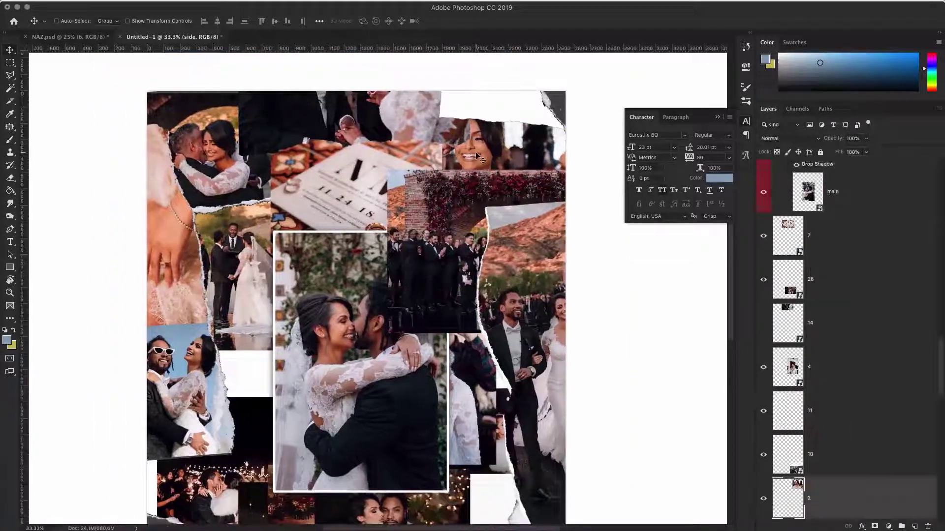
Lower the white torn piece Bthevisionary33 slightly, then paste the cut contents of smiling-bride photo 2 into it and reposition the photo to fill it
{"action": "left_click_drag", "start_coordinate": [488, 109], "coordinate": [488, 137]}
{"action": "left_click", "coordinate": [491, 162], "text": "super"}
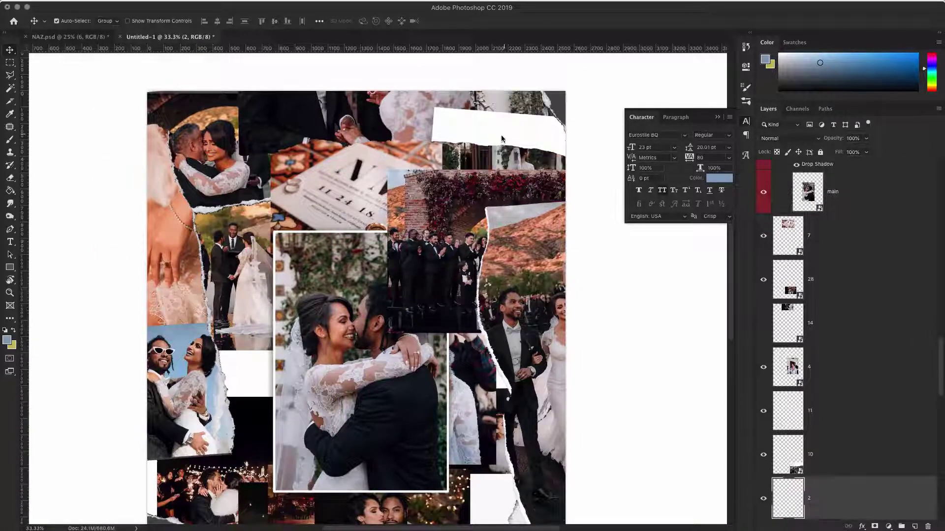
{"action": "key", "text": "w"}
{"action": "left_click", "coordinate": [502, 139]}
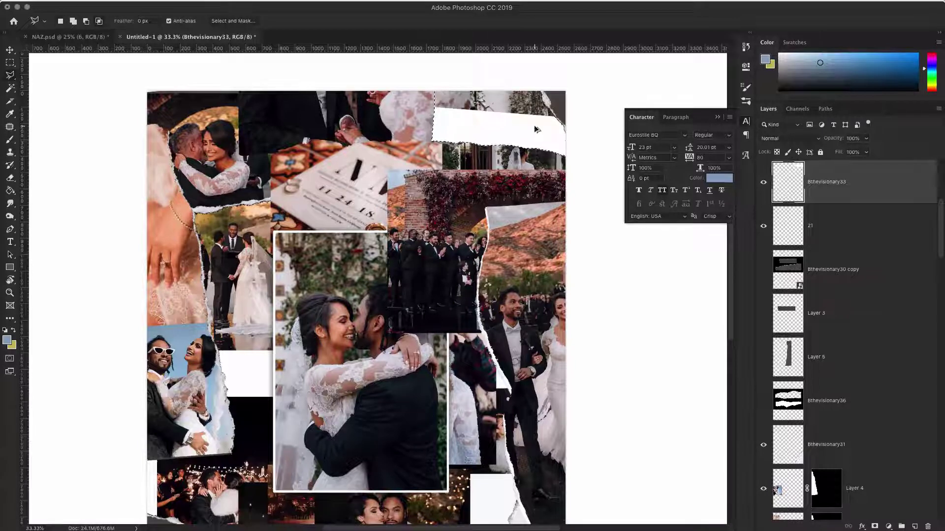
{"action": "key", "text": "alt+shift+super+v"}
{"action": "key", "text": "v"}
{"action": "mouse_move", "coordinate": [534, 134]}
{"action": "left_mouse_down"}
{"action": "mouse_move", "coordinate": [542, 117]}
{"action": "mouse_move", "coordinate": [521, 111]}
{"action": "left_mouse_up"}
{"action": "left_click", "coordinate": [807, 182]}
{"action": "left_click", "coordinate": [819, 224], "text": "shift"}
{"action": "key", "text": "super+g"}
{"action": "left_click", "coordinate": [774, 166]}
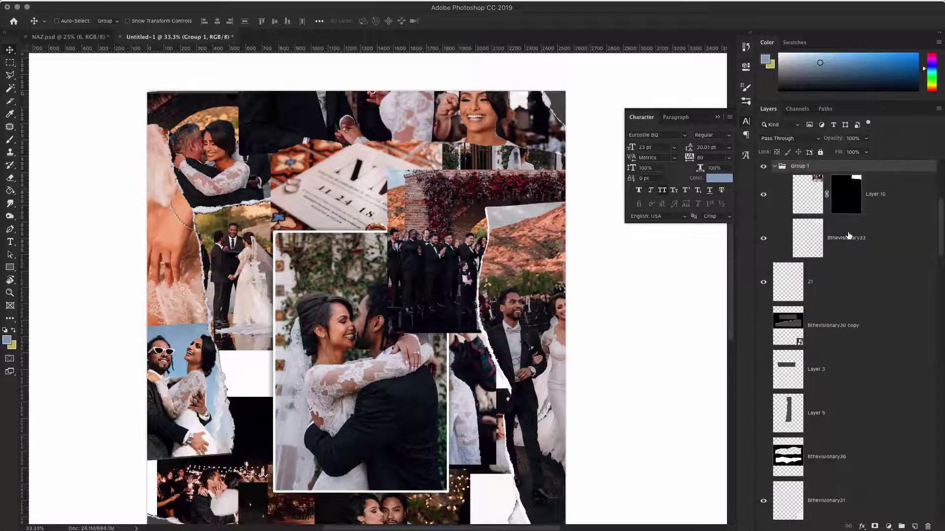
{"action": "left_click", "coordinate": [848, 235]}
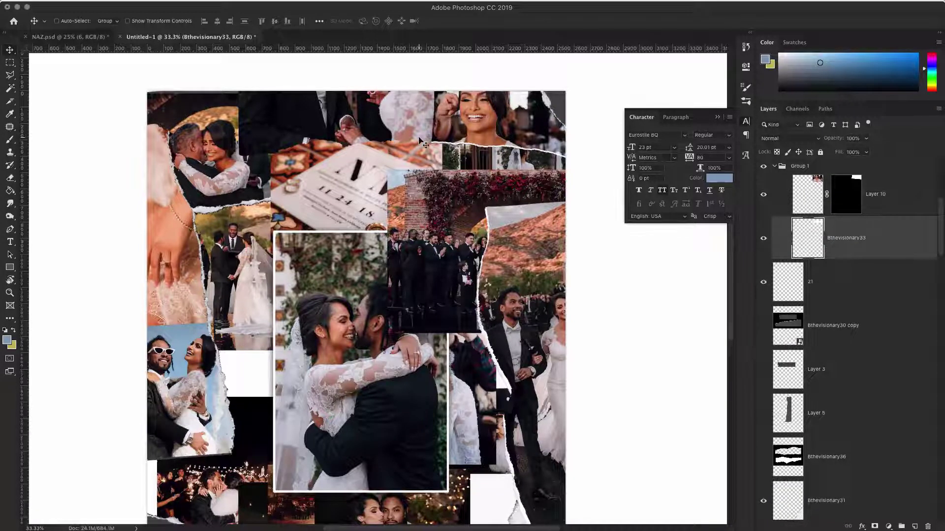
{"action": "key", "text": "shift+super+bracketleft"}
{"action": "key", "text": "shift+super+bracketright"}
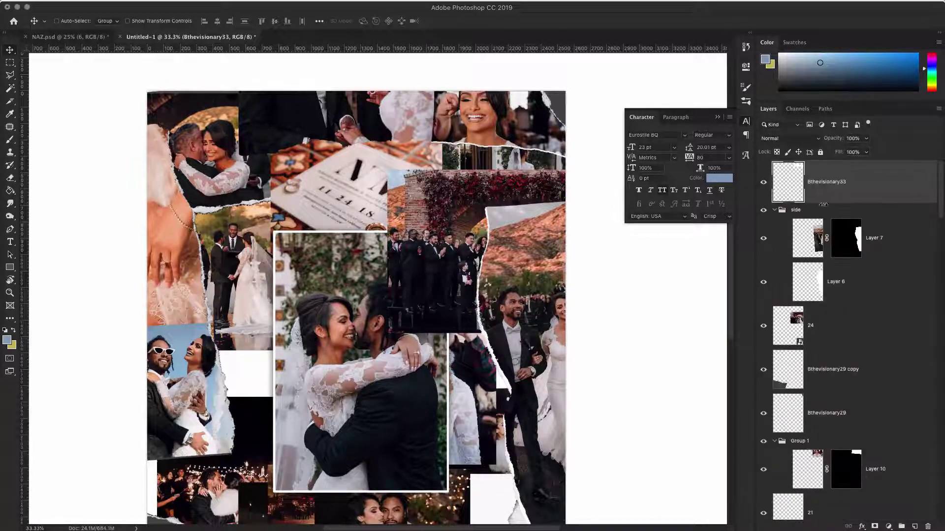
{"action": "left_click_drag", "start_coordinate": [841, 191], "coordinate": [848, 486]}
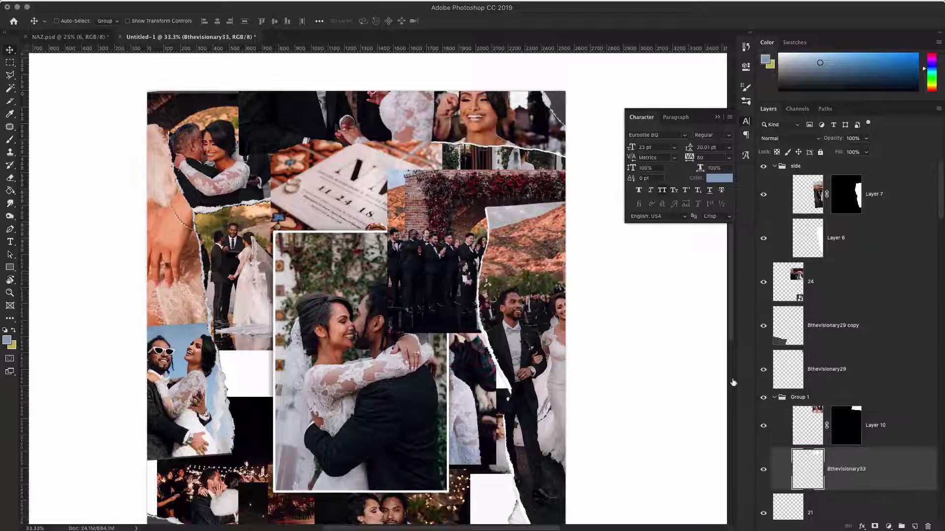
Rename the group containing Layer 10 and Bthevisionary33 as top
{"action": "double_click", "coordinate": [816, 401]}
{"action": "type", "text": "top"}
Resize photo 7 of the invitation card and reposition it just above the main portrait
{"action": "scroll", "coordinate": [393, 190], "scroll_direction": "left", "scroll_amount": 1}
{"action": "left_click", "coordinate": [362, 194], "text": "super"}
{"action": "scroll", "coordinate": [361, 197], "scroll_direction": "down", "scroll_amount": 1}
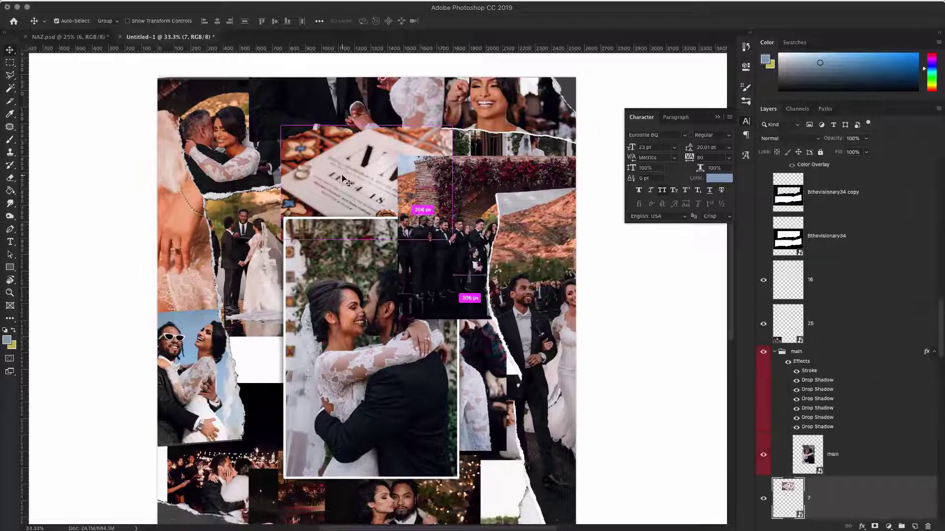
{"action": "key", "text": "super+t"}
{"action": "left_click_drag", "start_coordinate": [316, 210], "coordinate": [316, 210]}
{"action": "scroll", "coordinate": [344, 173], "scroll_direction": "up", "scroll_amount": 2}
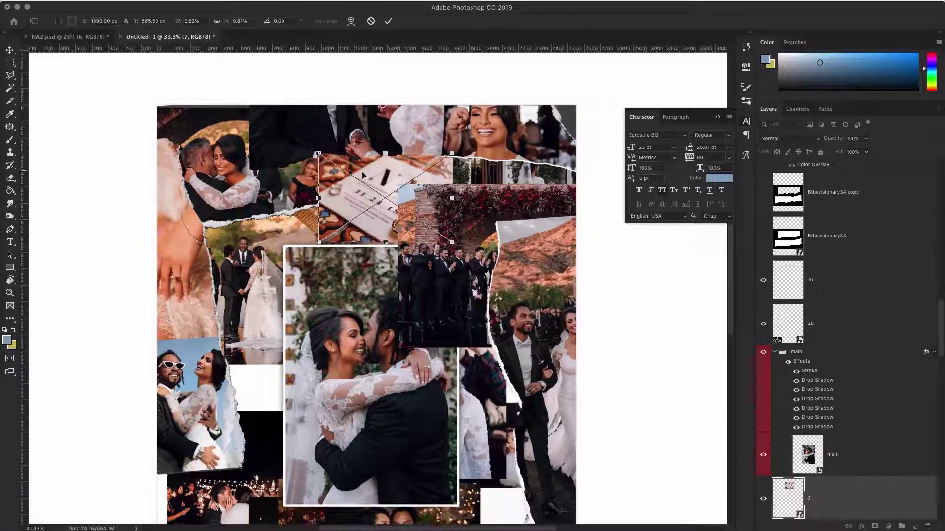
{"action": "mouse_move", "coordinate": [349, 167]}
{"action": "left_mouse_down"}
{"action": "mouse_move", "coordinate": [388, 221]}
{"action": "mouse_move", "coordinate": [346, 183]}
{"action": "left_mouse_up"}
{"action": "left_click_drag", "start_coordinate": [414, 243], "coordinate": [435, 258]}
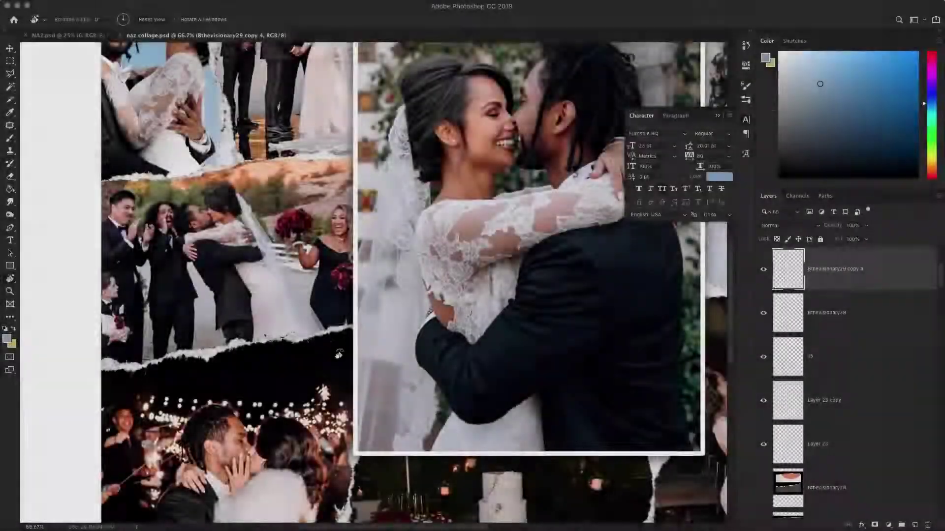
Examine the collage in naz collage.psd around the main portrait, the left torn strips and the torn photos along the bottom
{"action": "scroll", "coordinate": [339, 355], "scroll_direction": "up", "scroll_amount": 3}
{"action": "scroll", "coordinate": [338, 355], "scroll_direction": "right", "scroll_amount": 5}
{"action": "scroll", "coordinate": [339, 355], "scroll_direction": "down", "scroll_amount": 2}
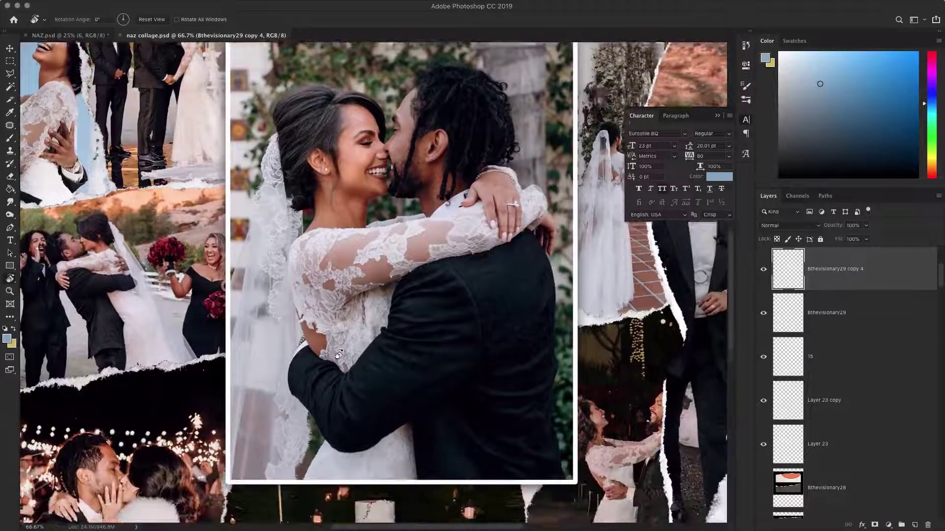
{"action": "scroll", "coordinate": [338, 354], "scroll_direction": "down", "scroll_amount": 7}
{"action": "scroll", "coordinate": [339, 354], "scroll_direction": "left", "scroll_amount": 3}
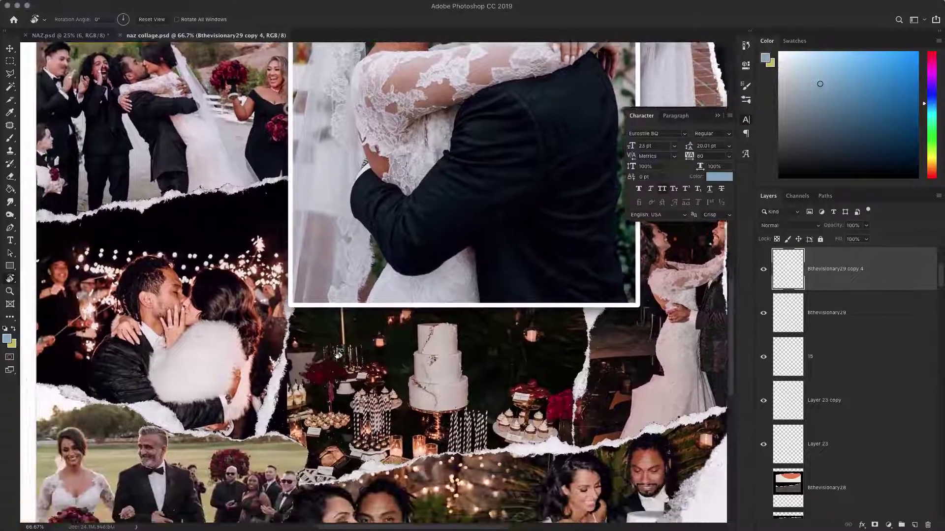
{"action": "scroll", "coordinate": [338, 355], "scroll_direction": "left", "scroll_amount": 3}
{"action": "scroll", "coordinate": [339, 355], "scroll_direction": "down", "scroll_amount": 1}
{"action": "scroll", "coordinate": [338, 355], "scroll_direction": "down", "scroll_amount": 5}
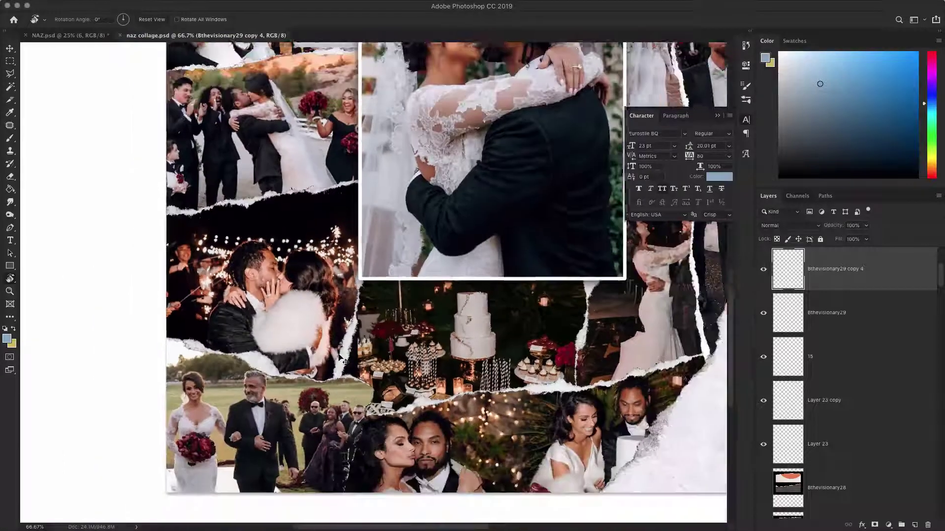